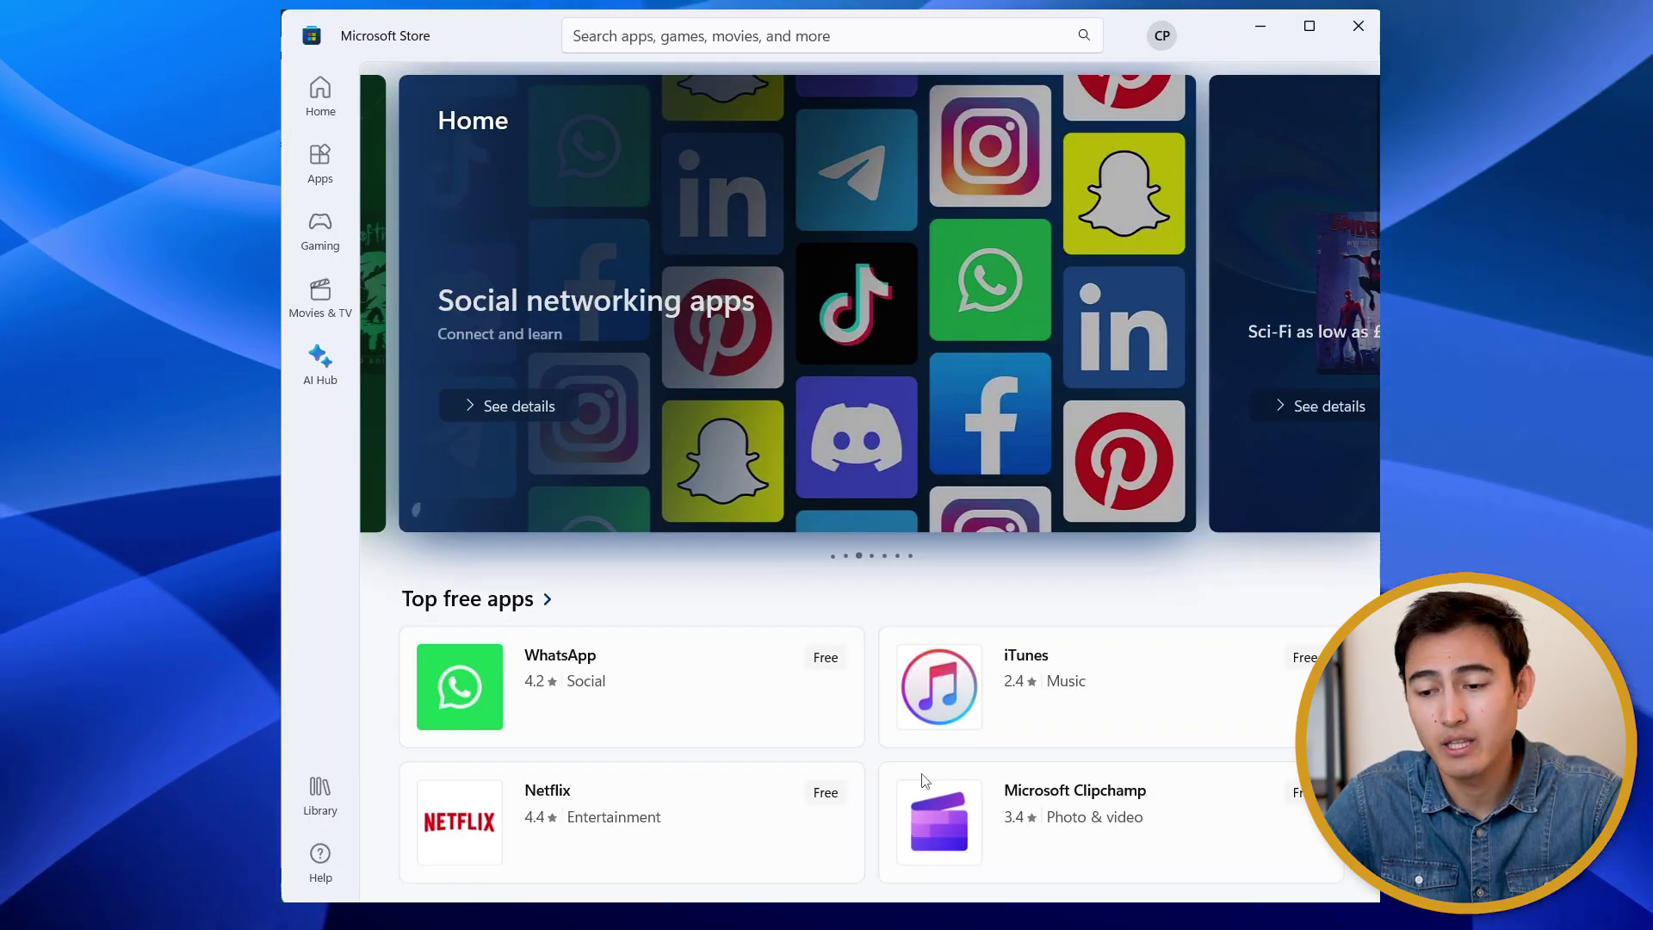
Search Microsoft Store for 'power bi' and scroll to the installed Power BI Desktop result.
left_click(632, 34)
type("po")
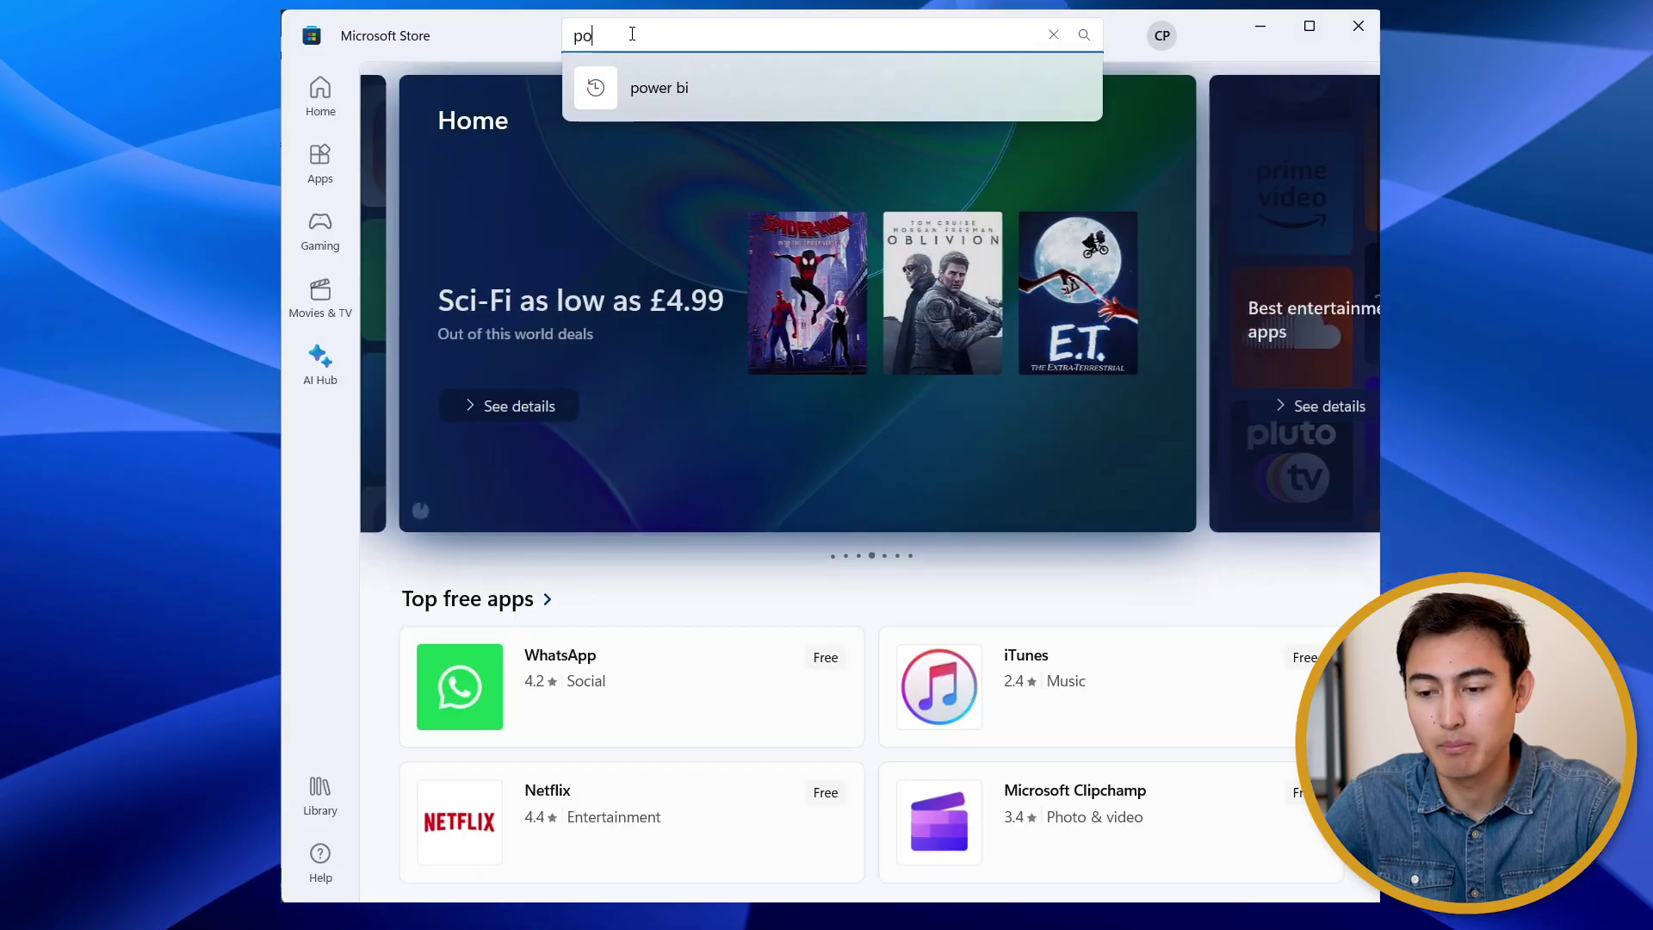
type("wer bi")
key("Return")
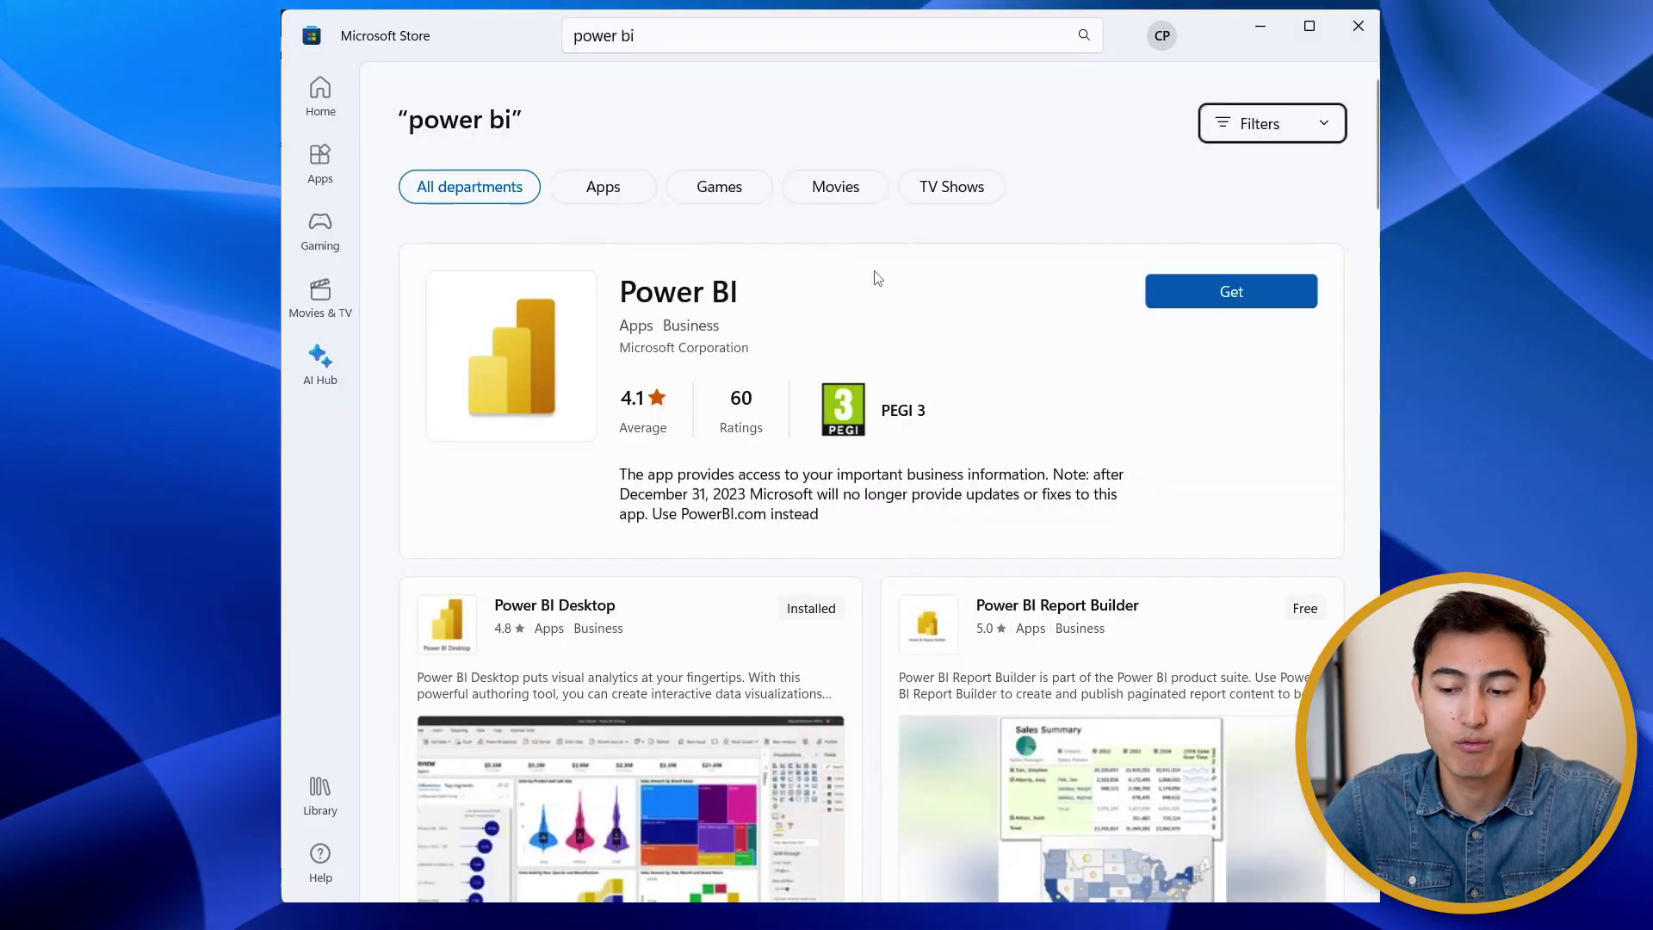
scroll(912, 376, "down", 3)
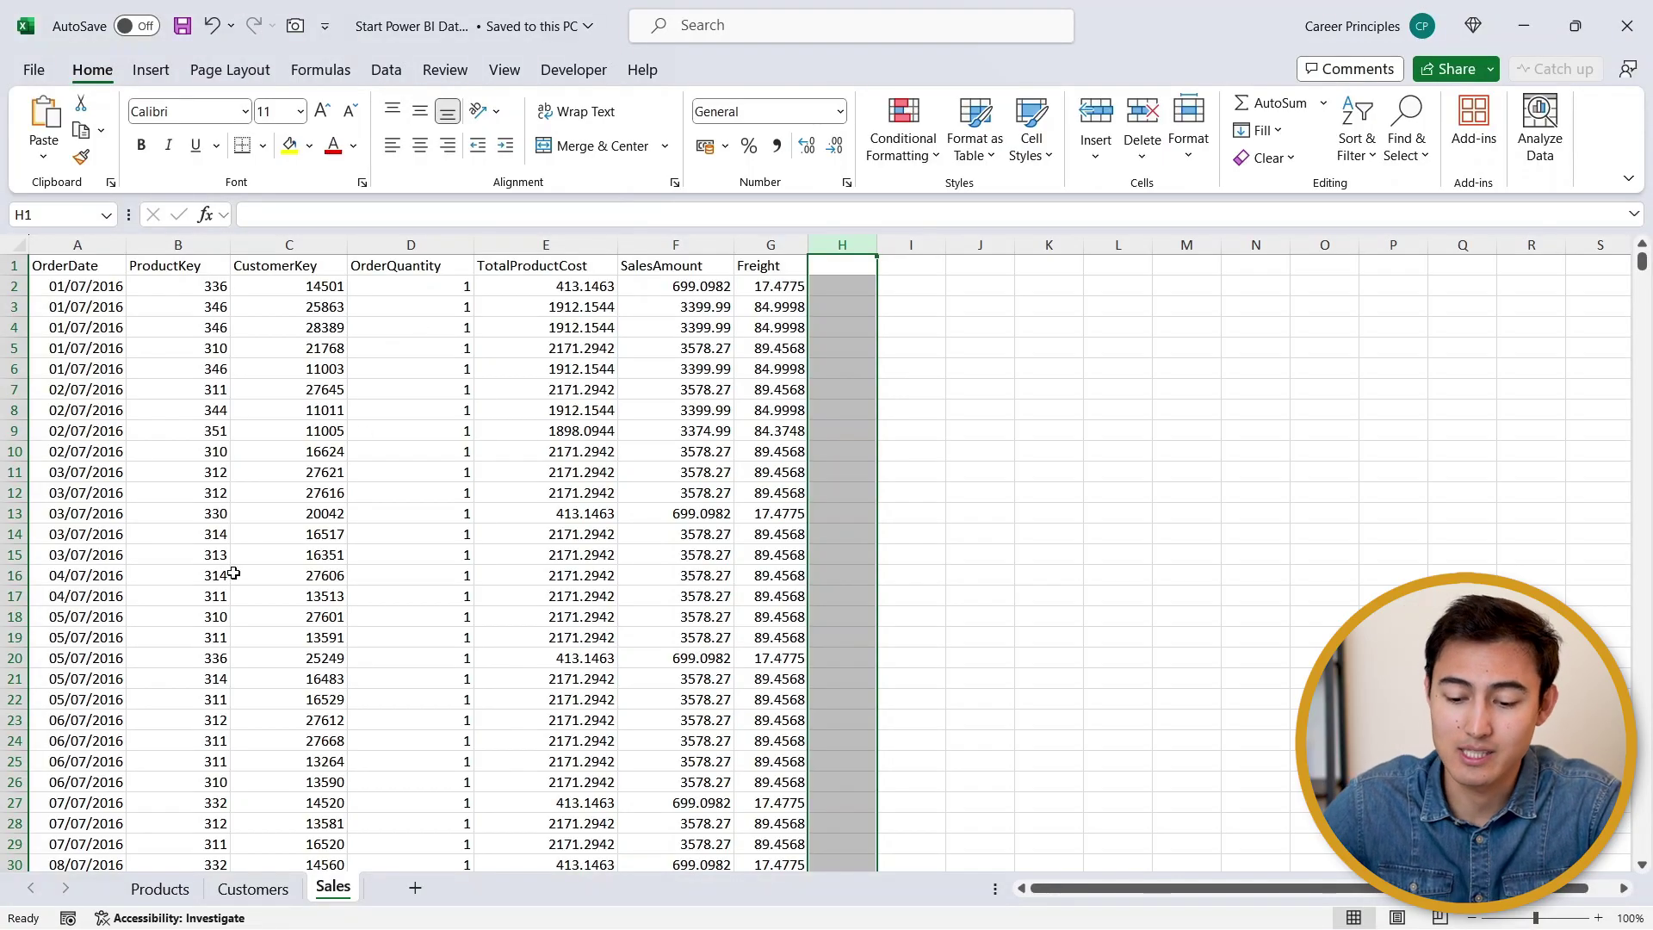
Flip through the Customers and Products sheets of the dataset workbook in Excel.
key("ctrl+Page_Up")
key("ctrl+Page_Up")
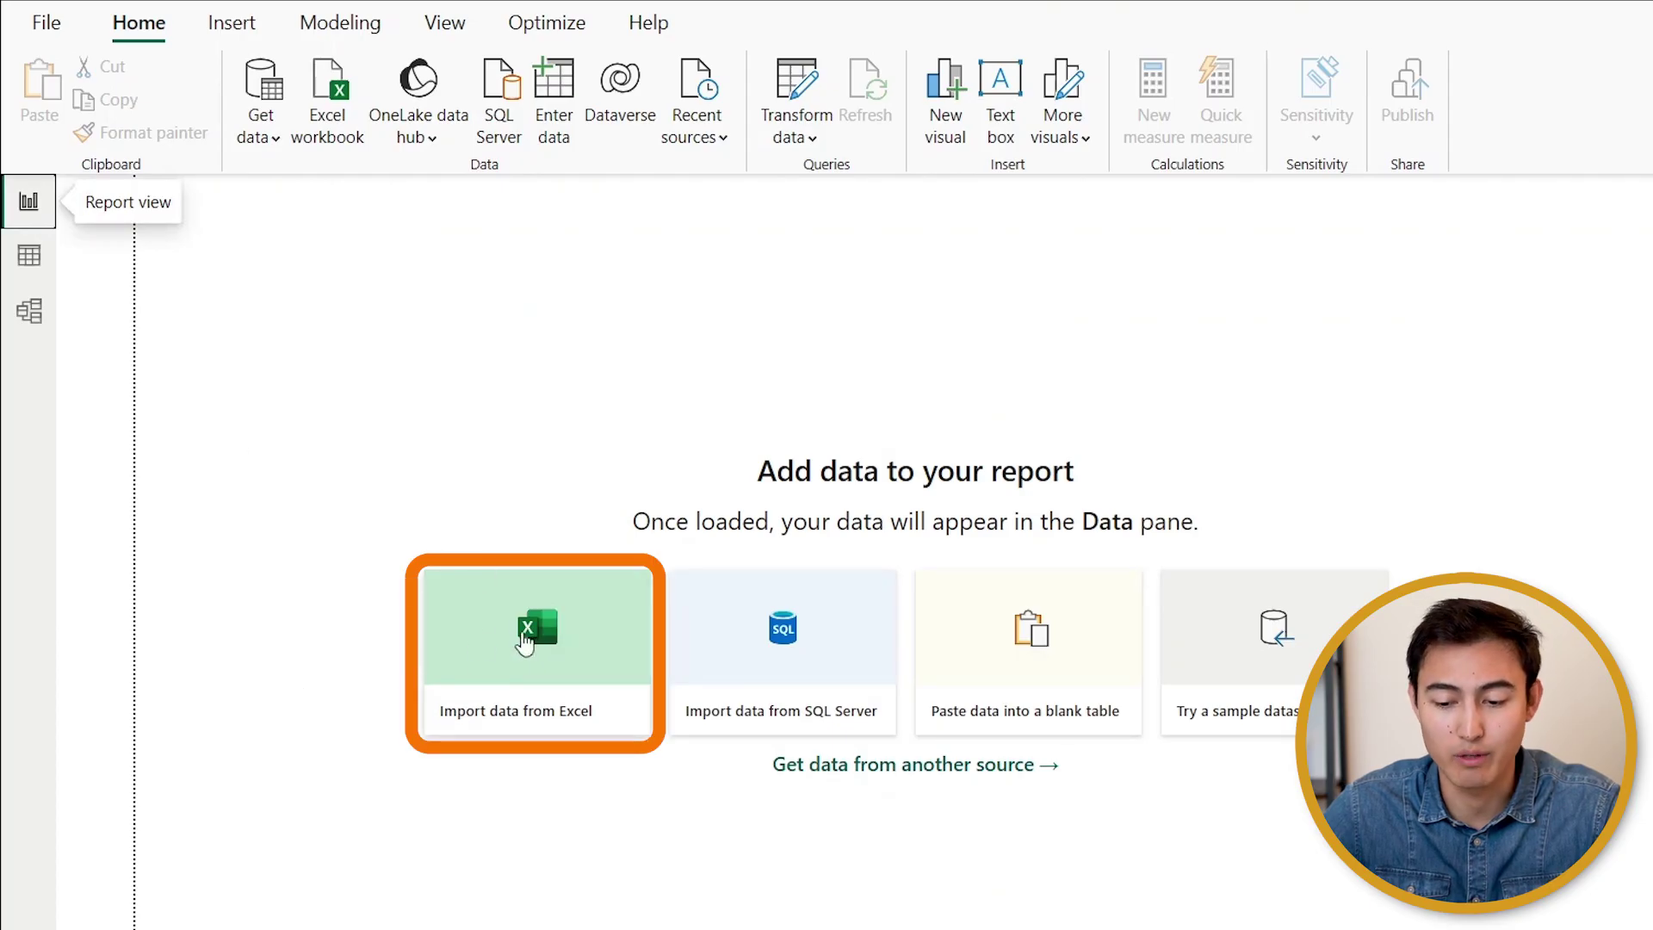
Open the Start Power BI Dataset workbook as an Excel data source.
left_click(260, 125)
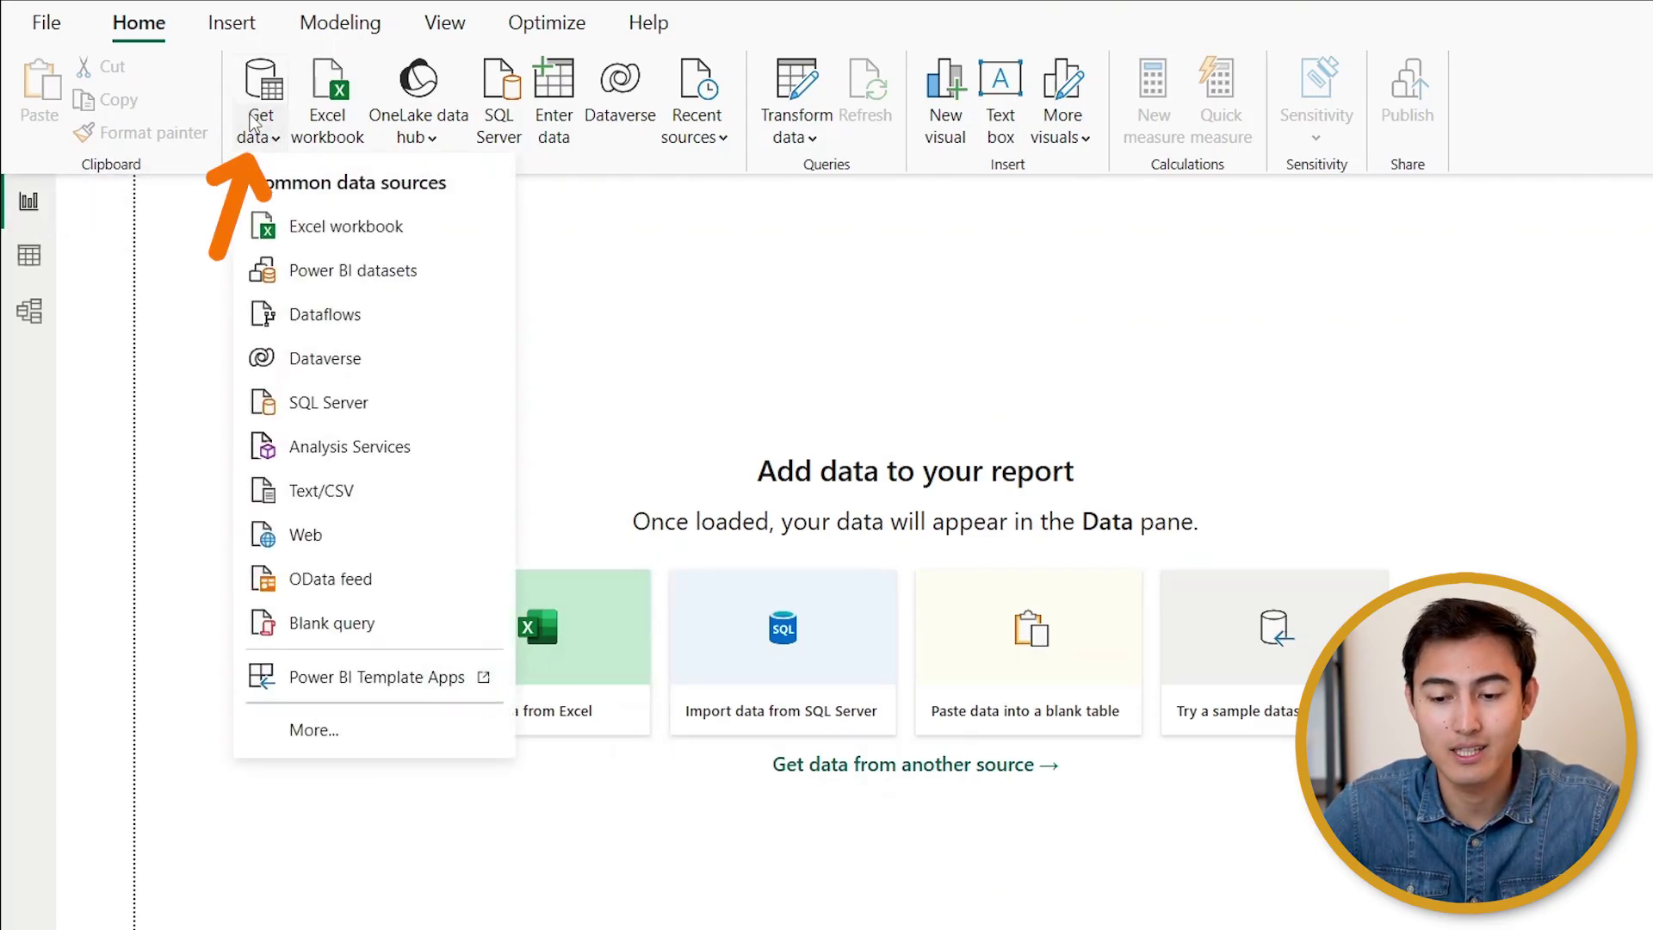
left_click(372, 227)
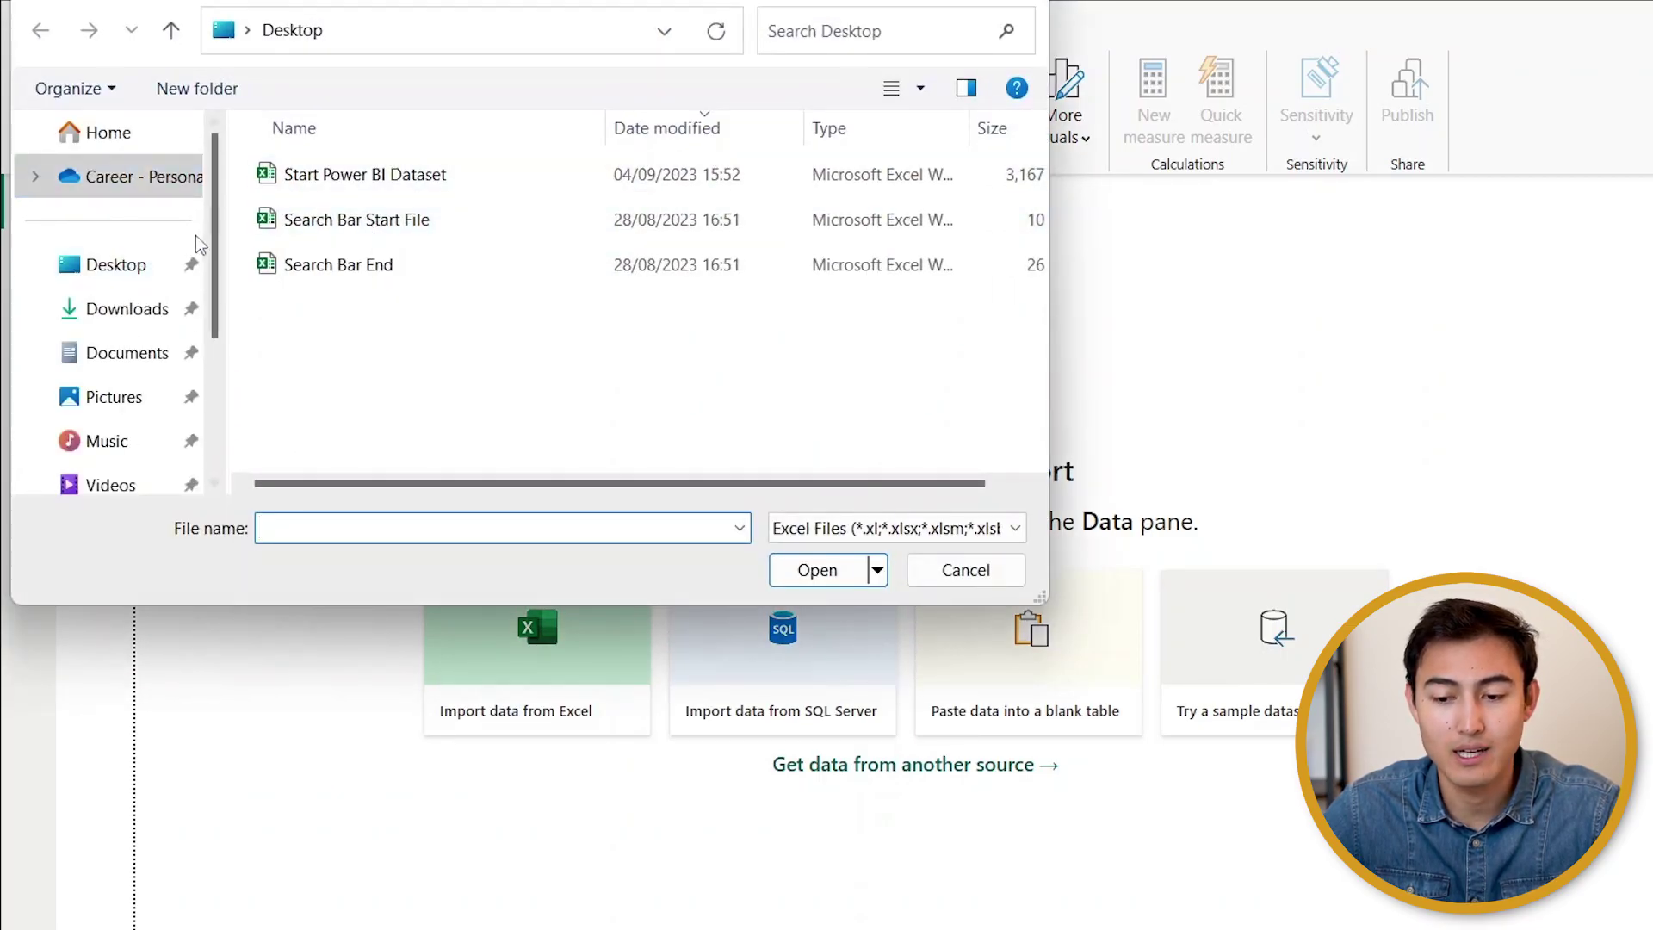
left_click(317, 174)
double_click(318, 174)
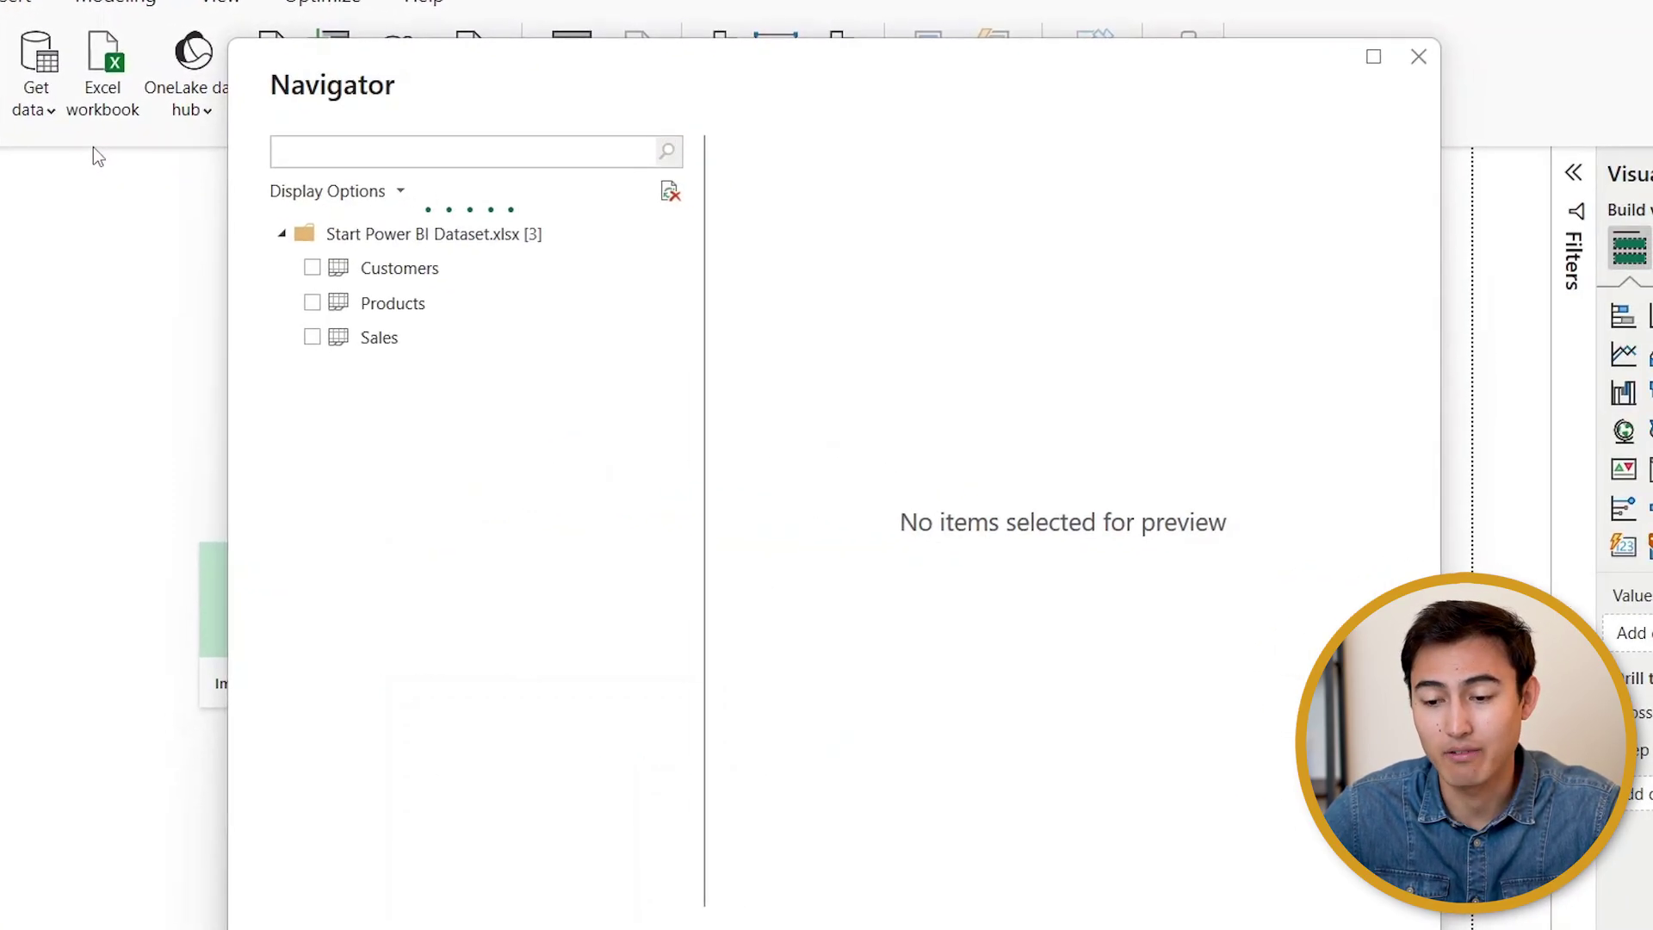
Preview and select the Customers, Products and Sales tables, then open them for transforming.
left_click(435, 267)
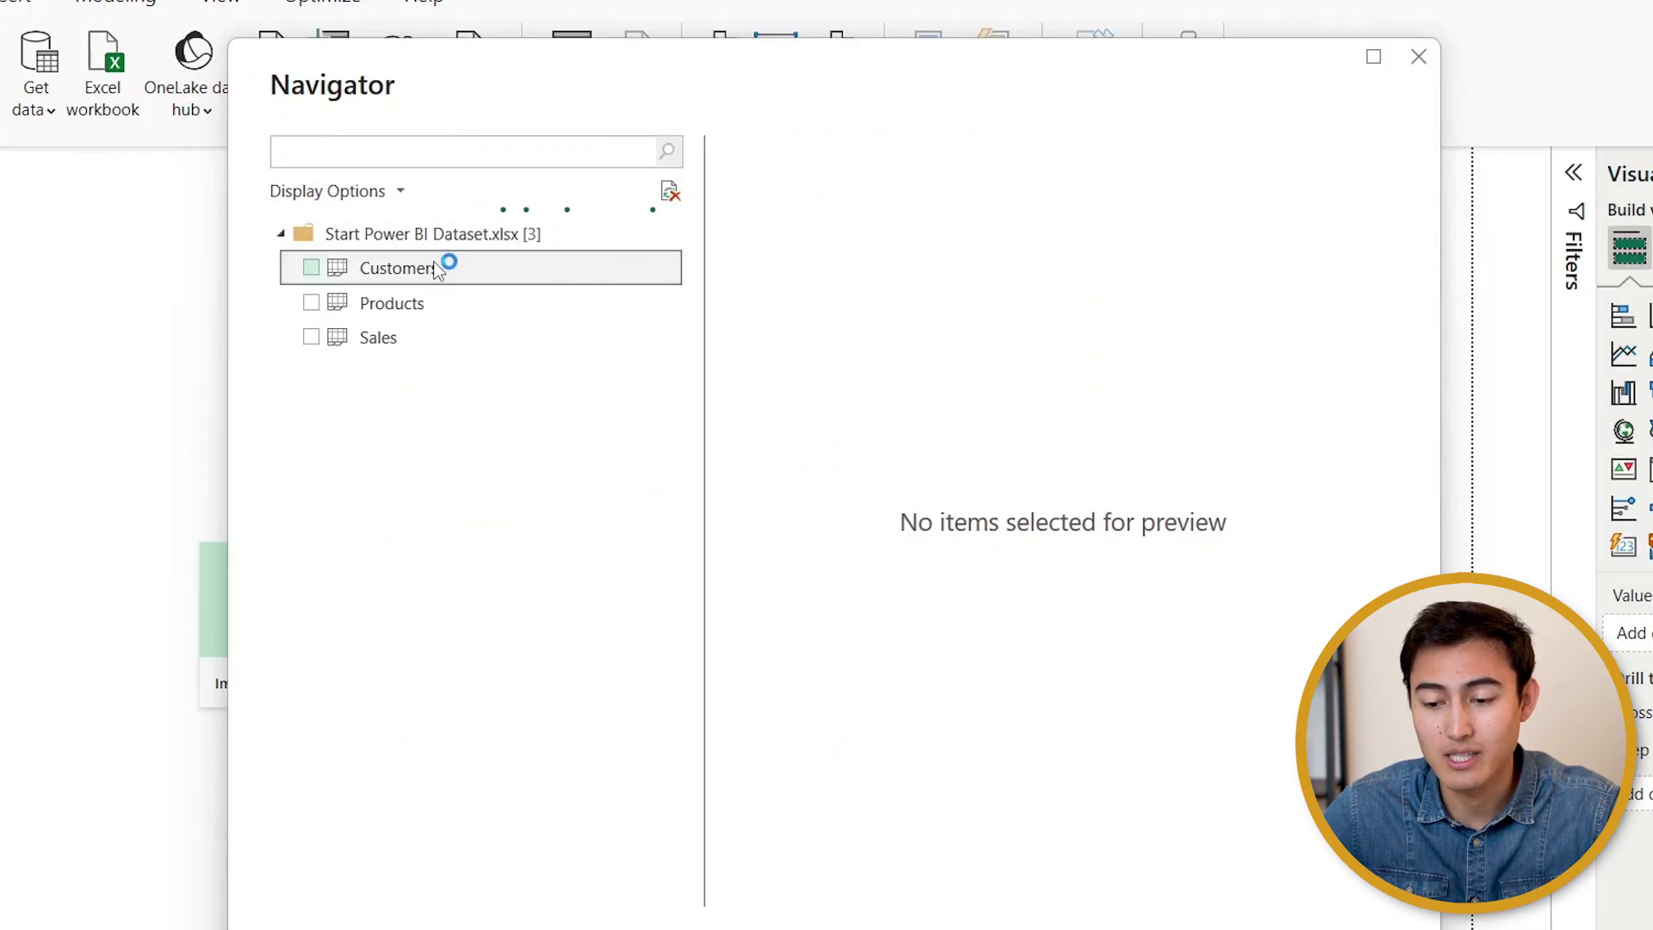
left_click(477, 310)
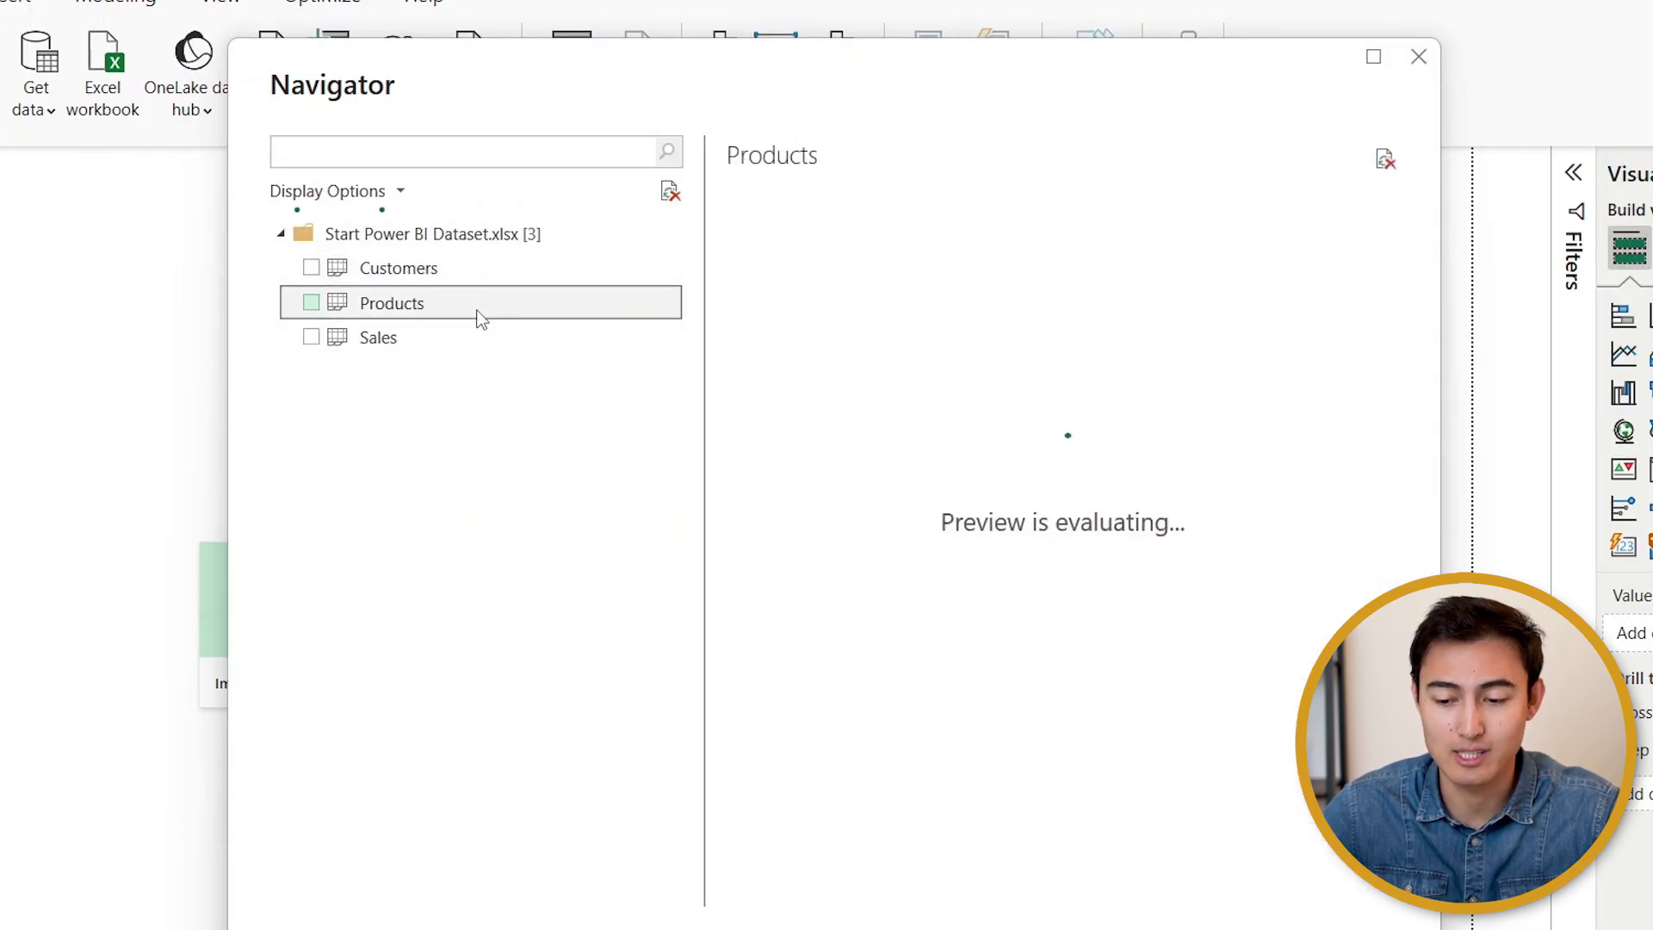
left_click(311, 268)
left_click(311, 302)
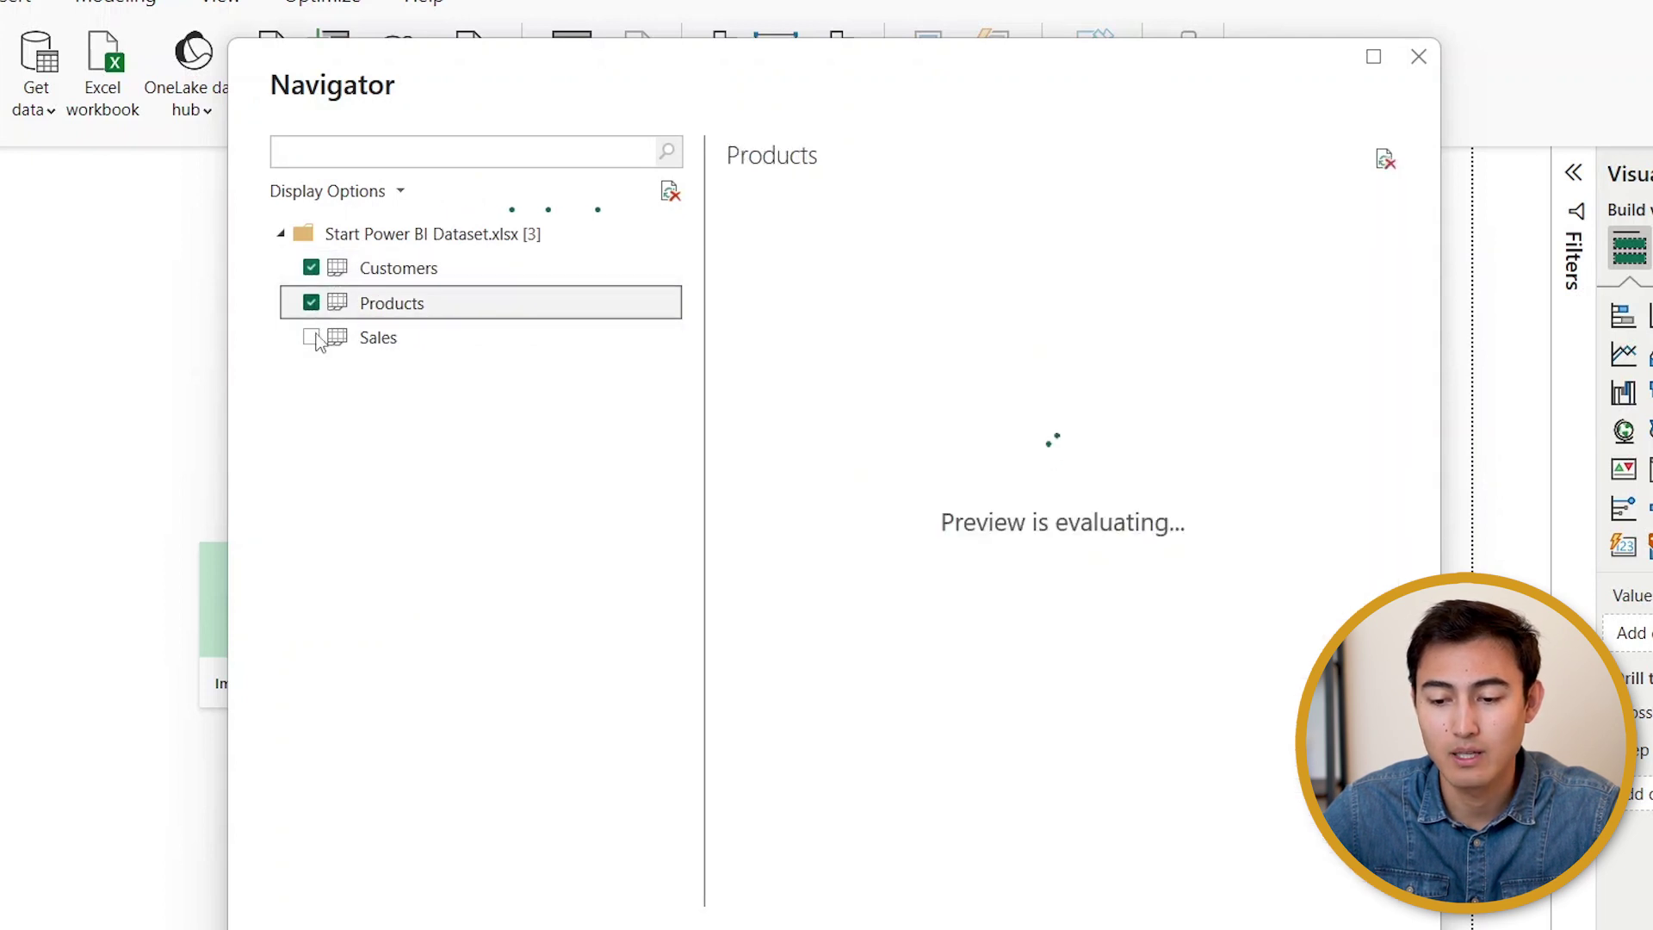
left_click(312, 337)
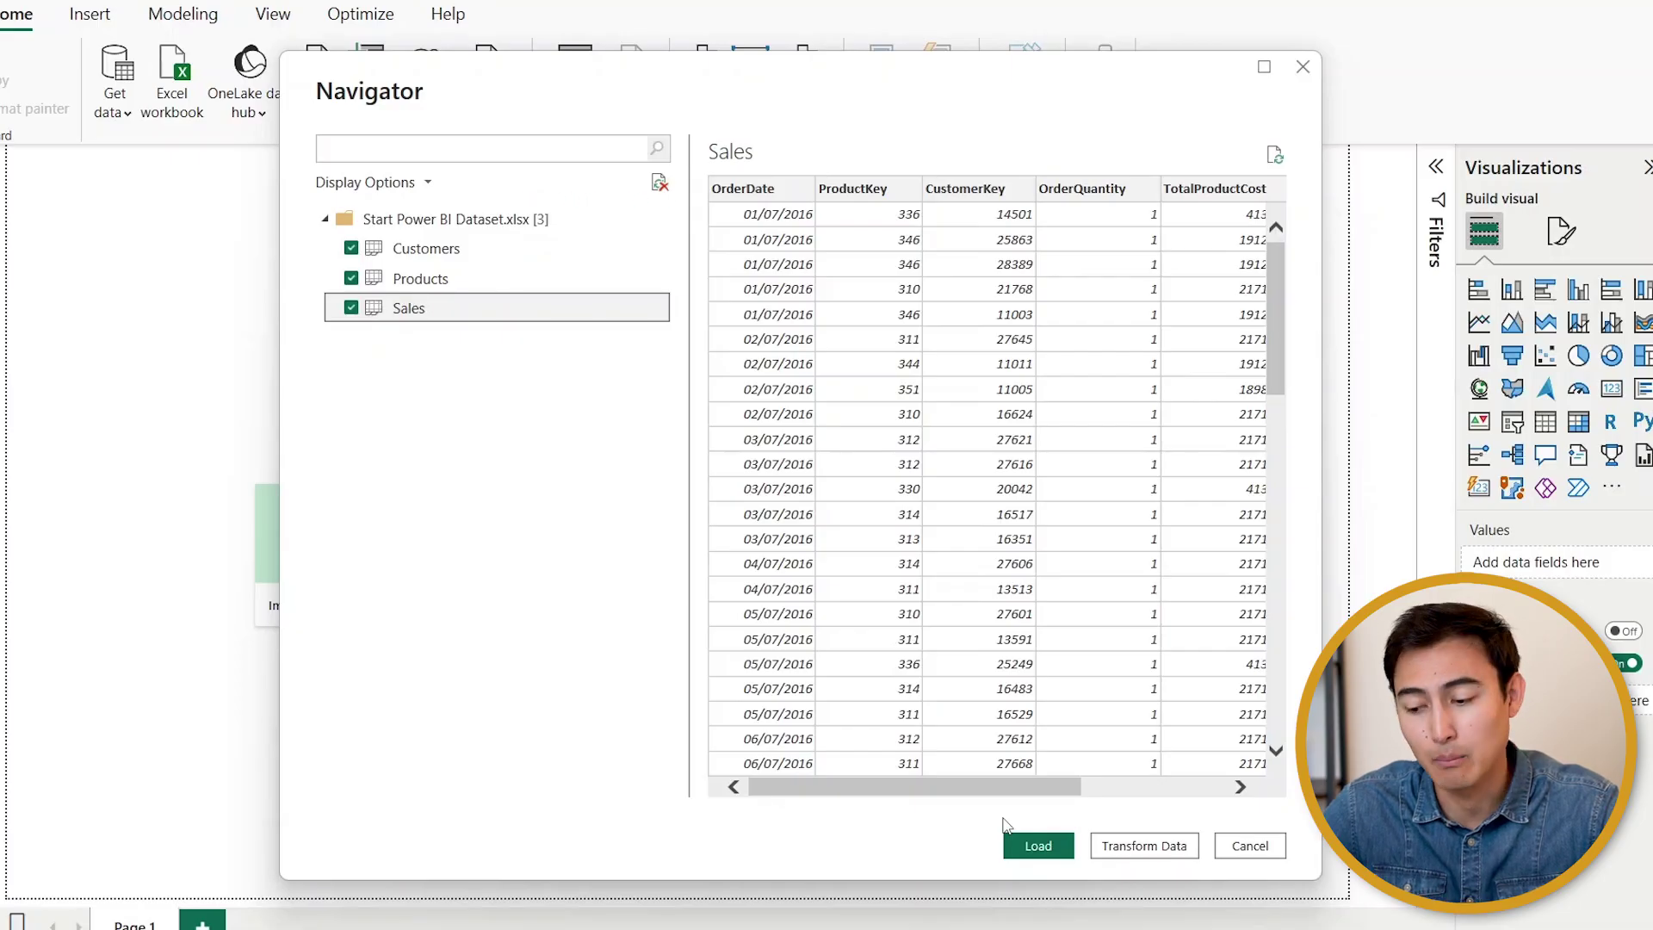
left_click(1145, 846)
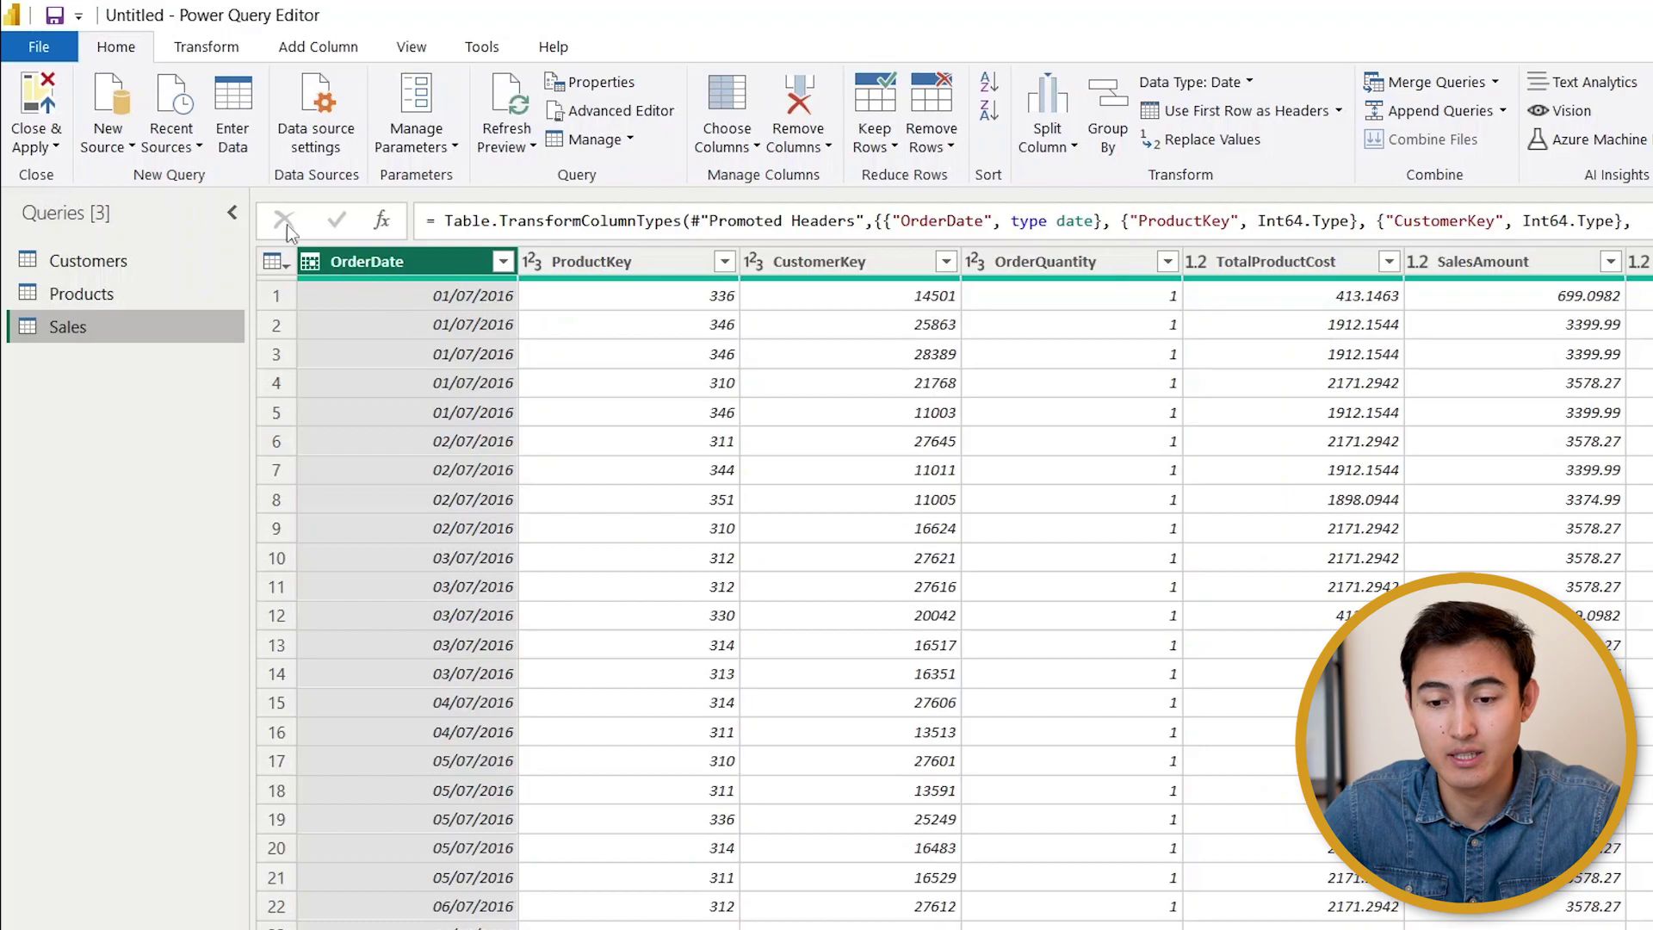
Select the Products query's ProductName column and show its Split Column options.
left_click(116, 291)
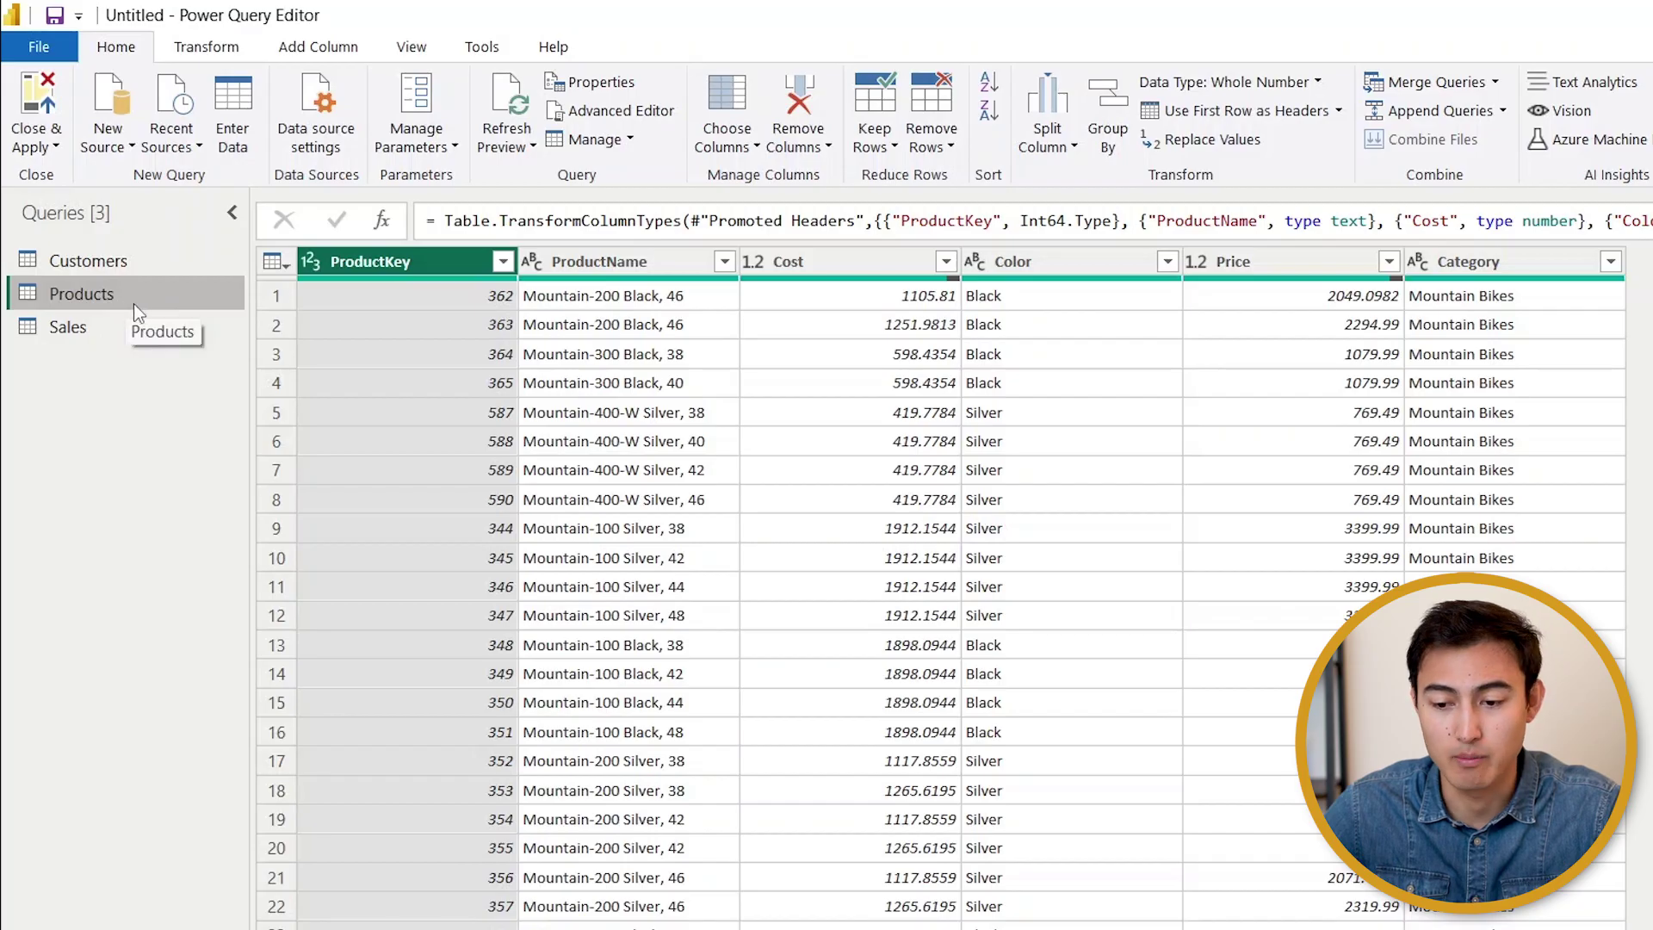
left_click(652, 260)
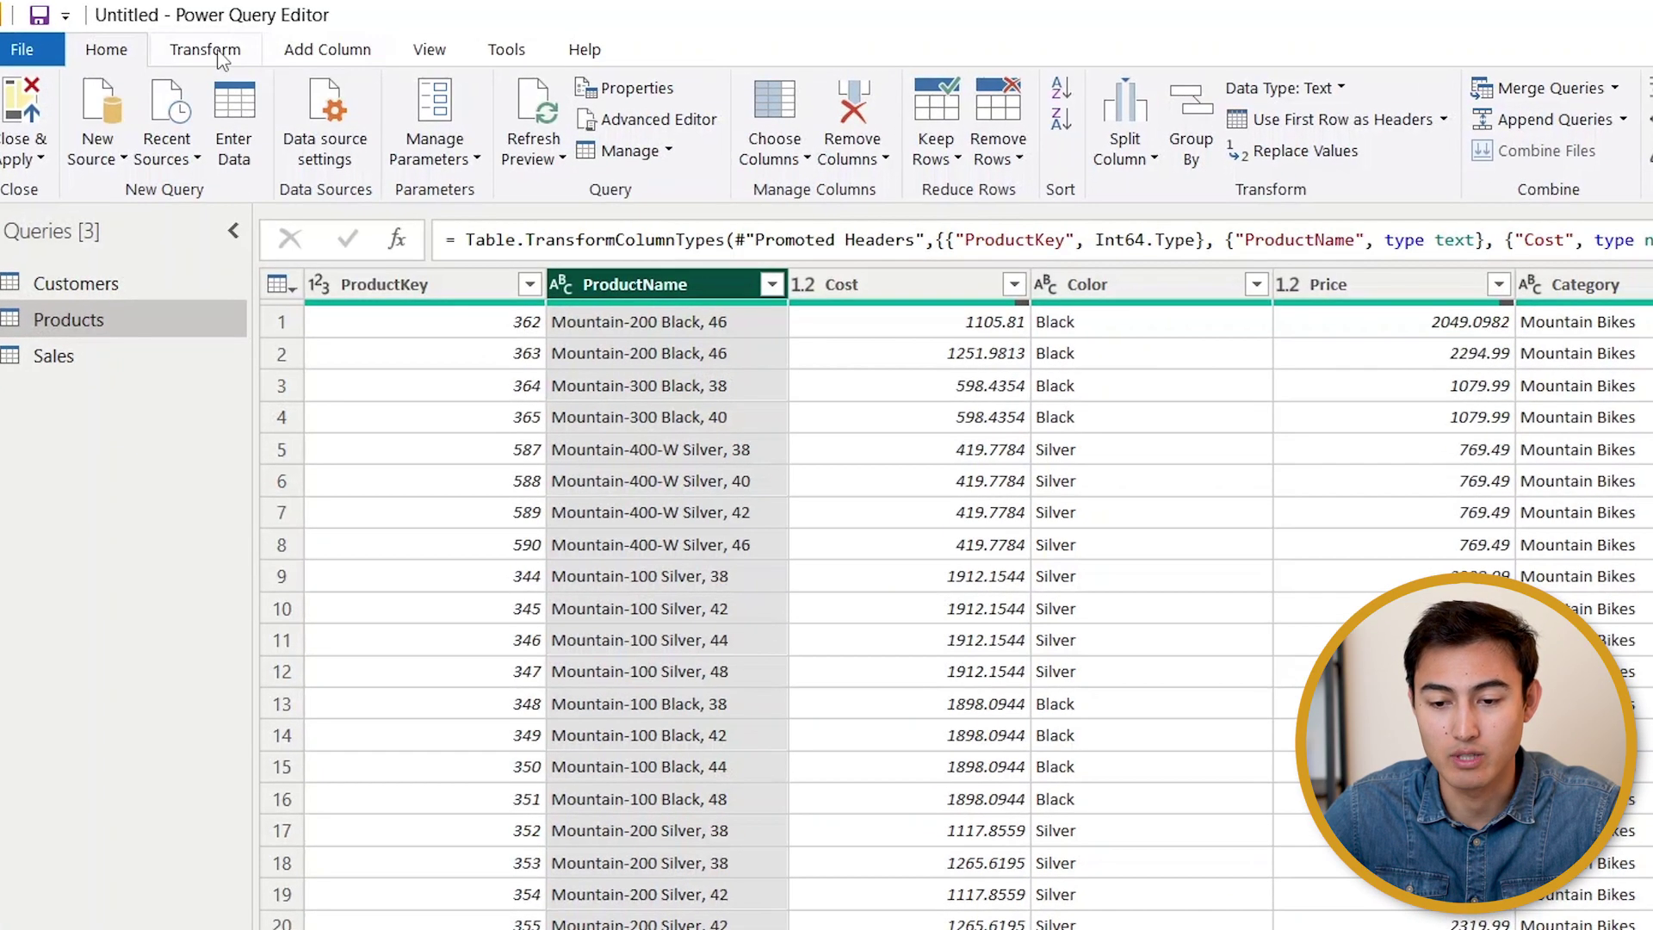
left_click(222, 58)
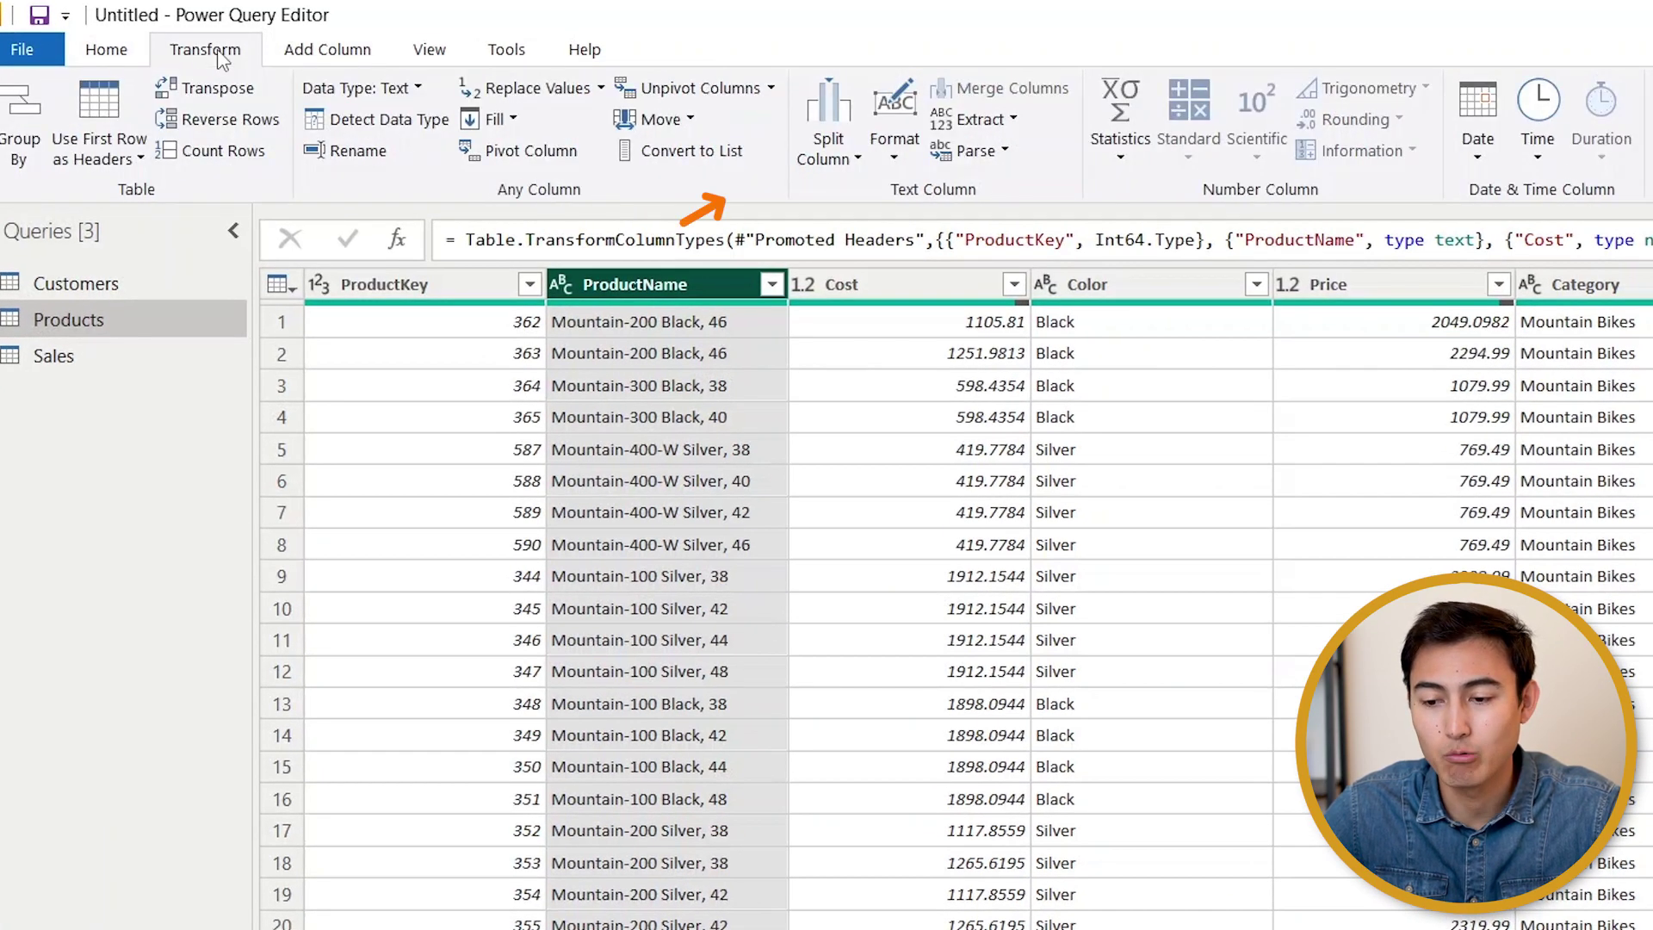
left_click(832, 168)
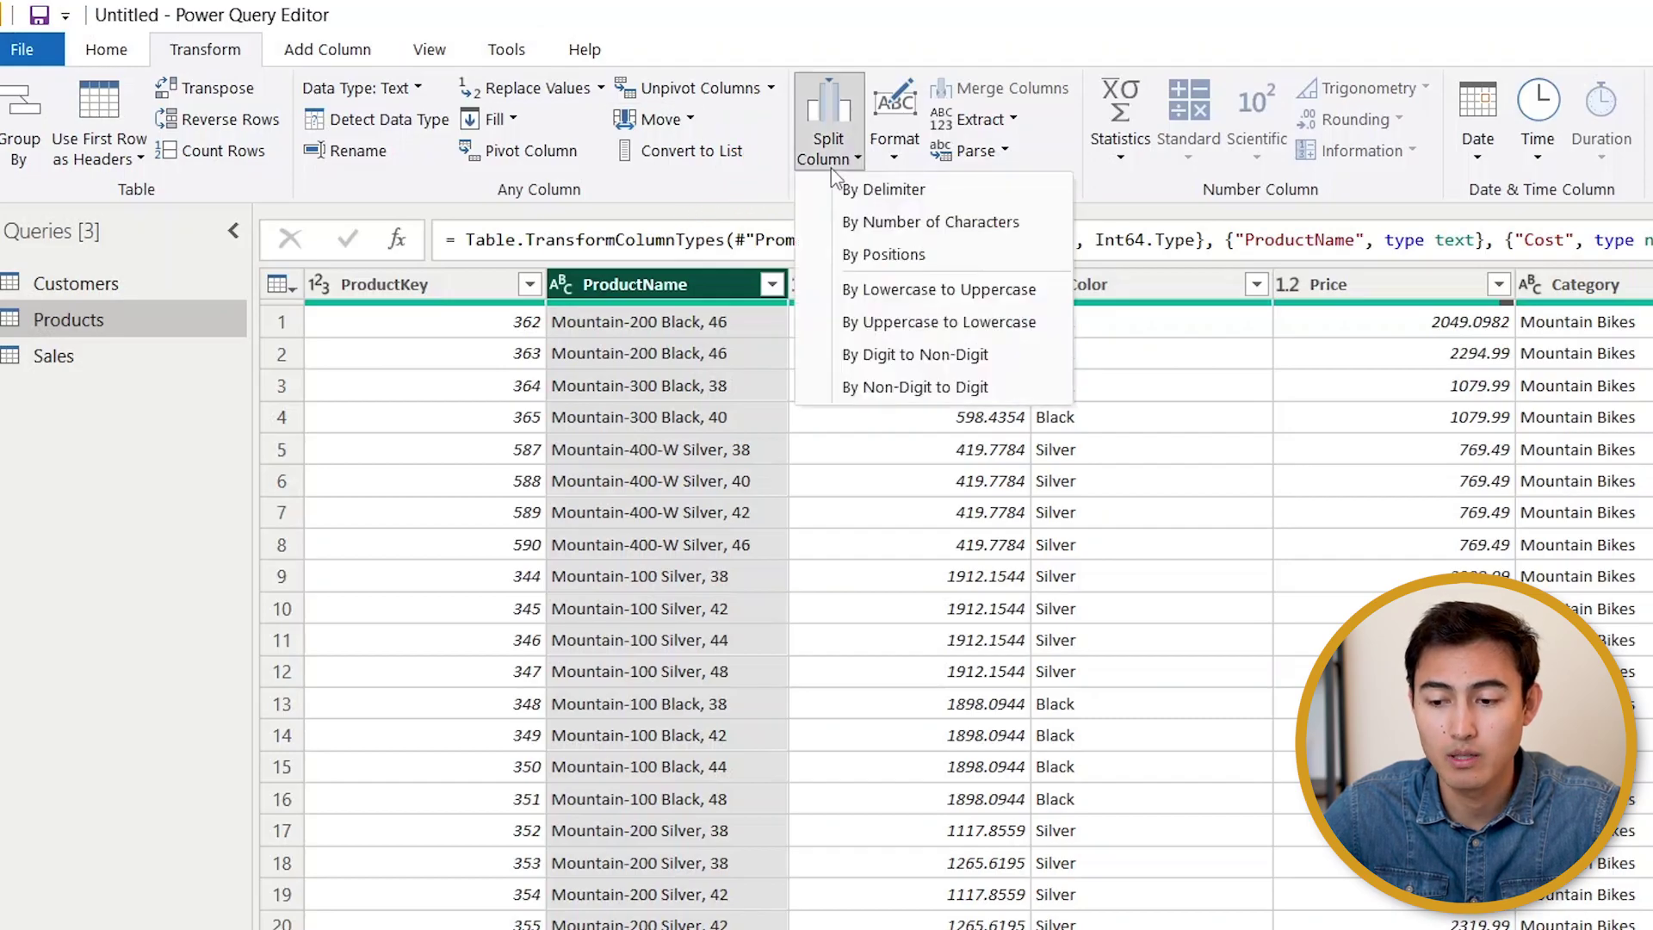
Split ProductName by comma and rename the ProductName.2 column to Size.
left_click(895, 191)
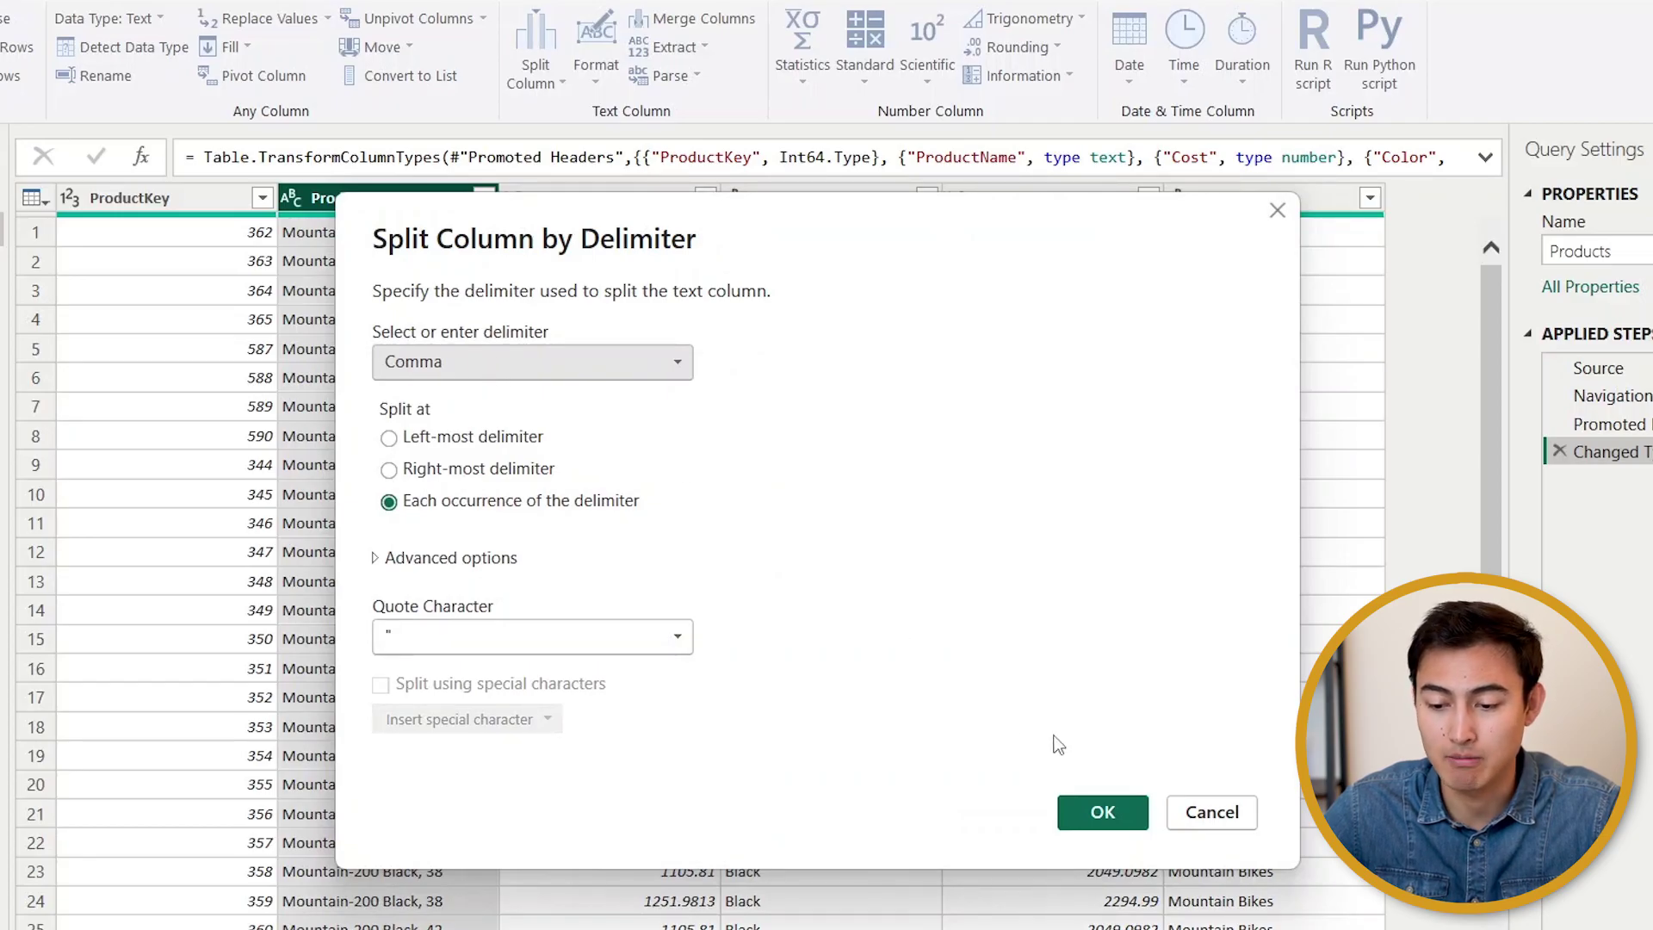
left_click(1102, 813)
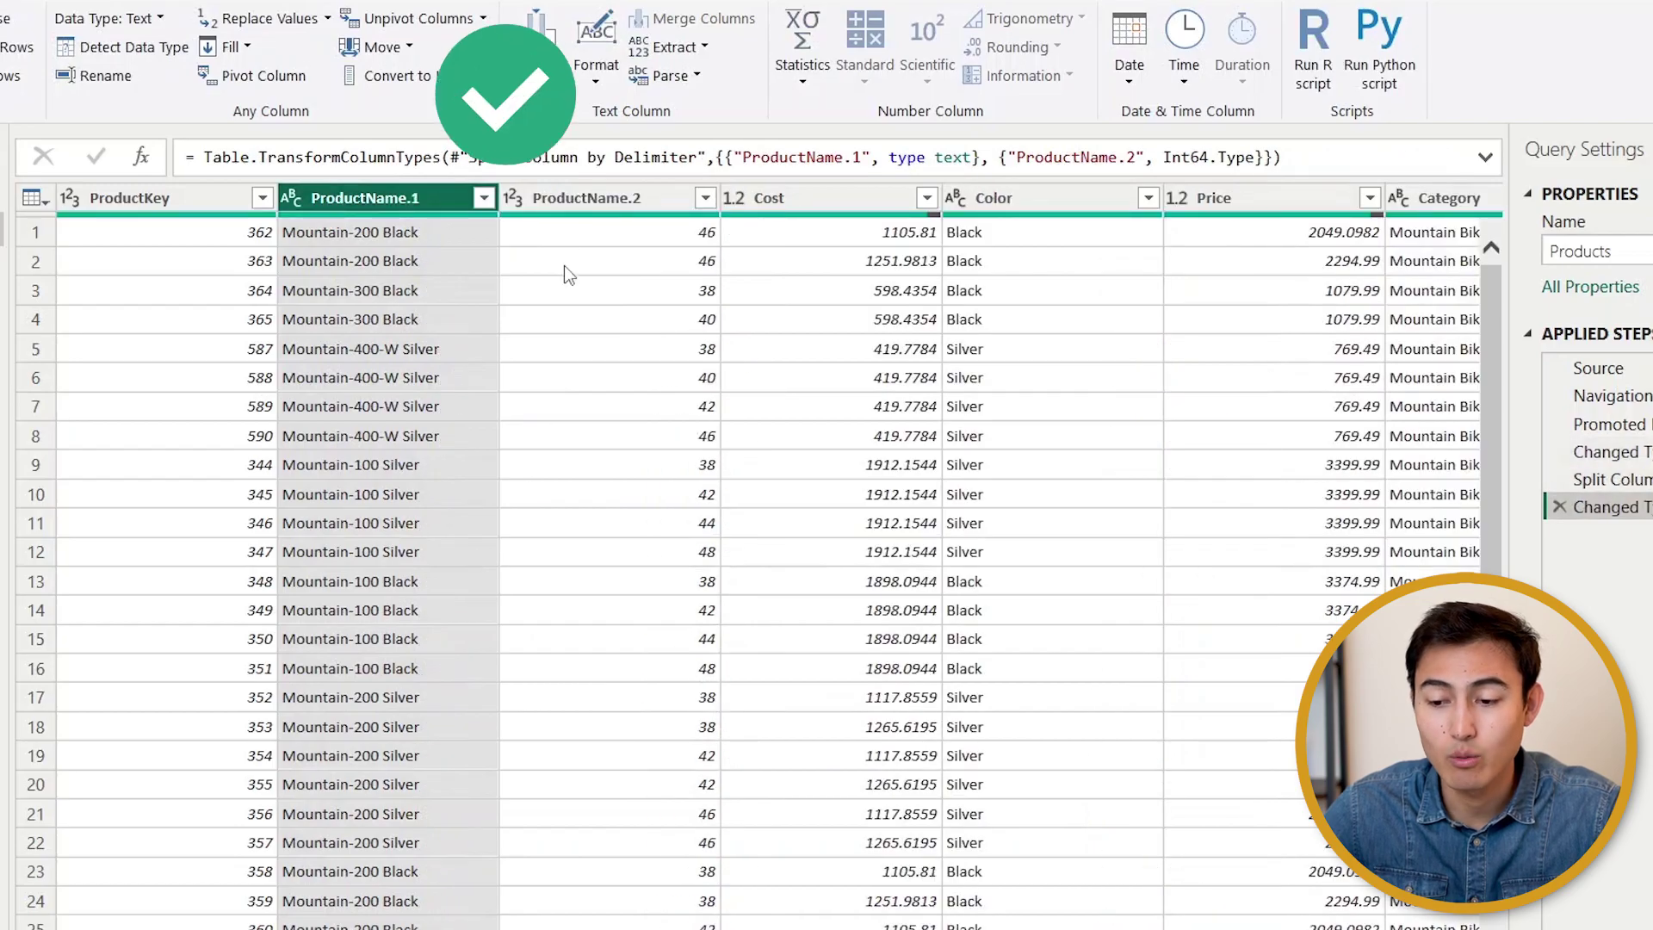
left_click(600, 193)
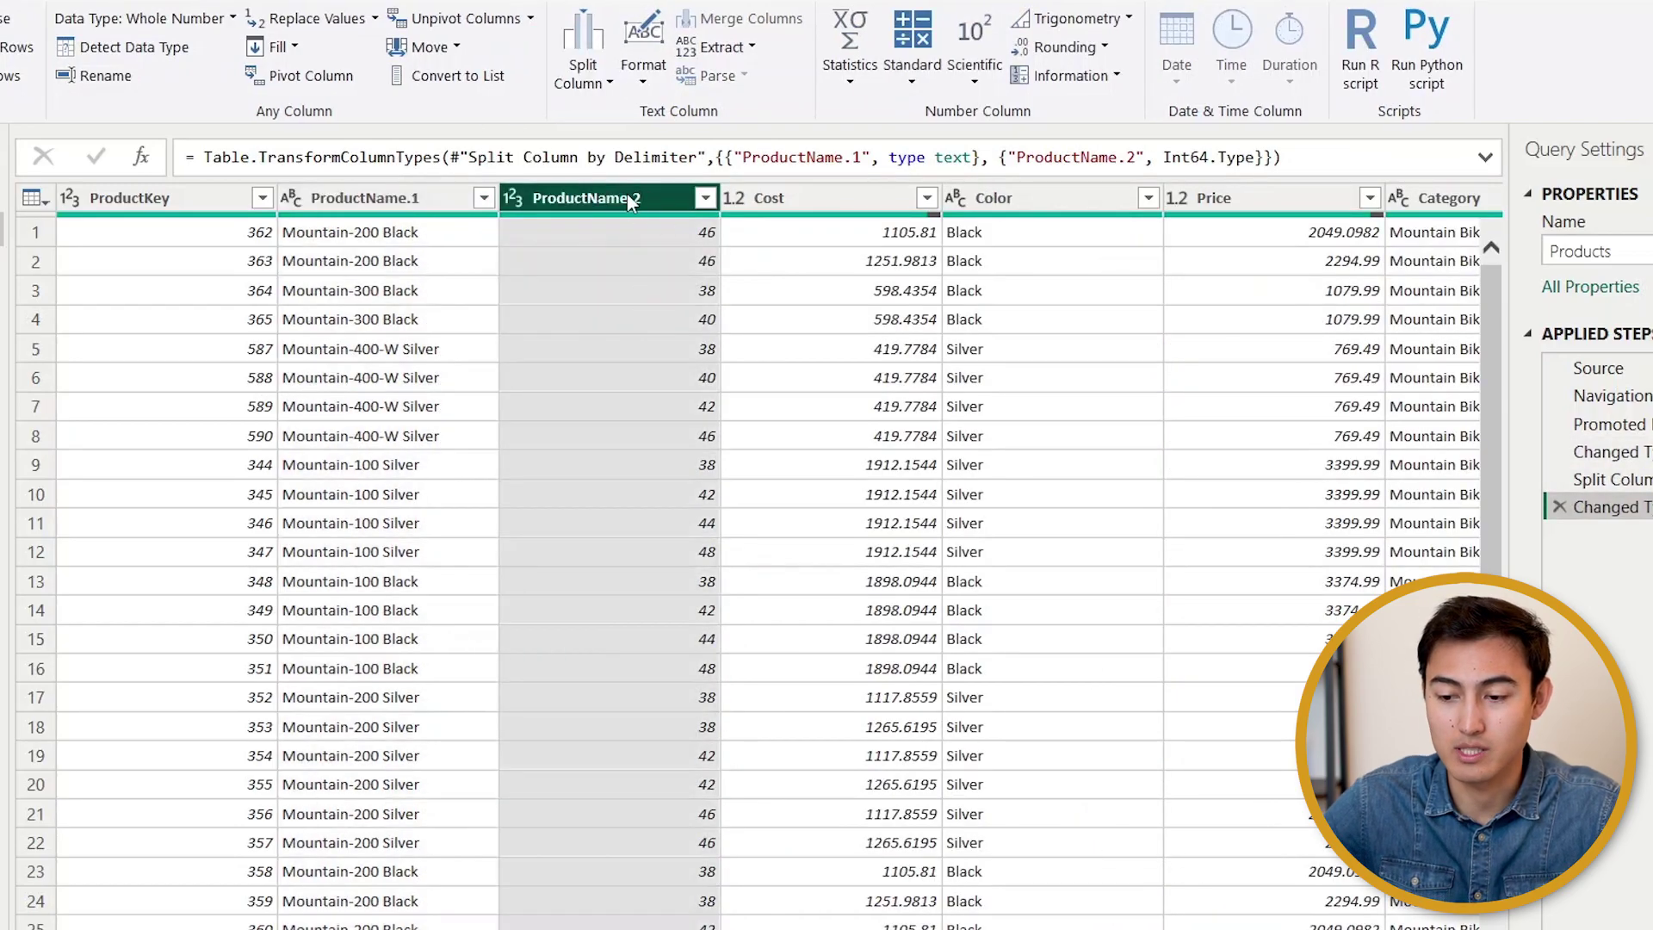
double_click(631, 199)
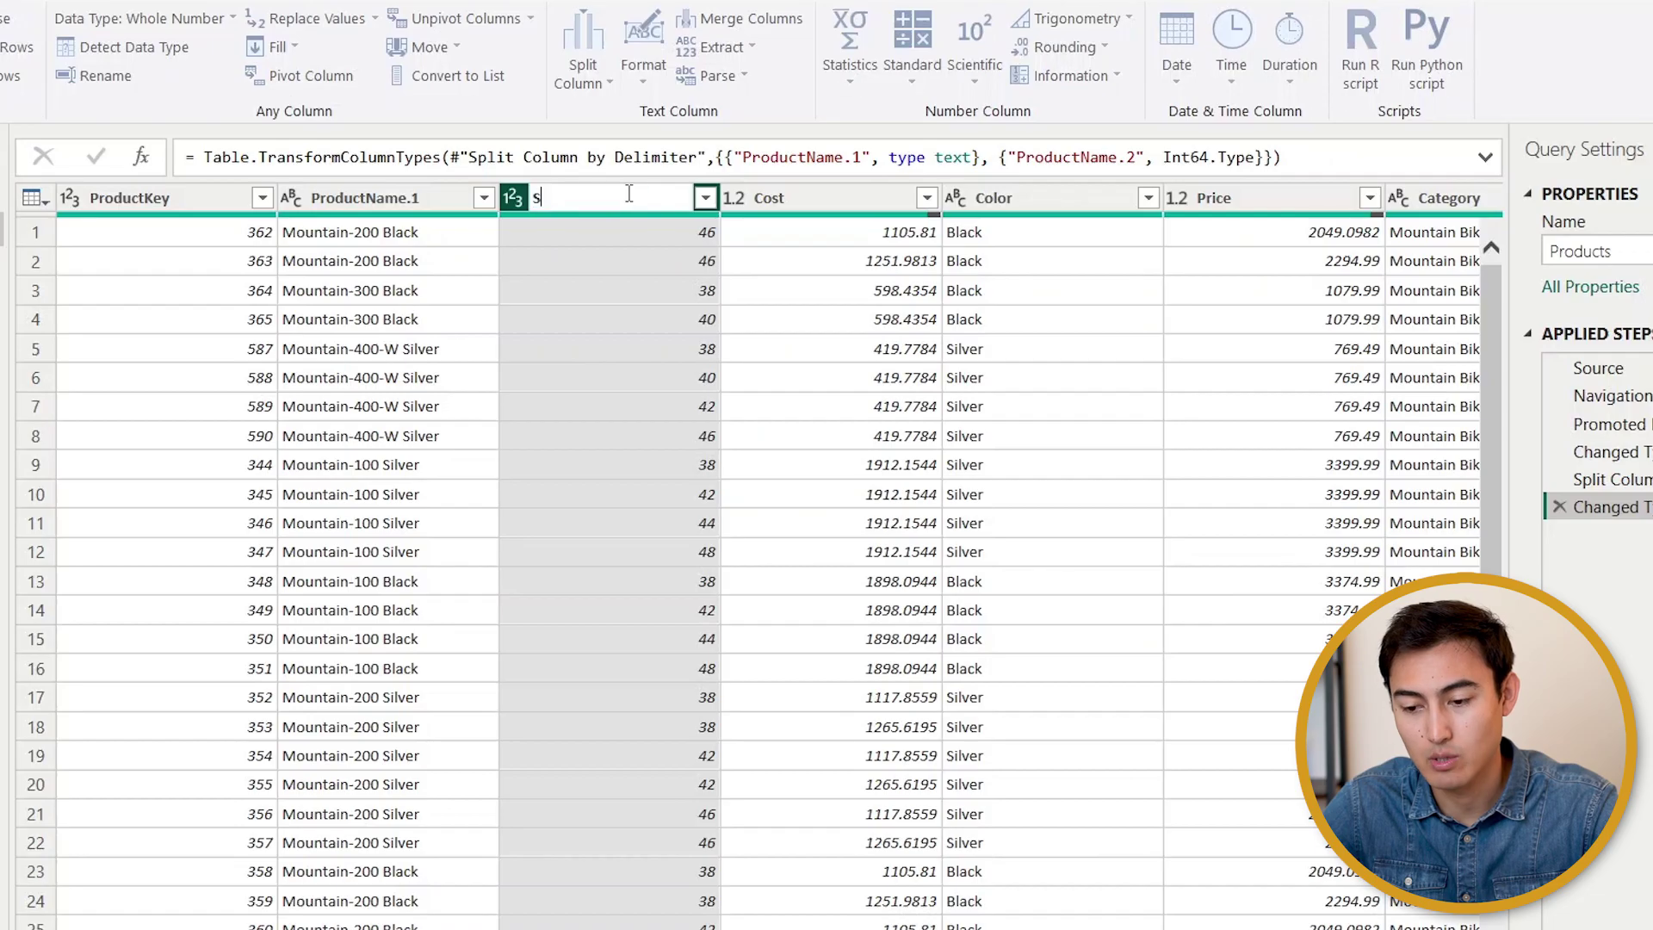
key("Return")
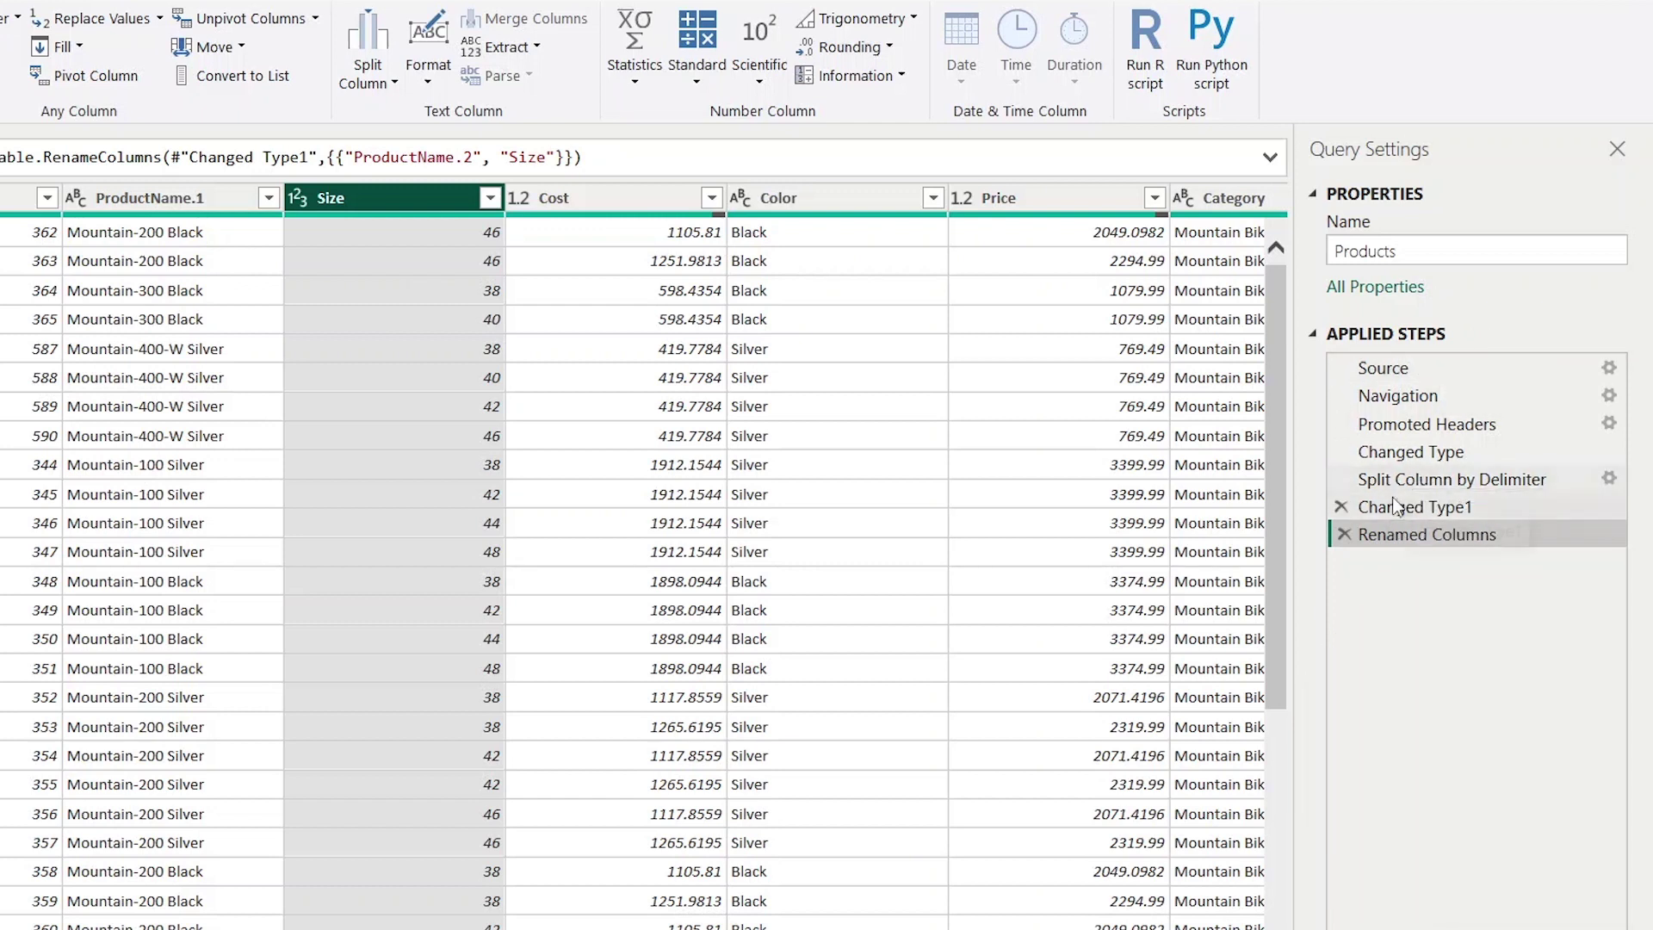
left_click(1392, 508)
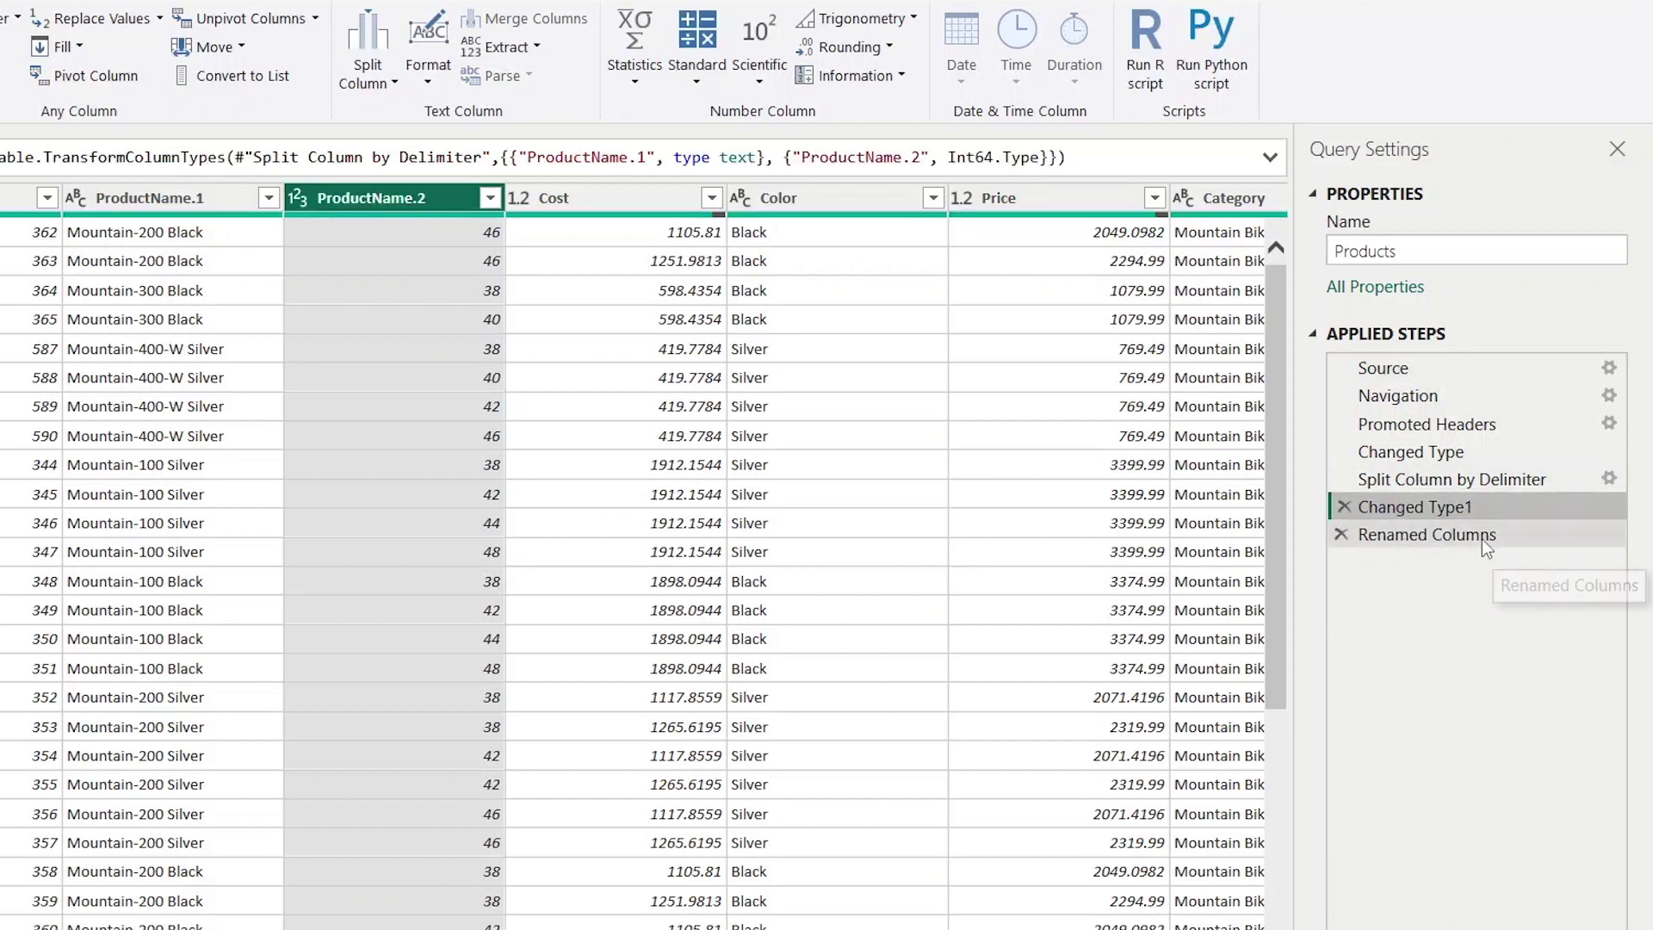
left_click(1477, 539)
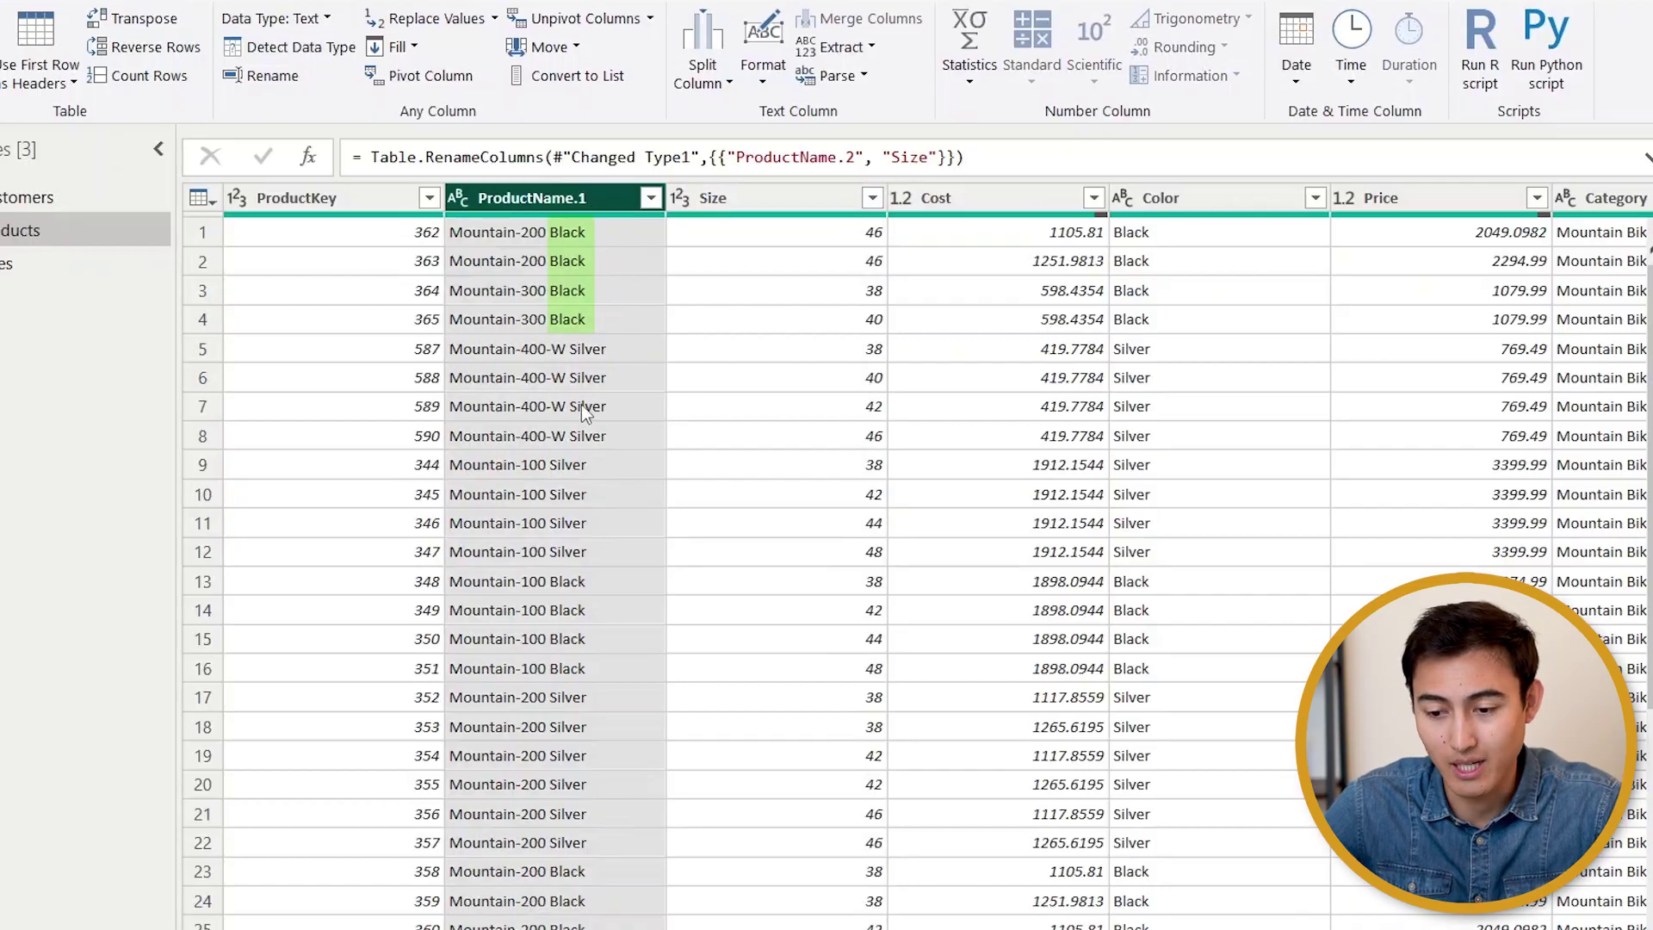
Remove the Color column from Products and apply the query changes to the report.
left_click(1192, 212)
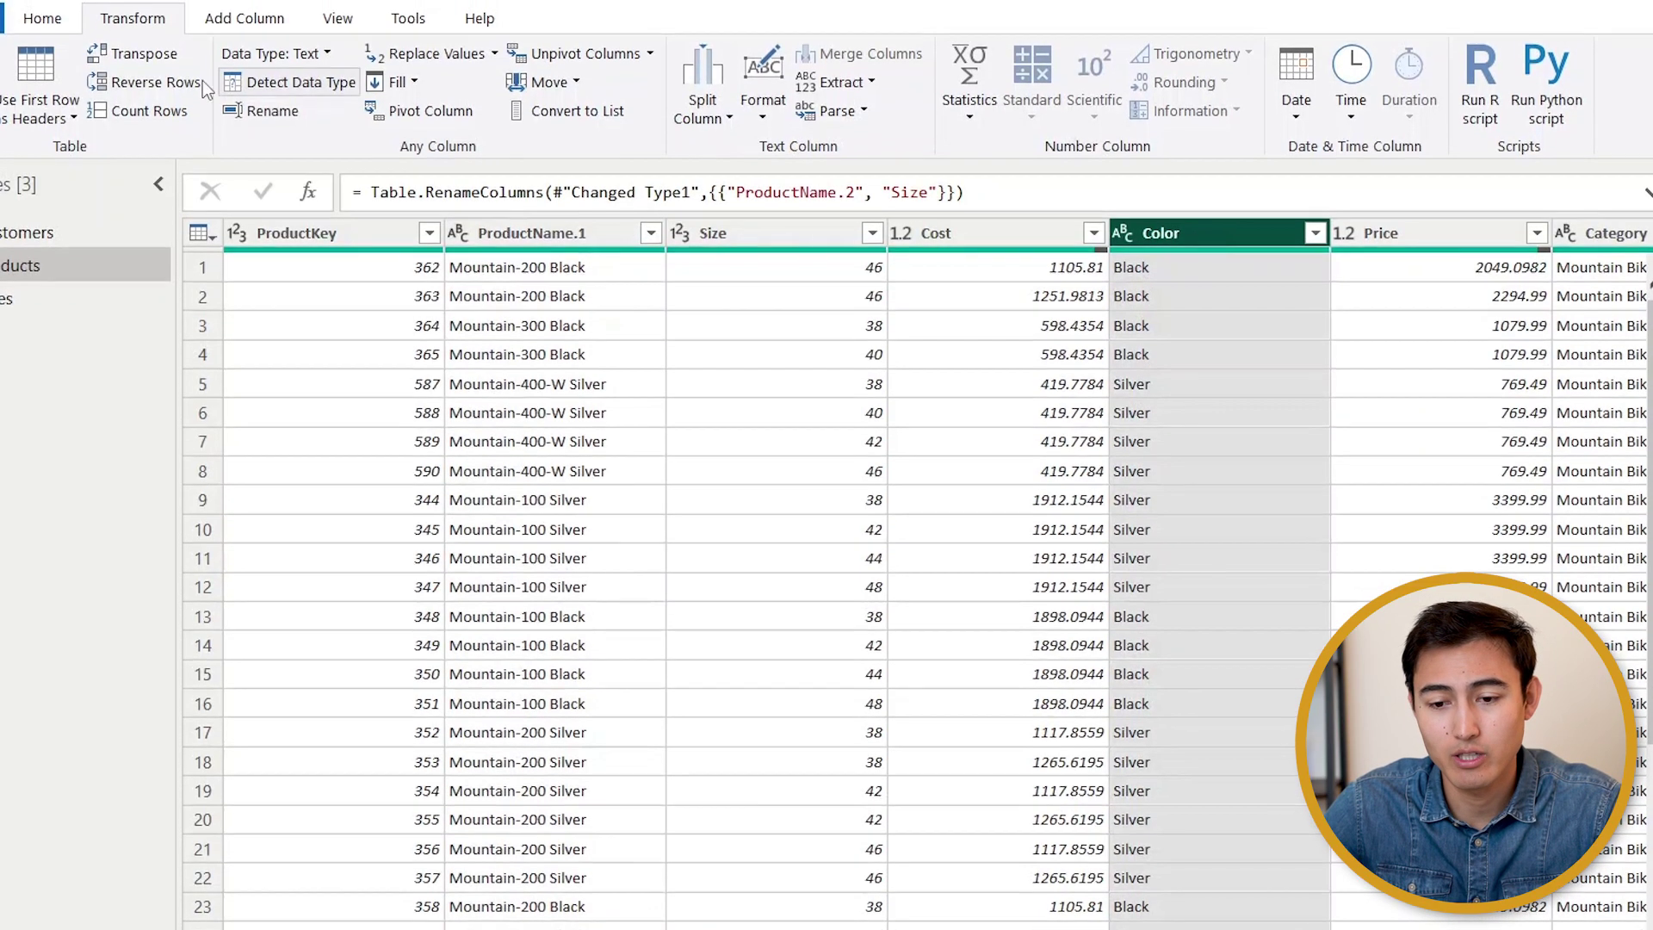
left_click(57, 28)
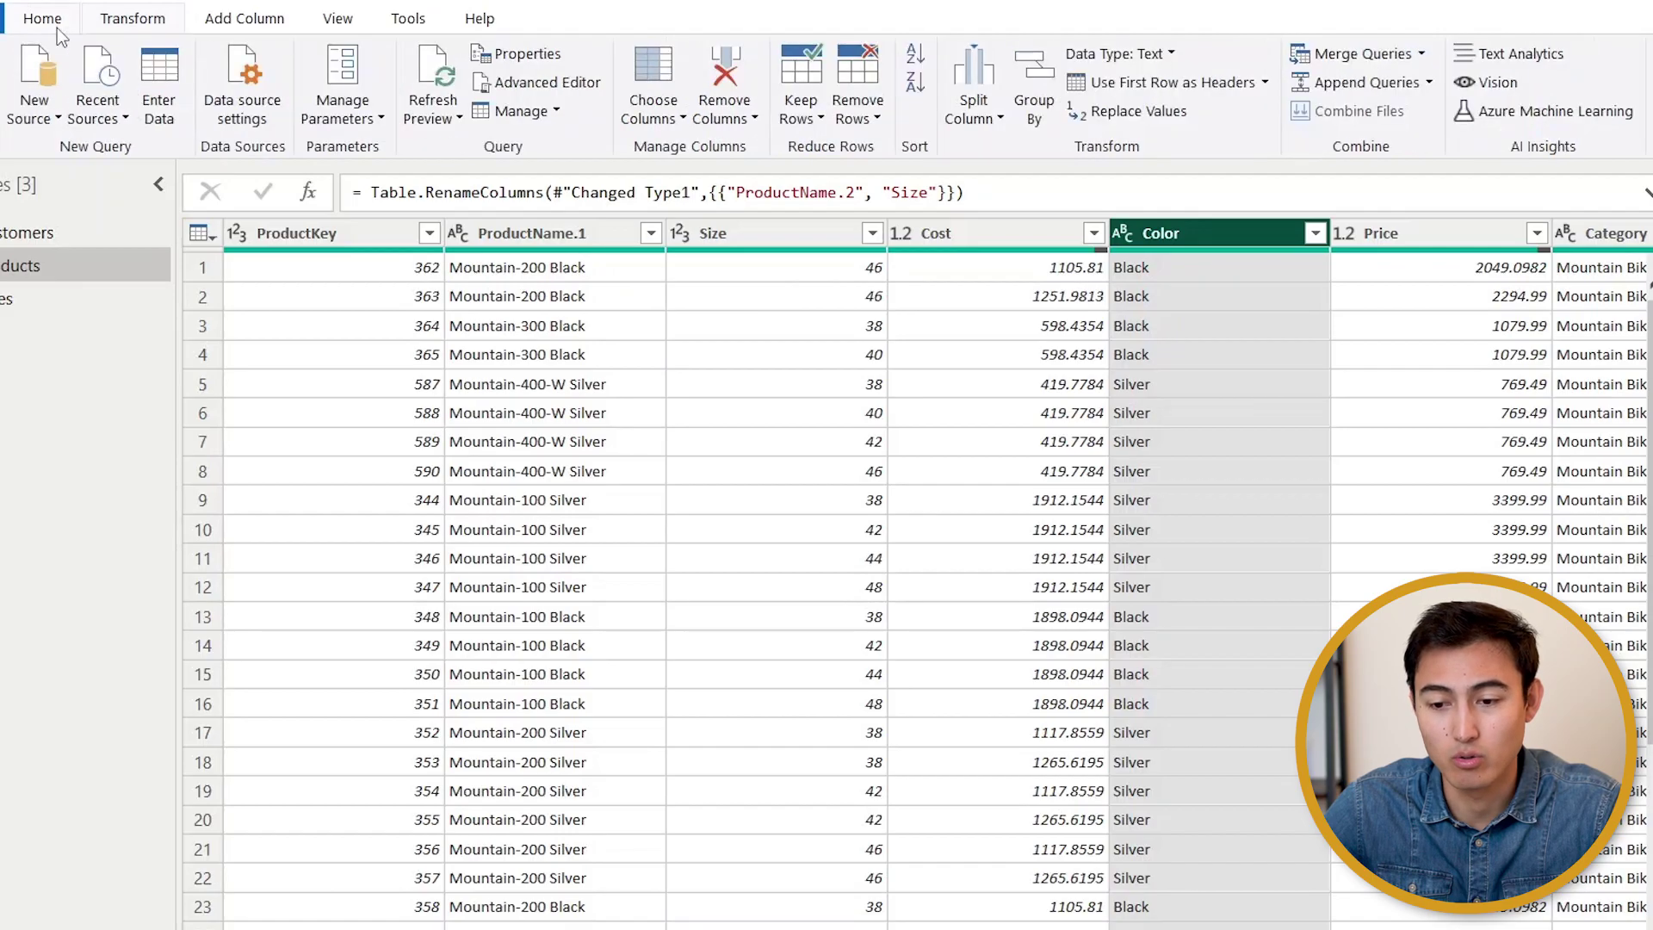
left_click(725, 74)
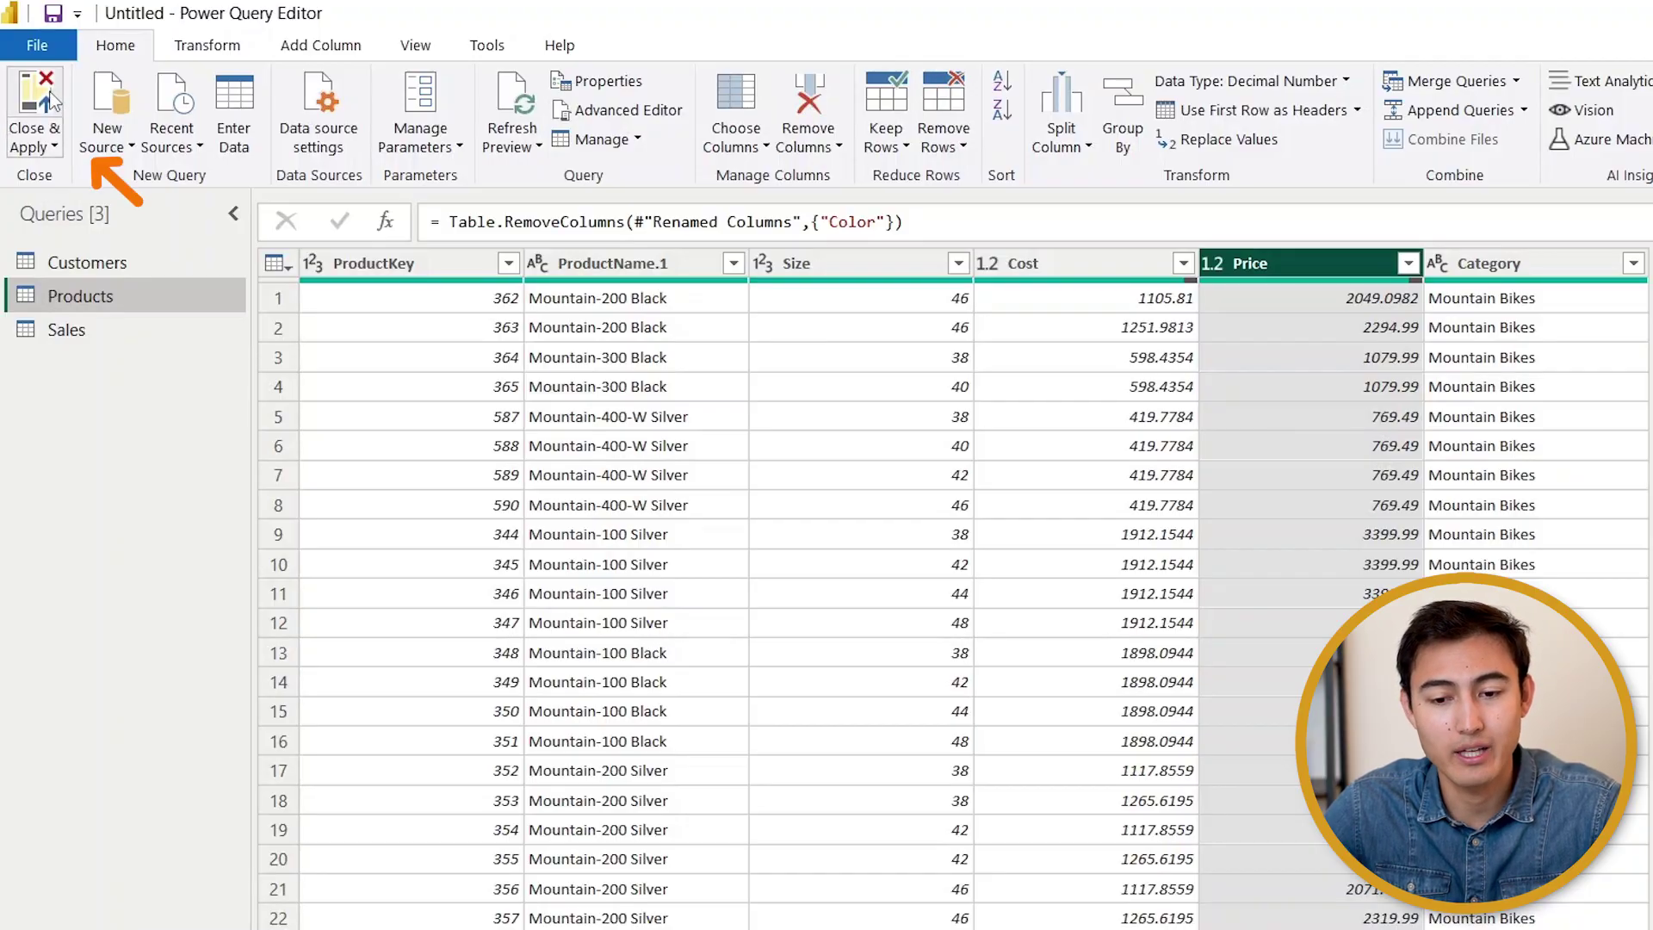
left_click(50, 99)
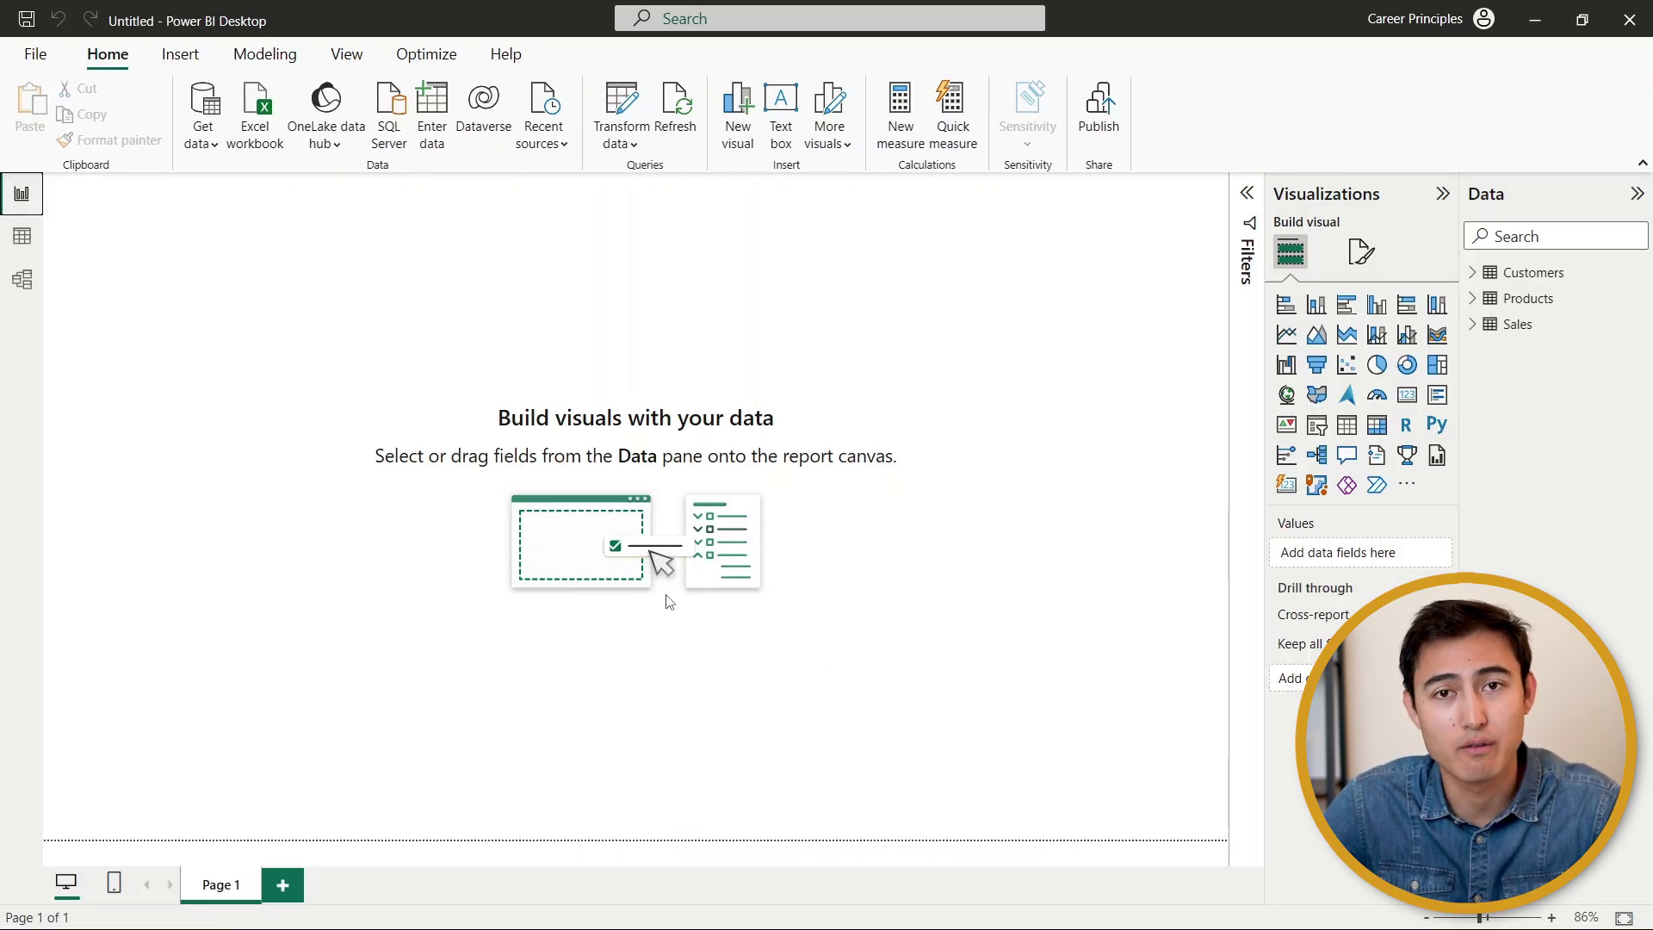
Browse the loaded Products and Sales tables in Table view.
left_click(22, 237)
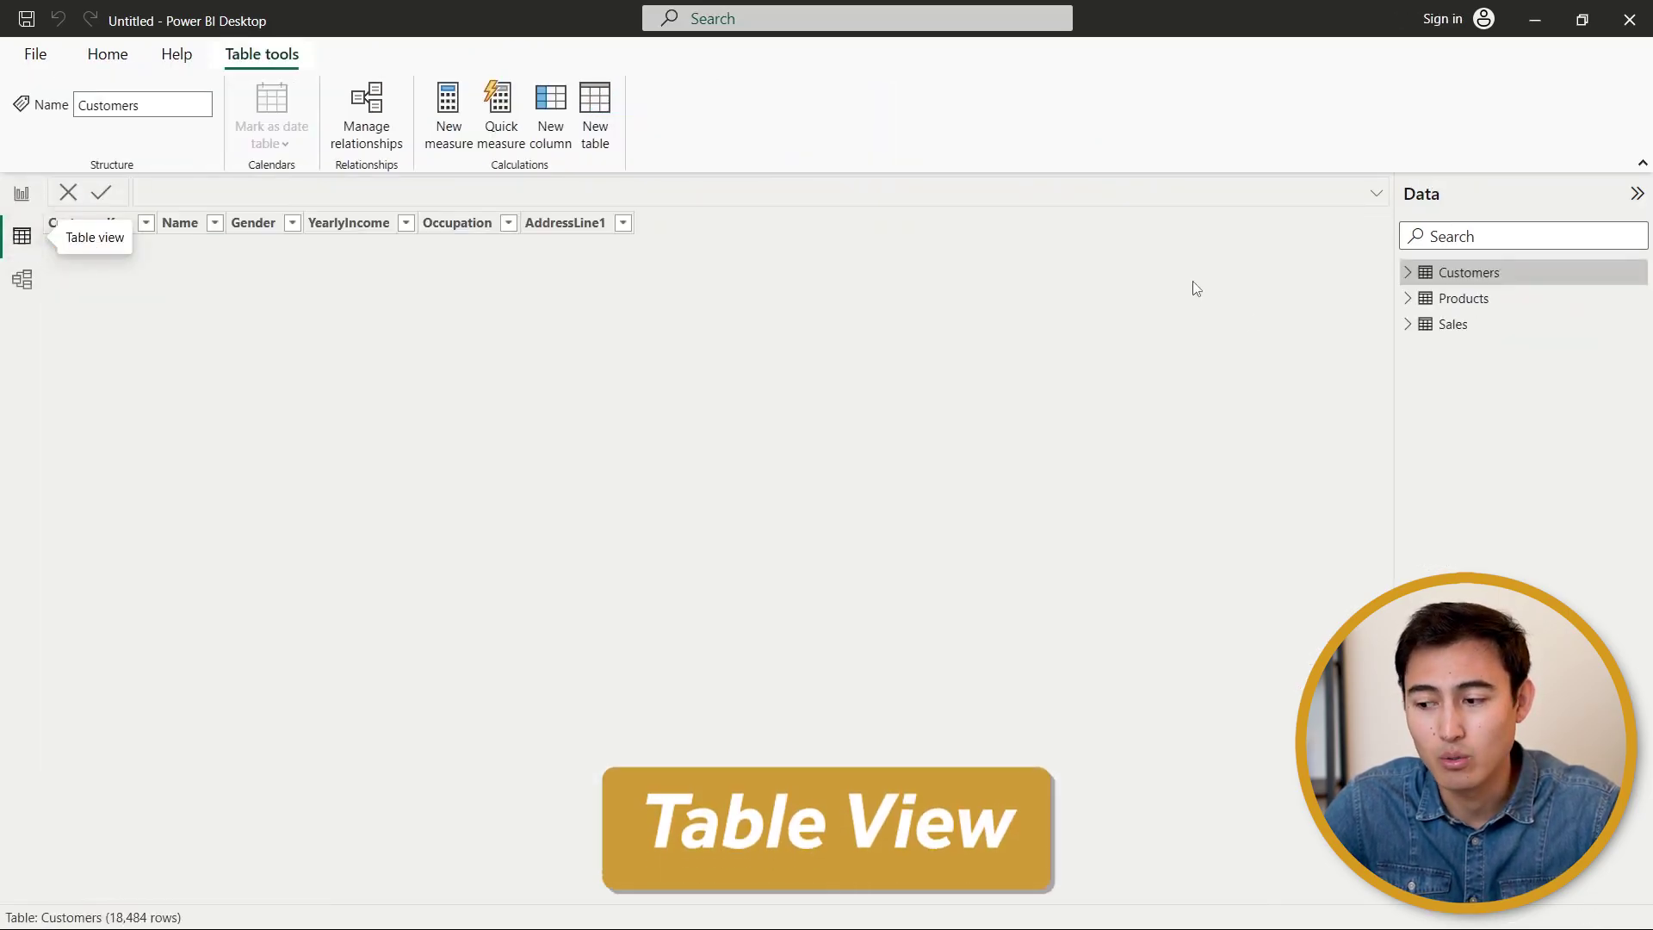
left_click(1461, 299)
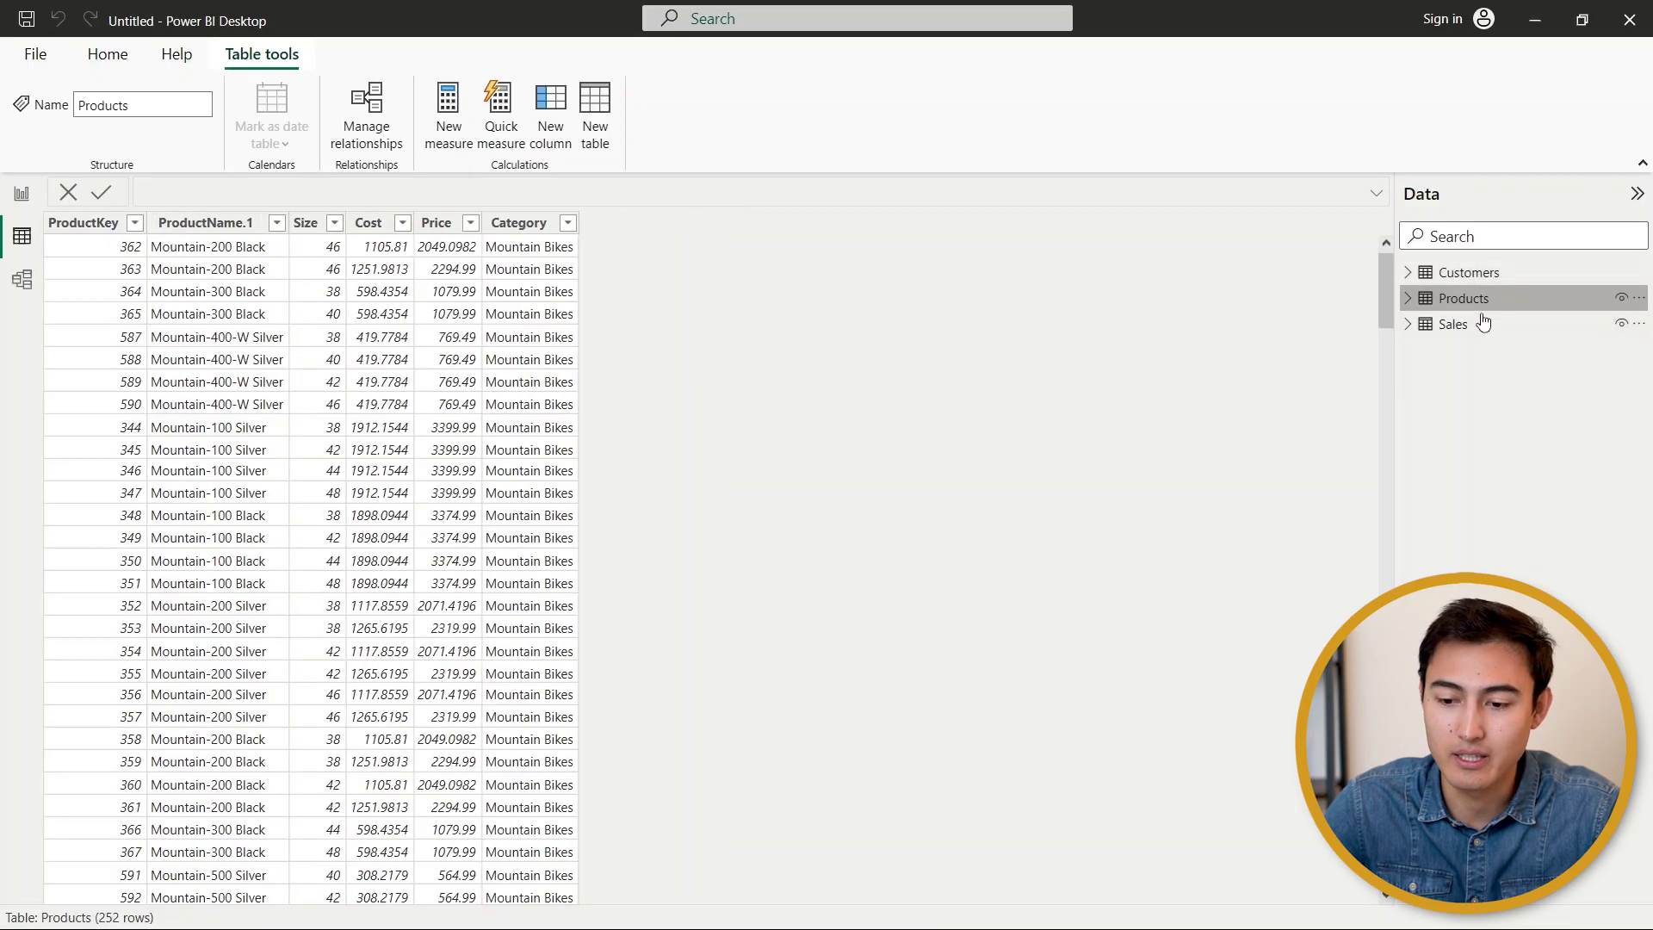
left_click(1481, 323)
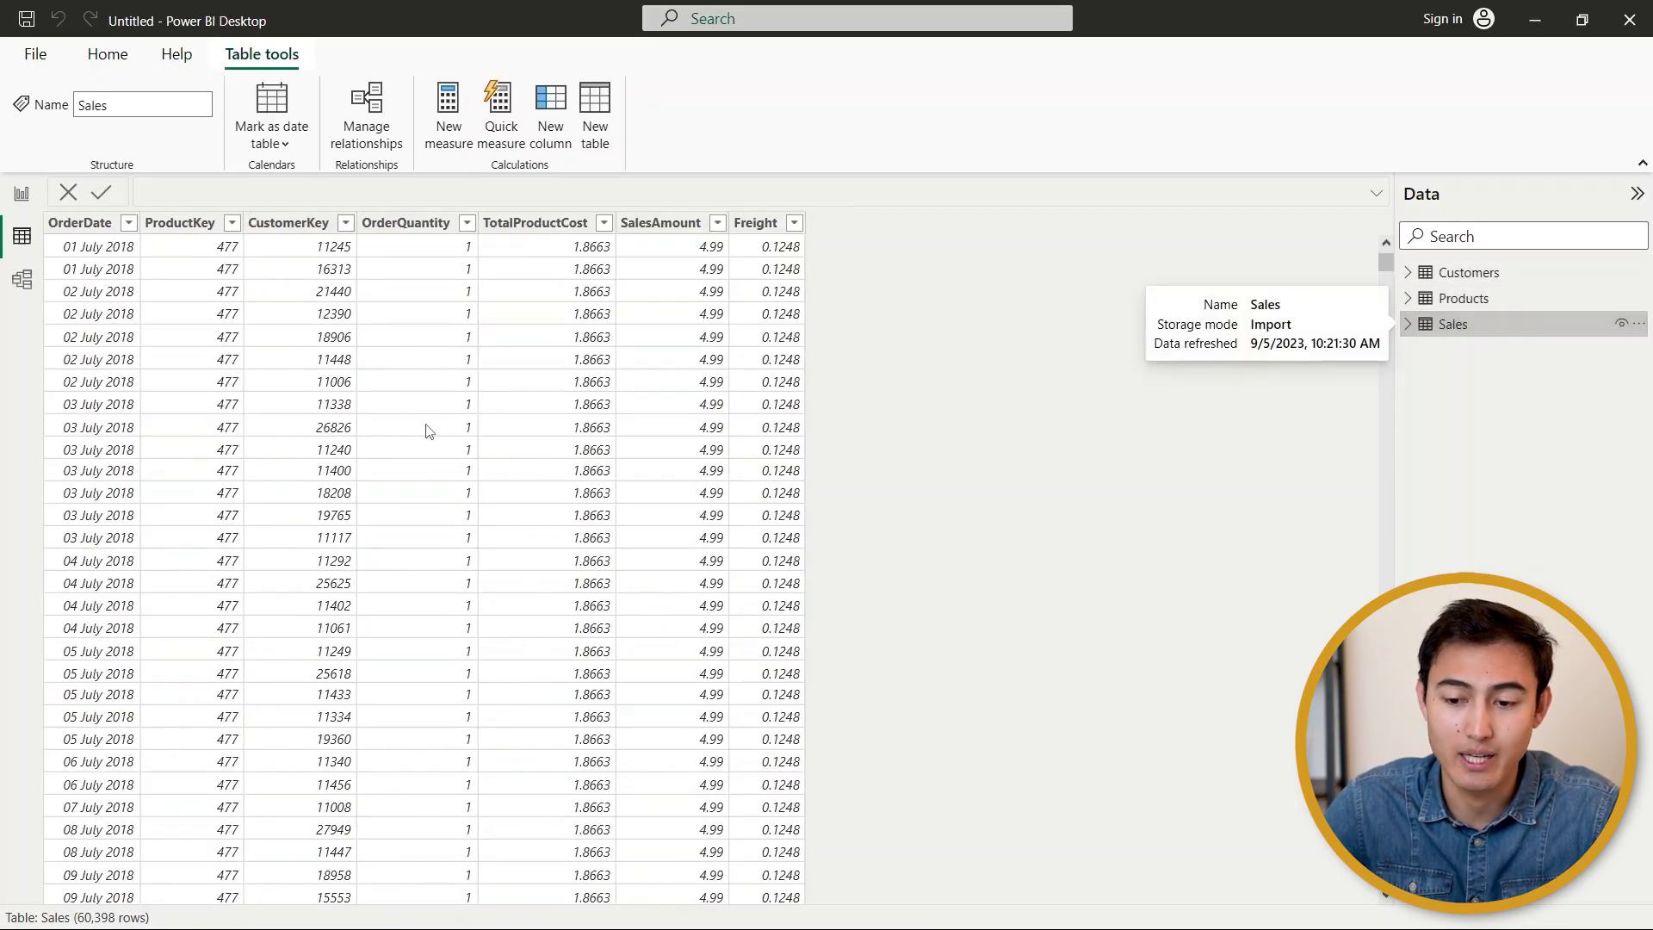
Link Products to Sales on ProductKey in Model view, then return to the report.
left_click(26, 295)
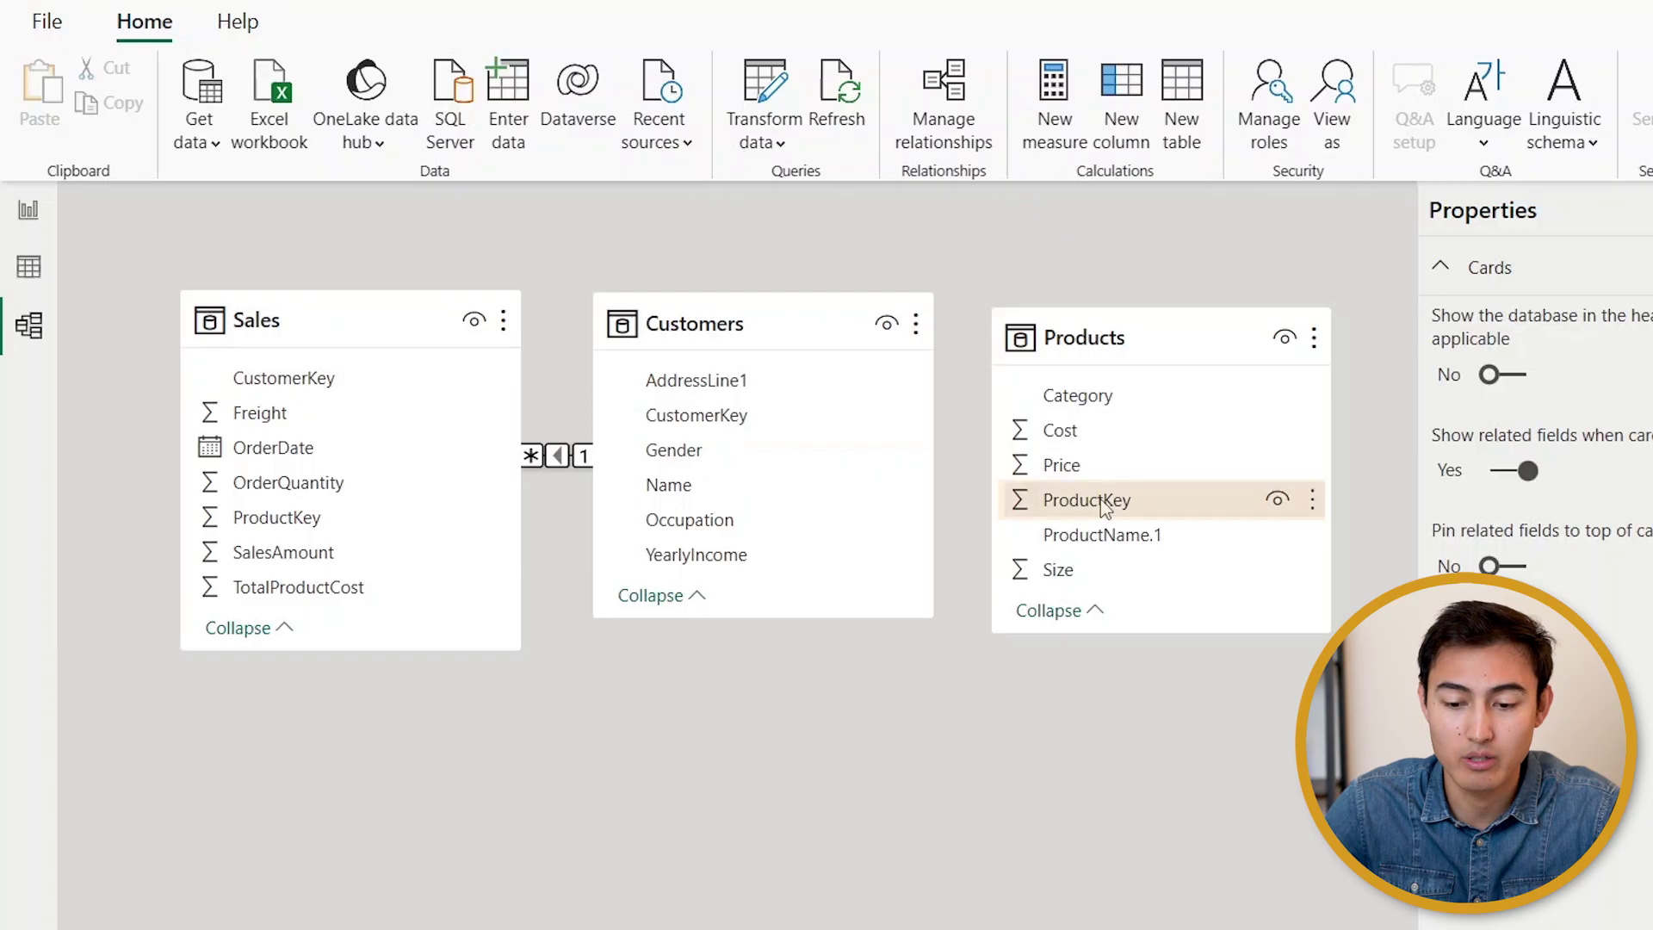
left_click_drag(1104, 508, 331, 520)
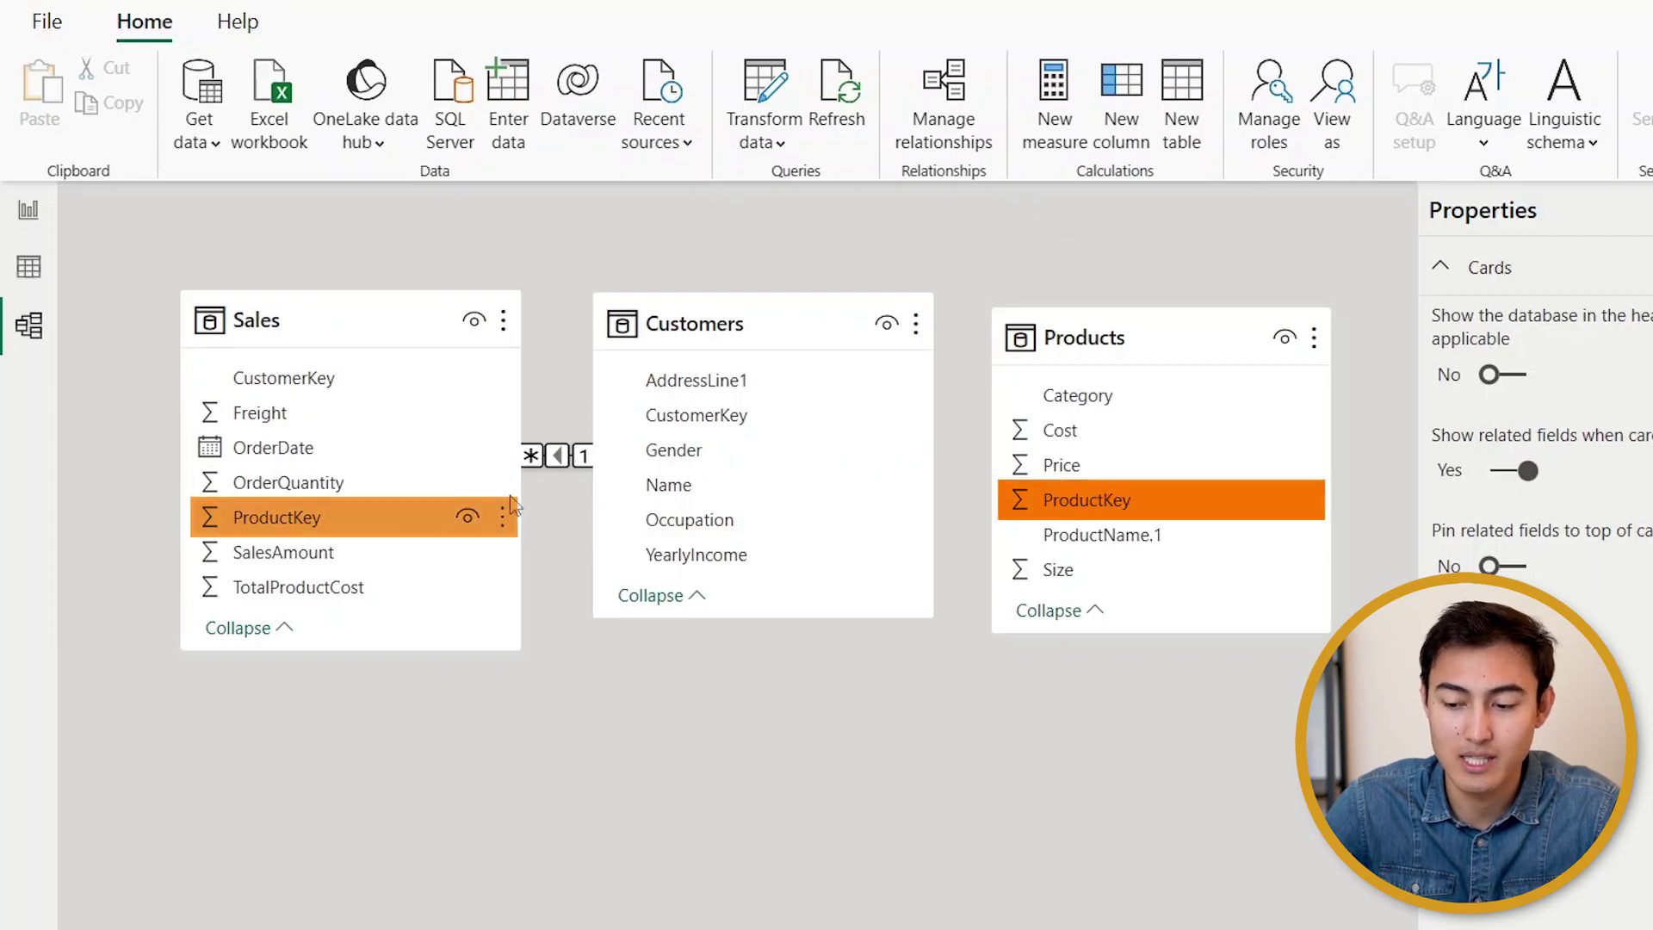
left_click_drag(1066, 508, 314, 531)
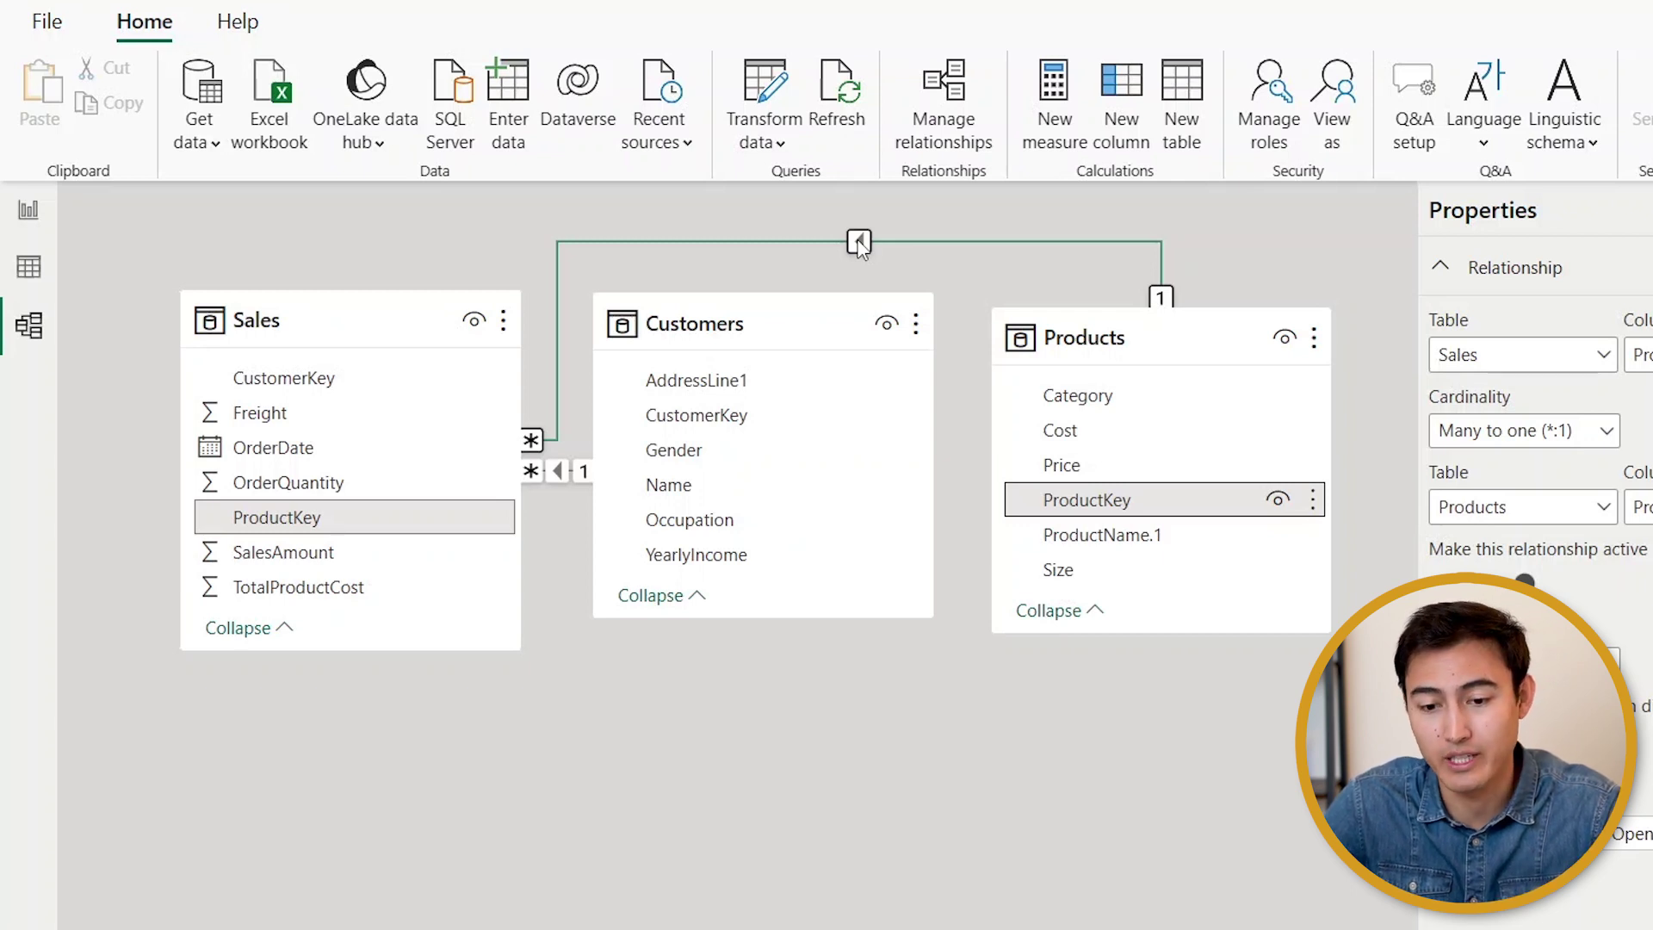
left_click(23, 217)
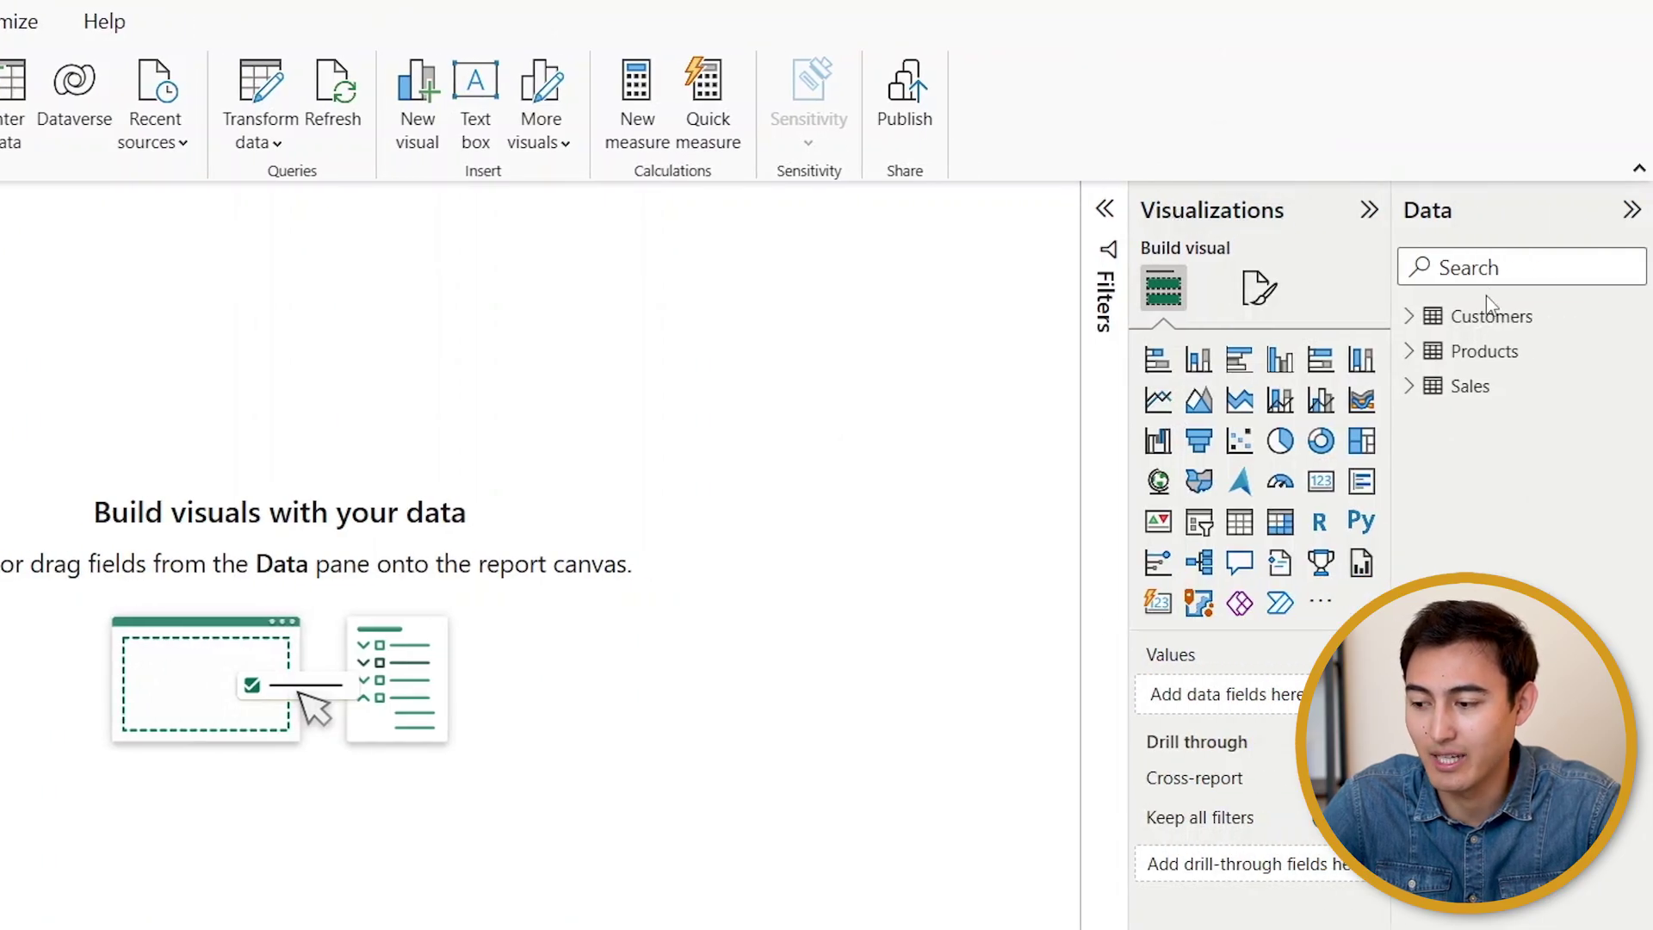
Add a stacked column chart, centre and enlarge it, and expand the Sales fields.
left_click(1198, 369)
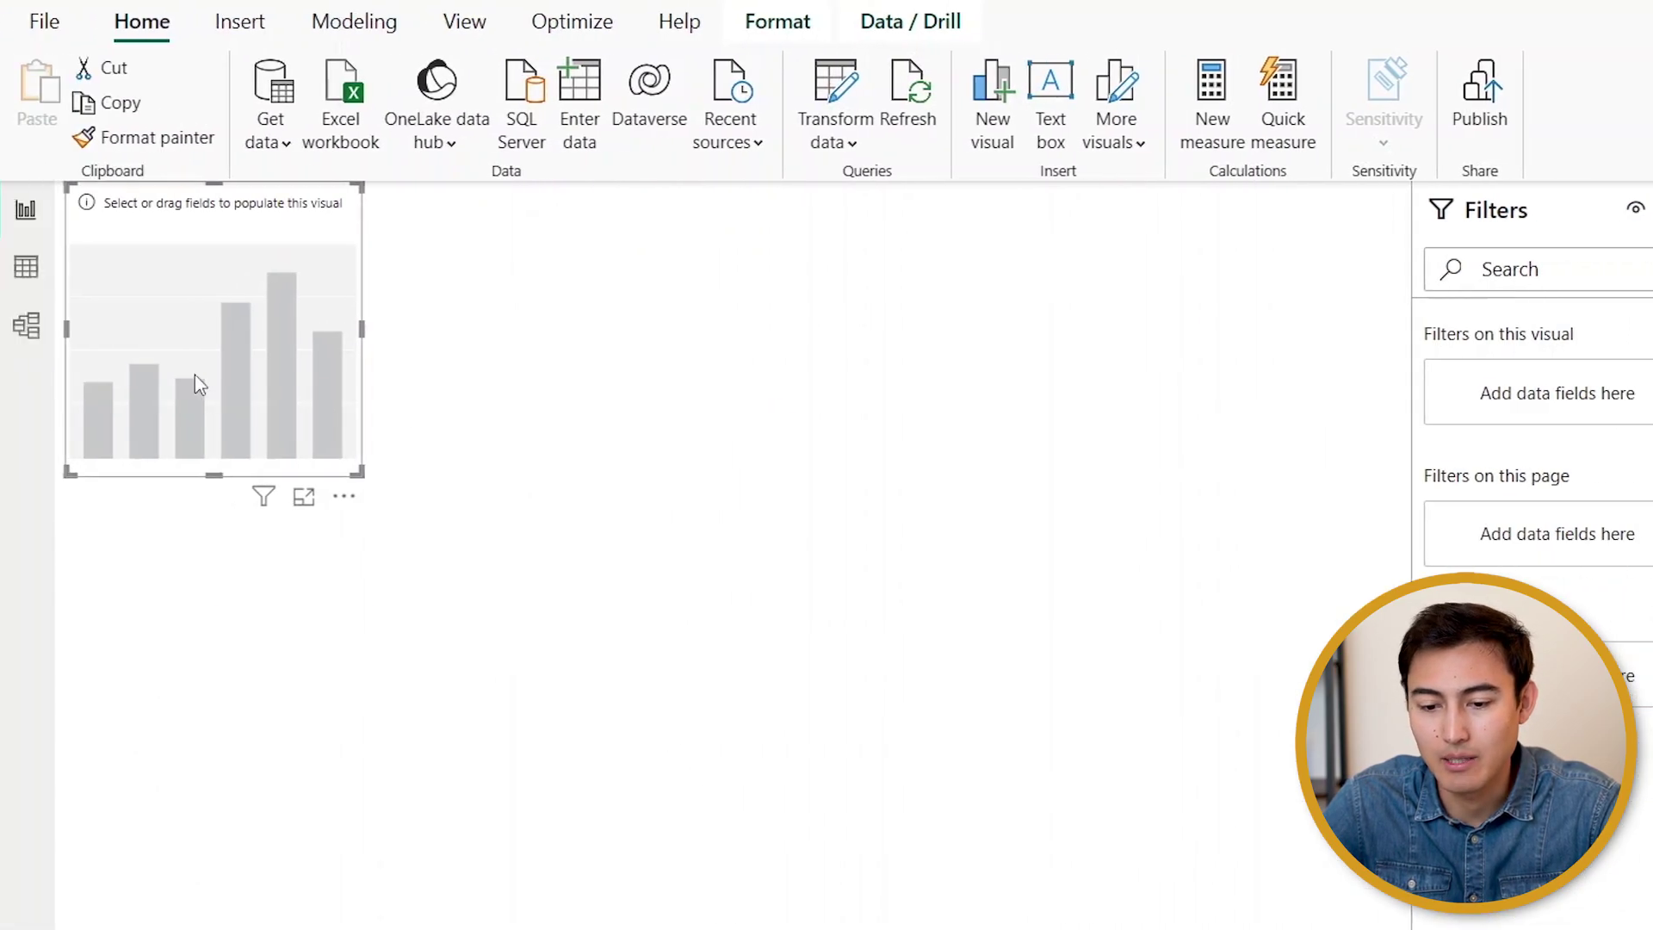
left_click_drag(195, 374, 850, 498)
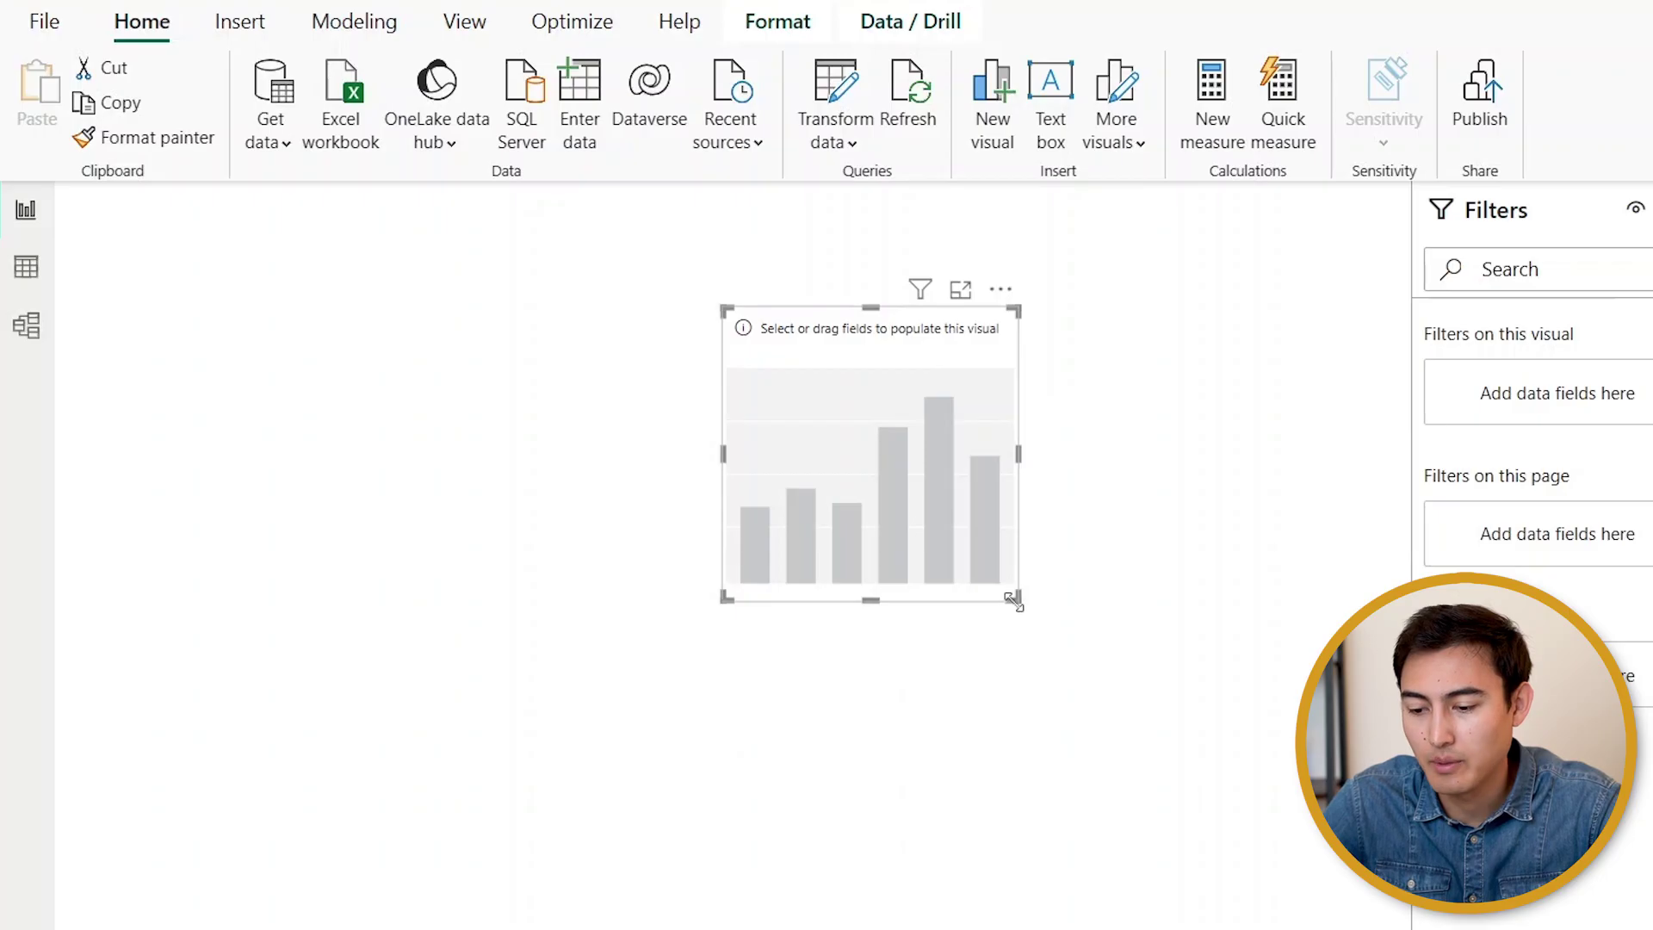
left_click_drag(1013, 600, 1278, 706)
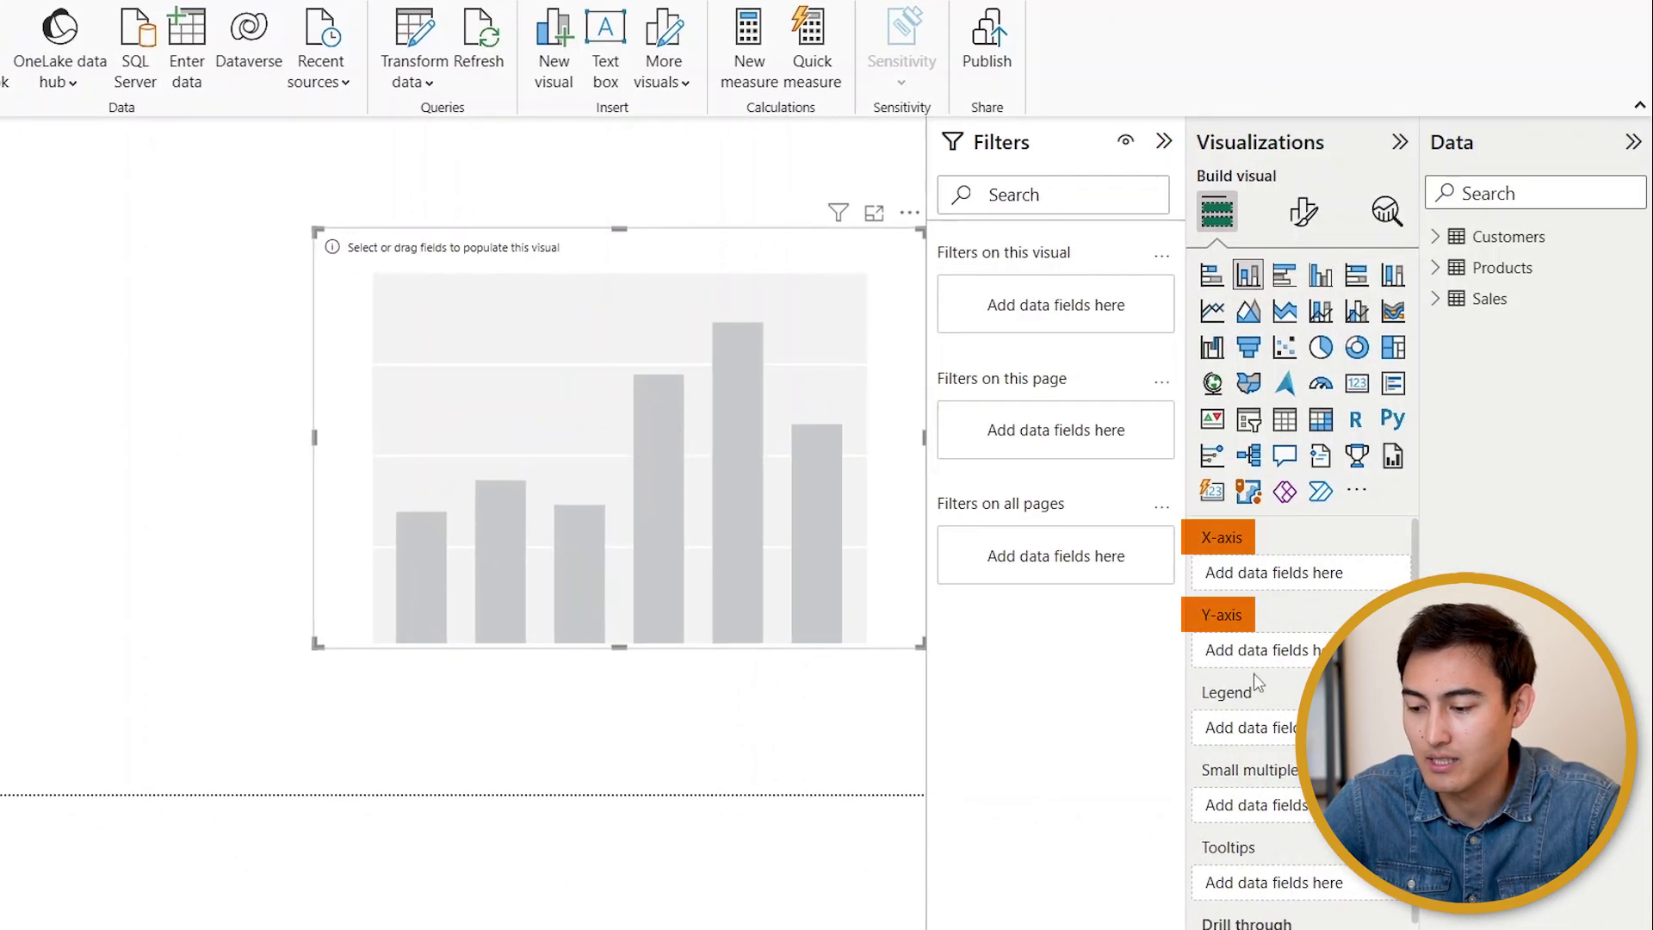
left_click(1437, 303)
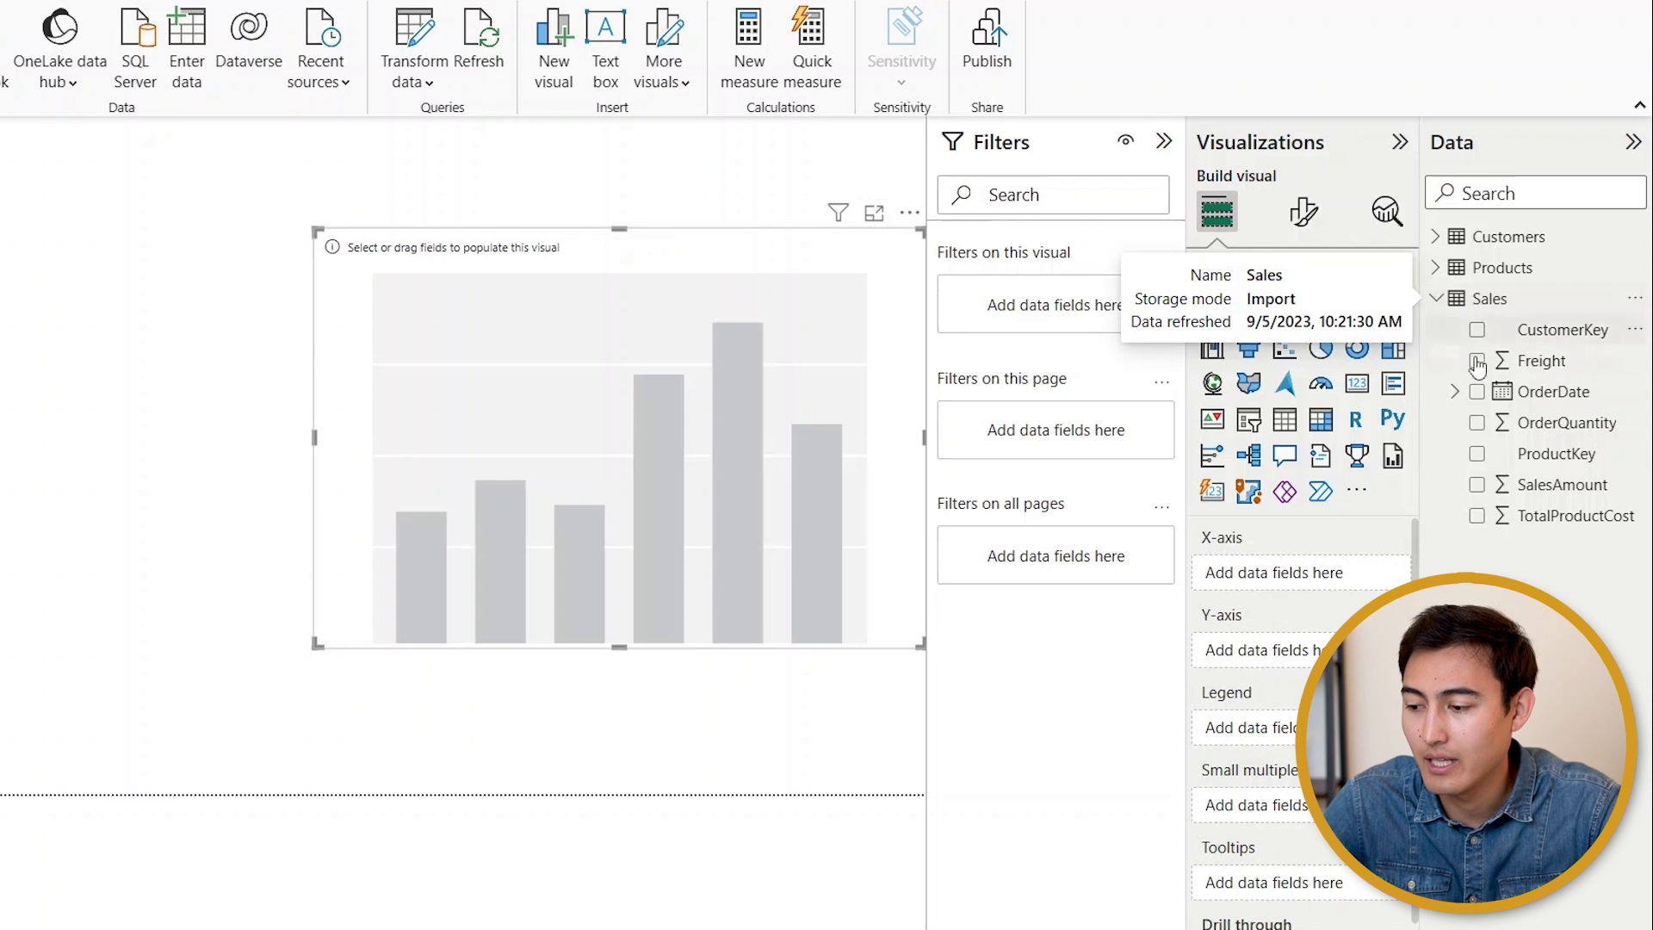
Chart Sum of SalesAmount by OrderDate year and collapse the Filters pane.
left_click(1476, 394)
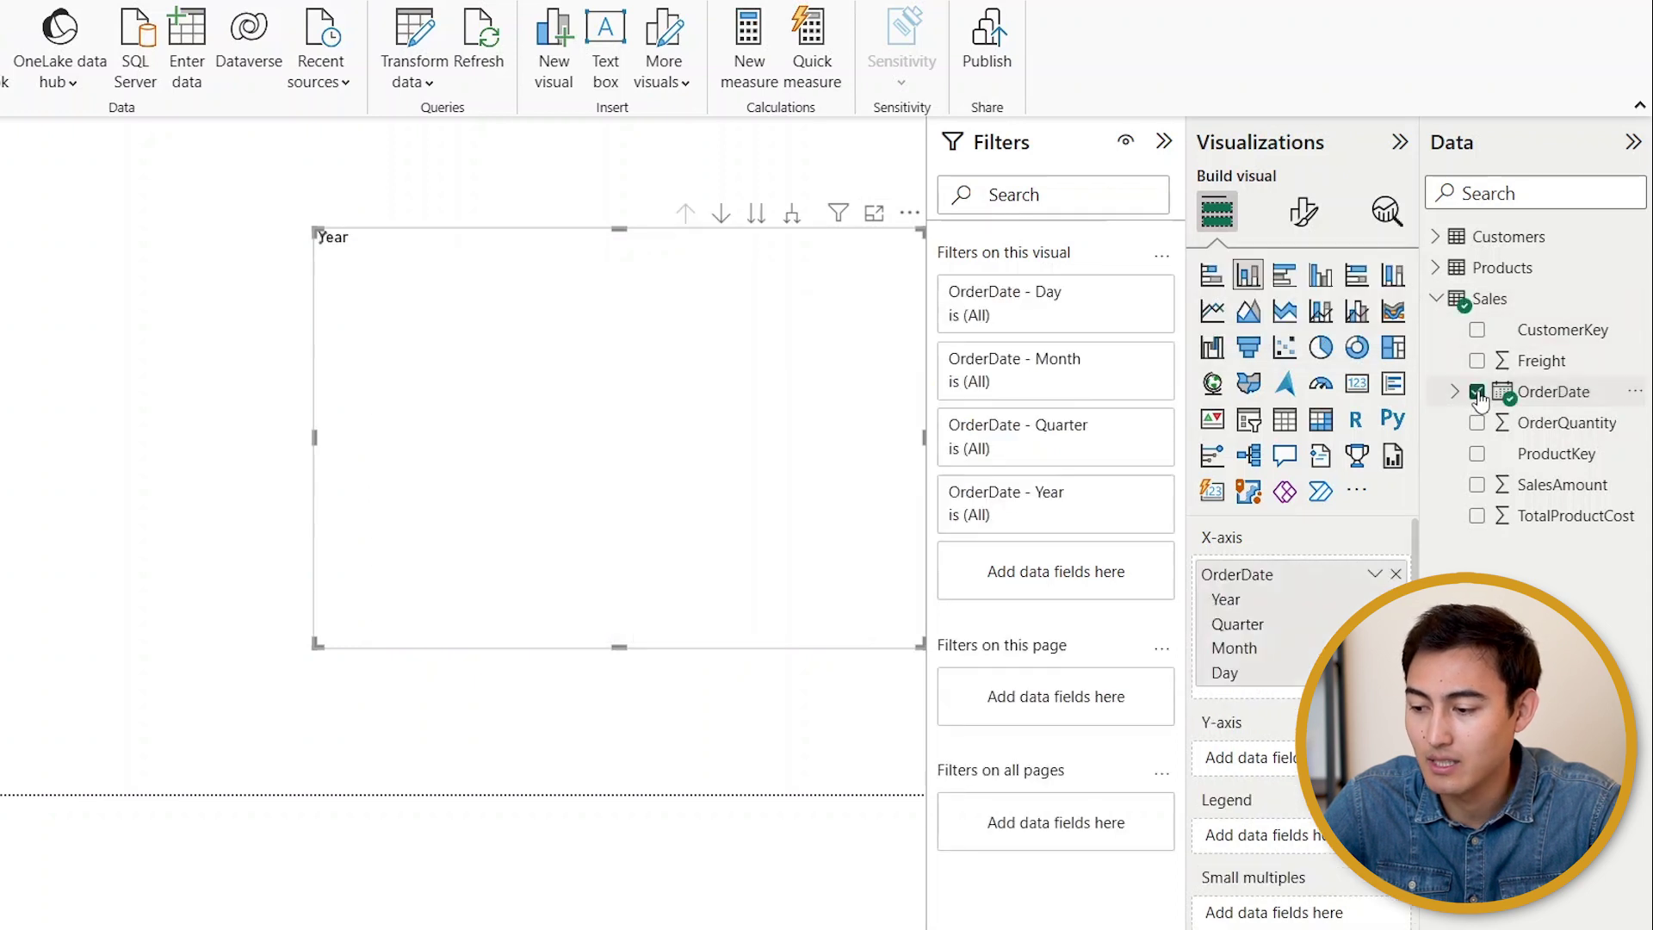
left_click(1476, 488)
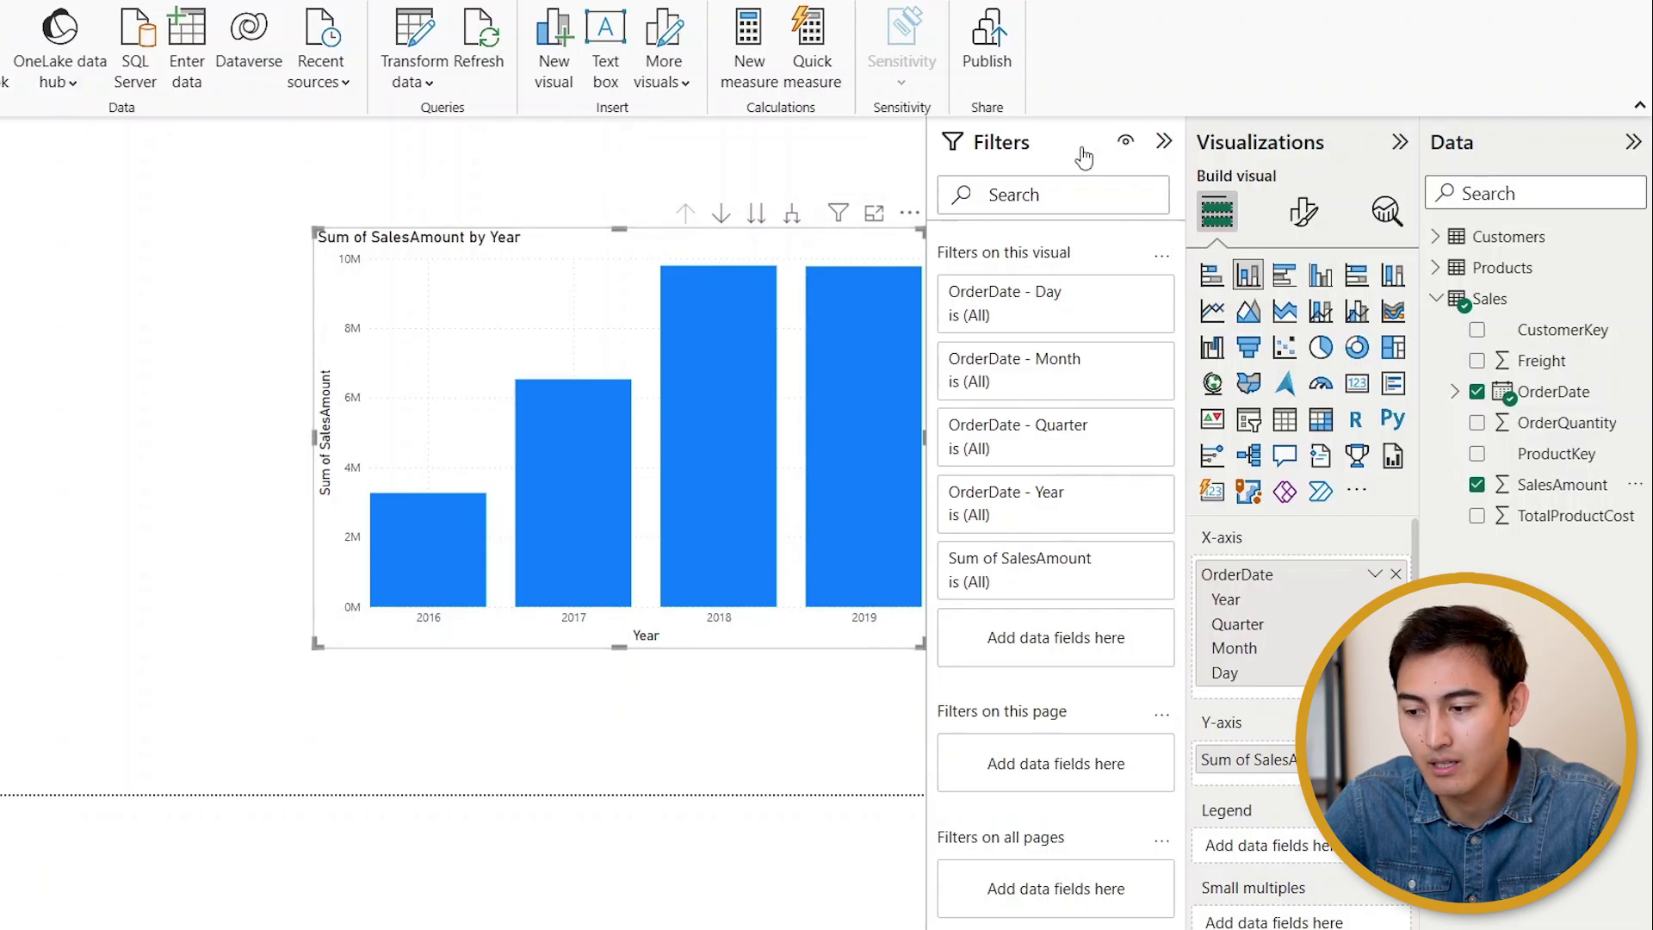
left_click(1164, 142)
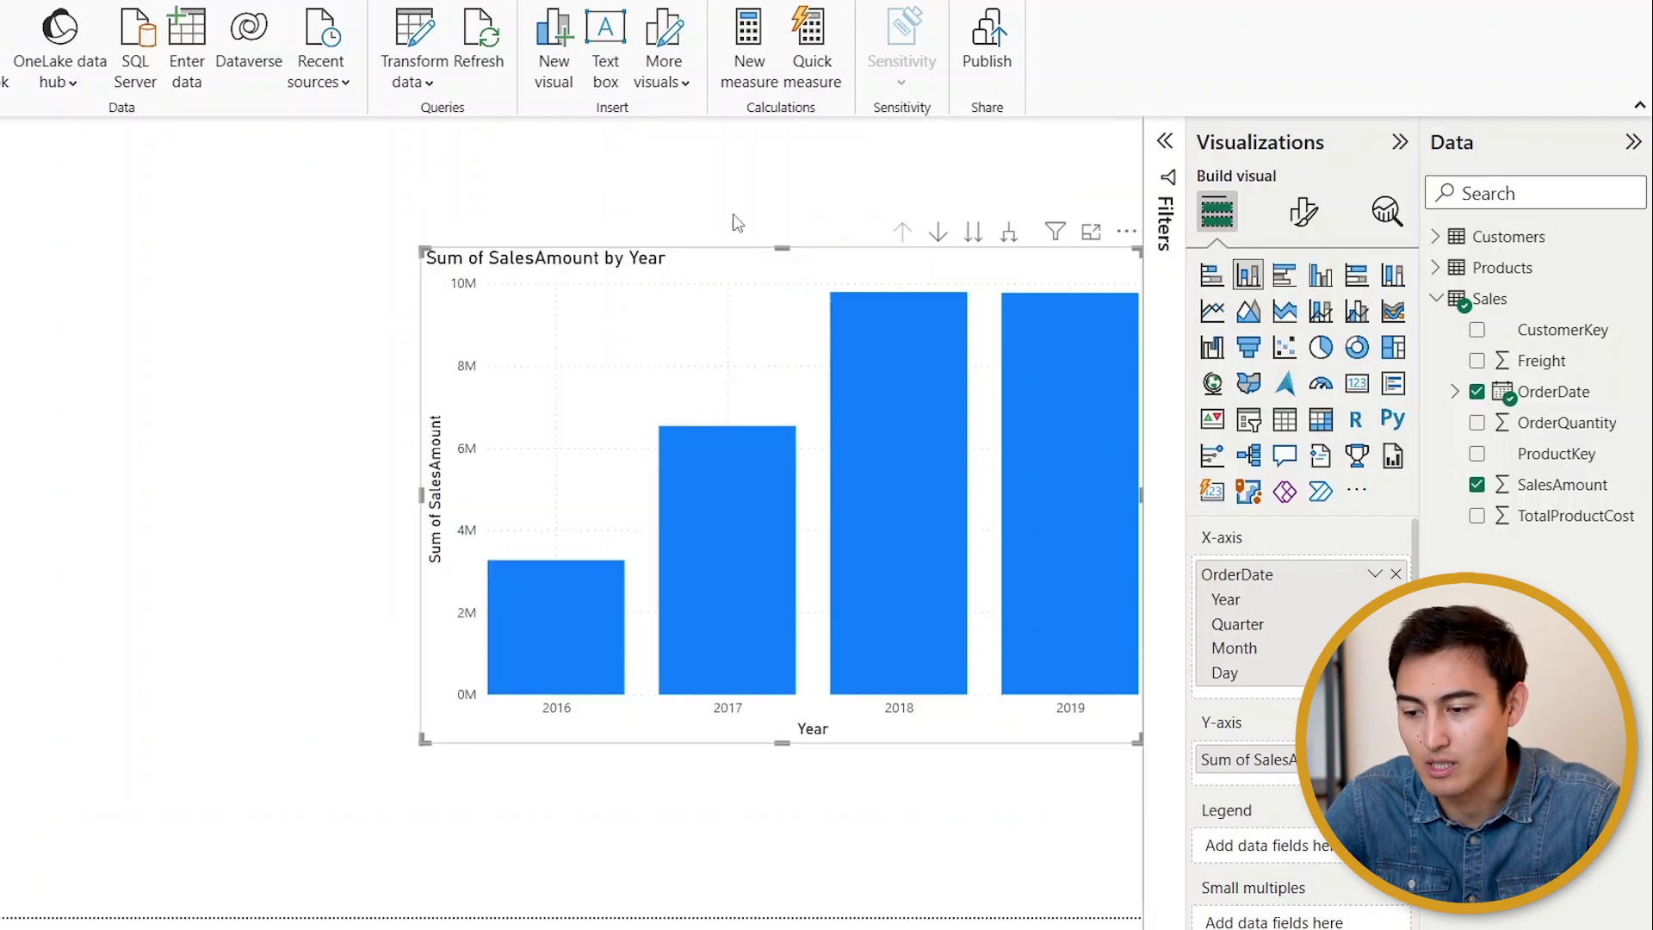
left_click(973, 232)
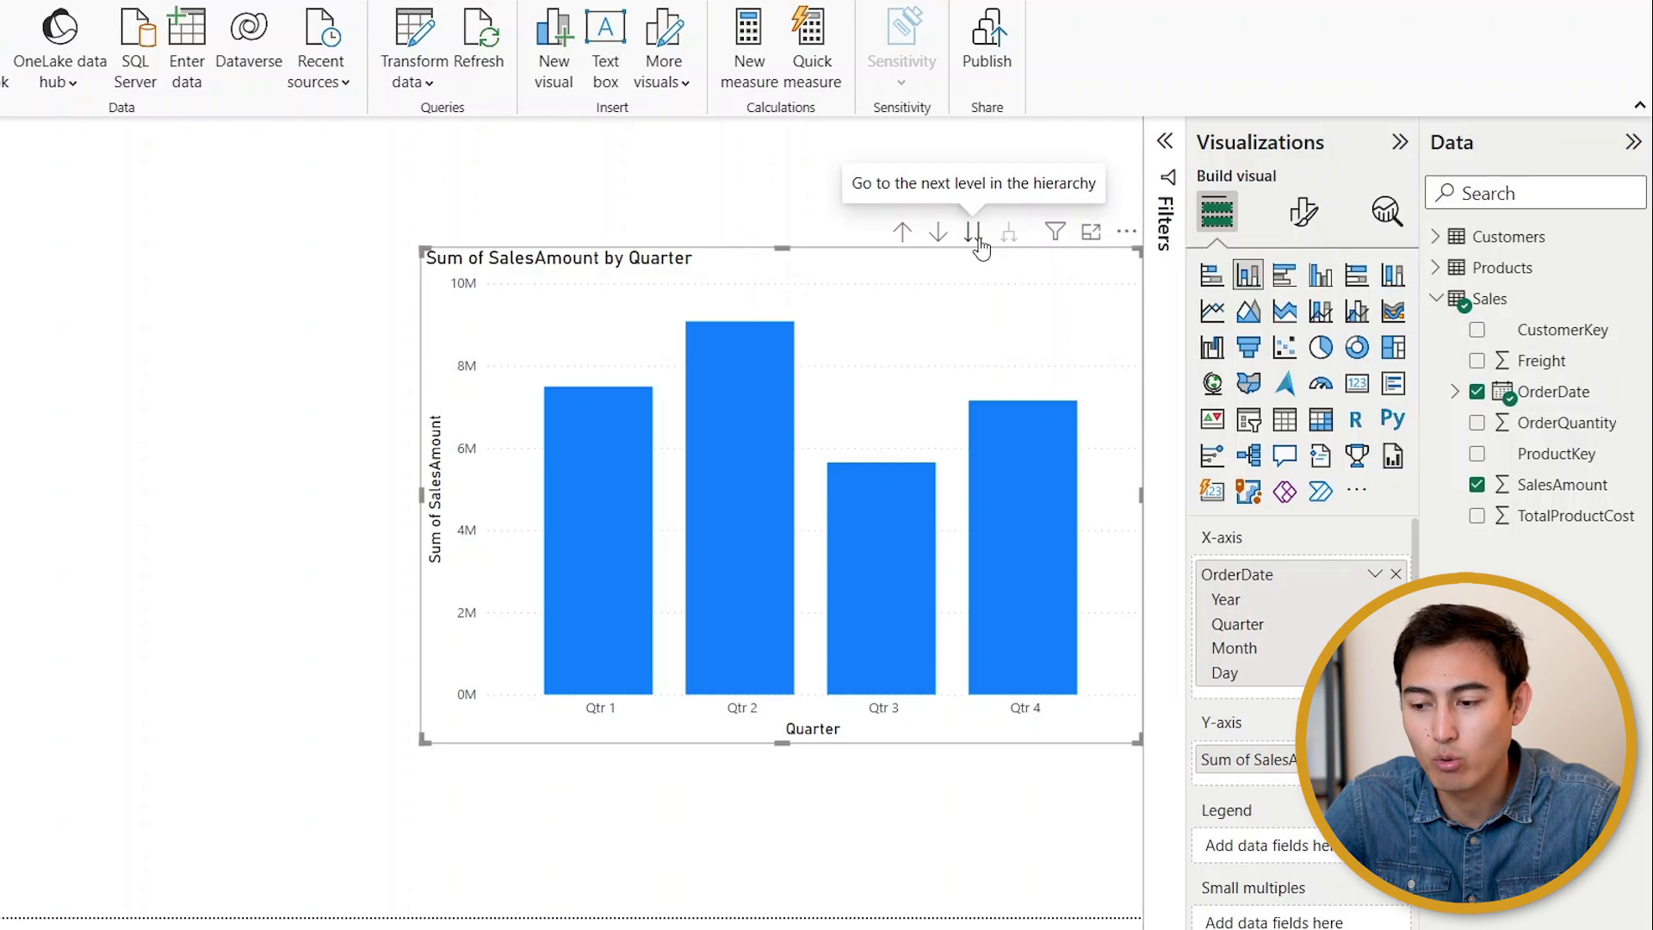
left_click(974, 233)
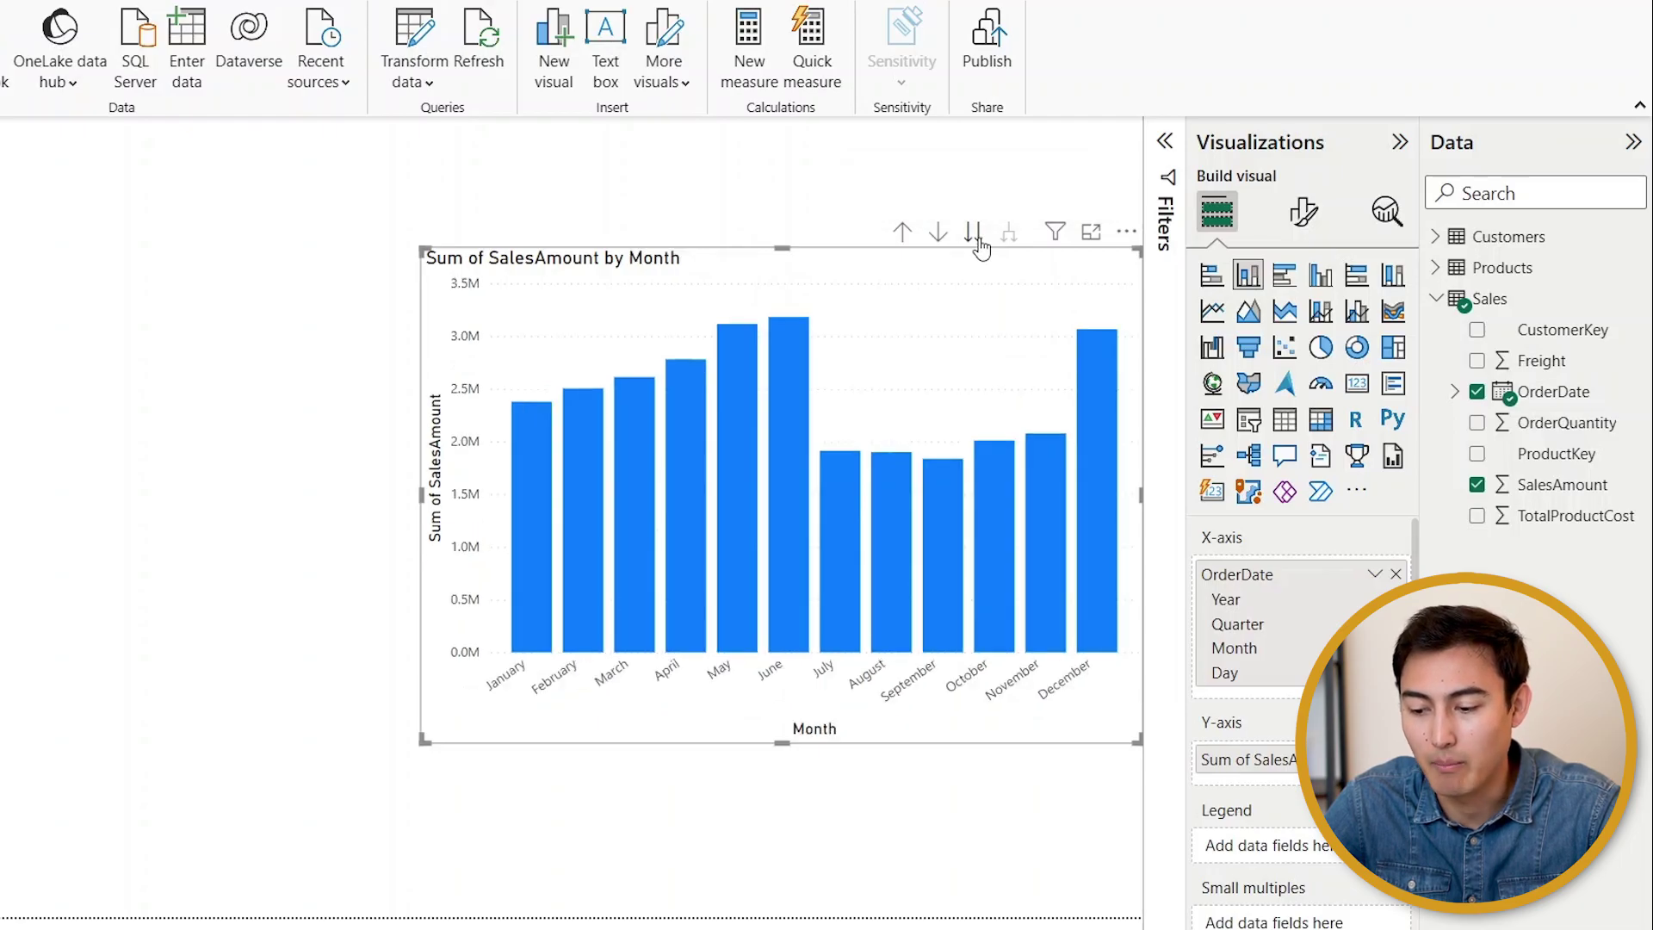
left_click(976, 241)
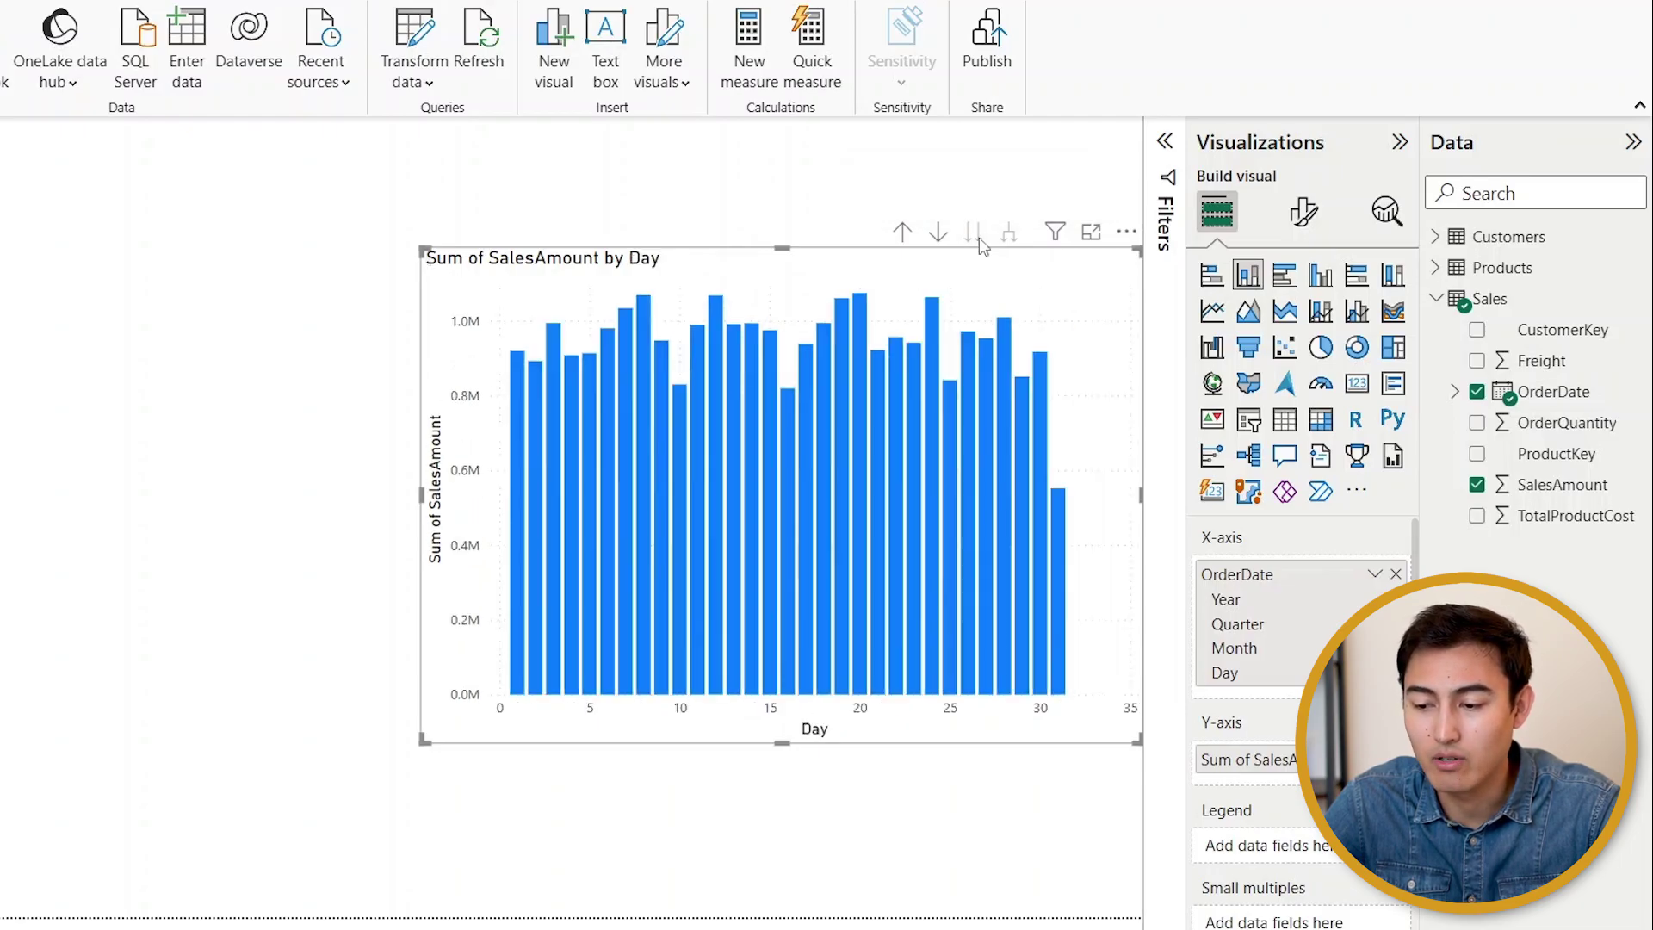
left_click(901, 234)
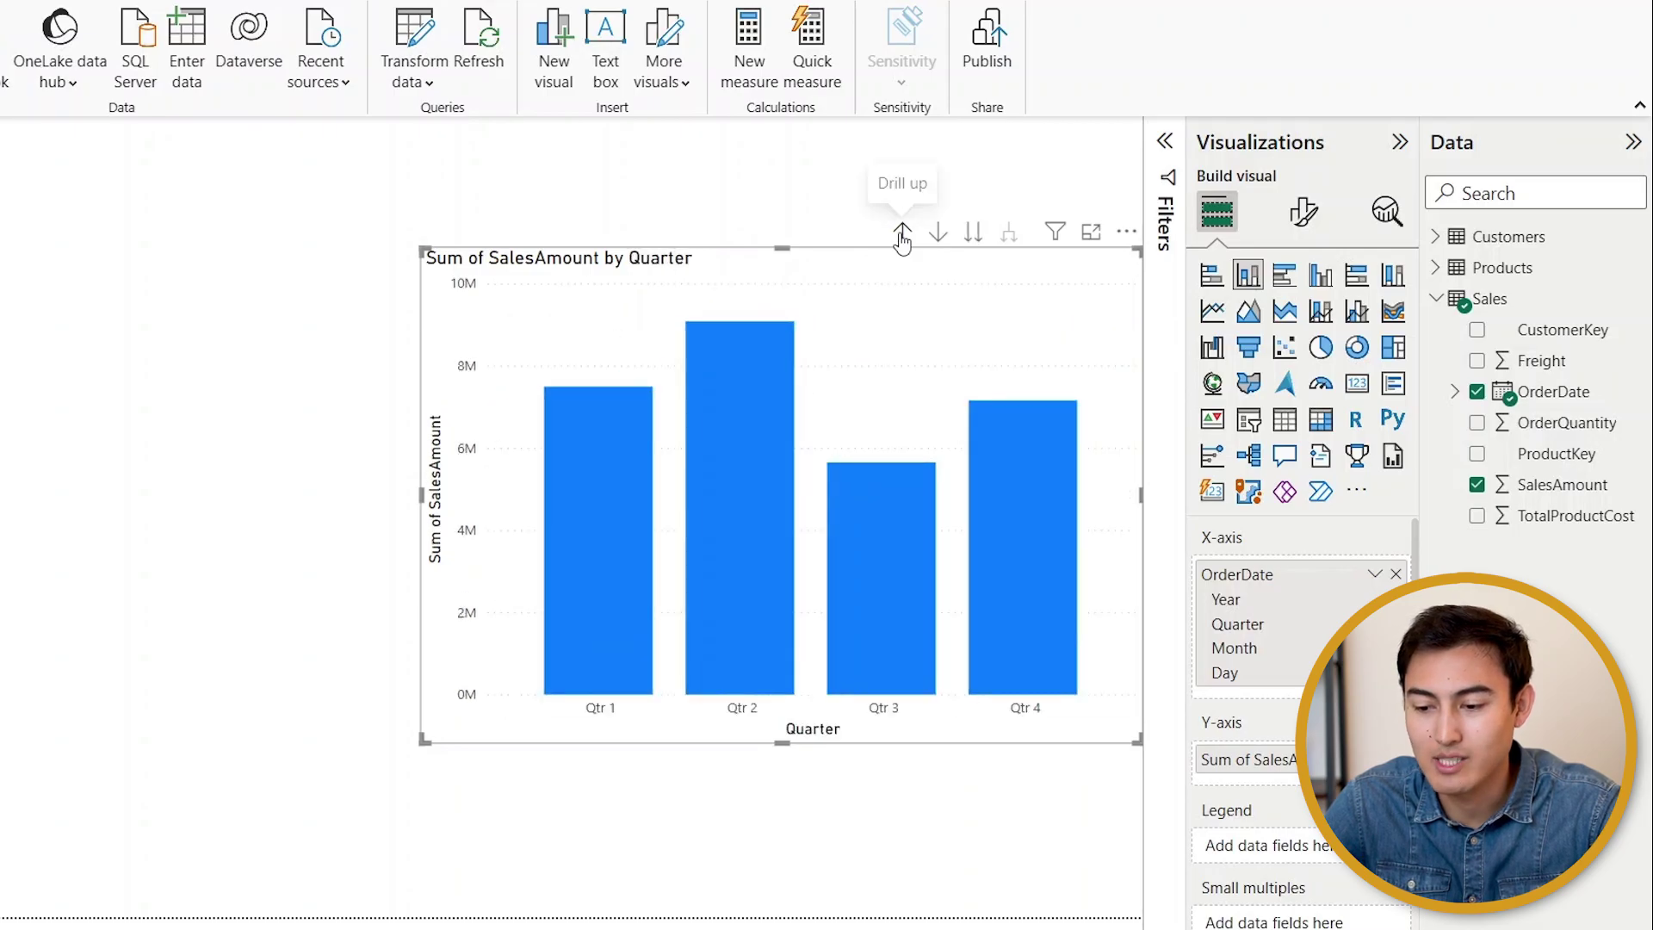
left_click(901, 237)
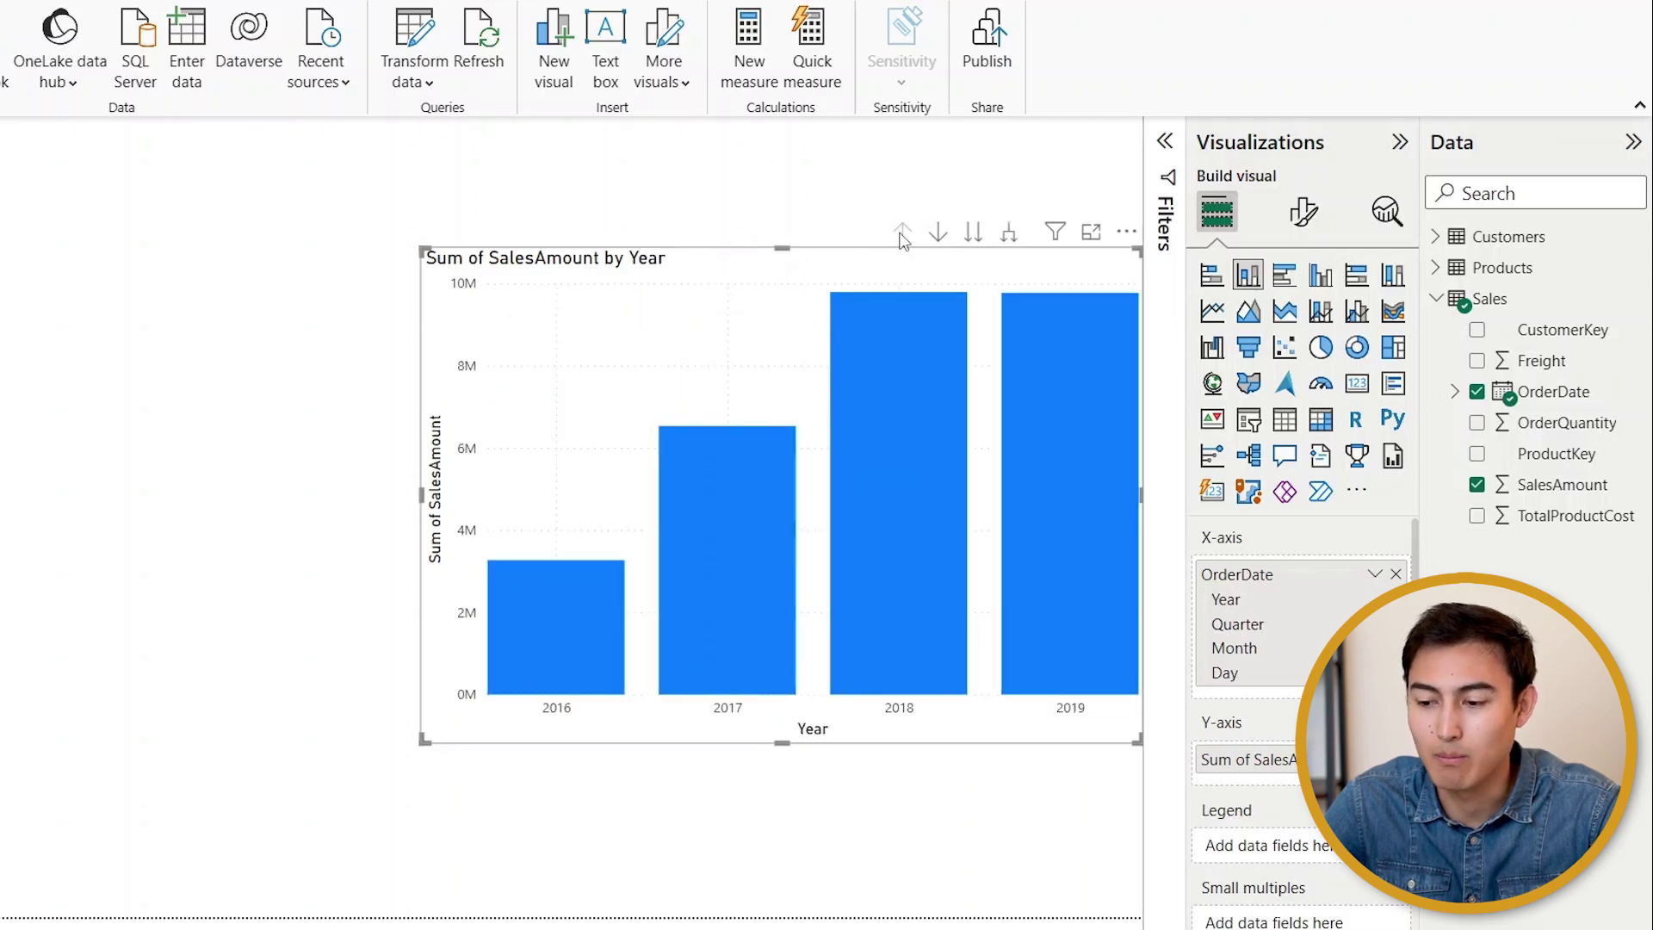
Change the yearly Sum of SalesAmount visual to a line chart and right-click its 2018 point.
left_click(1214, 311)
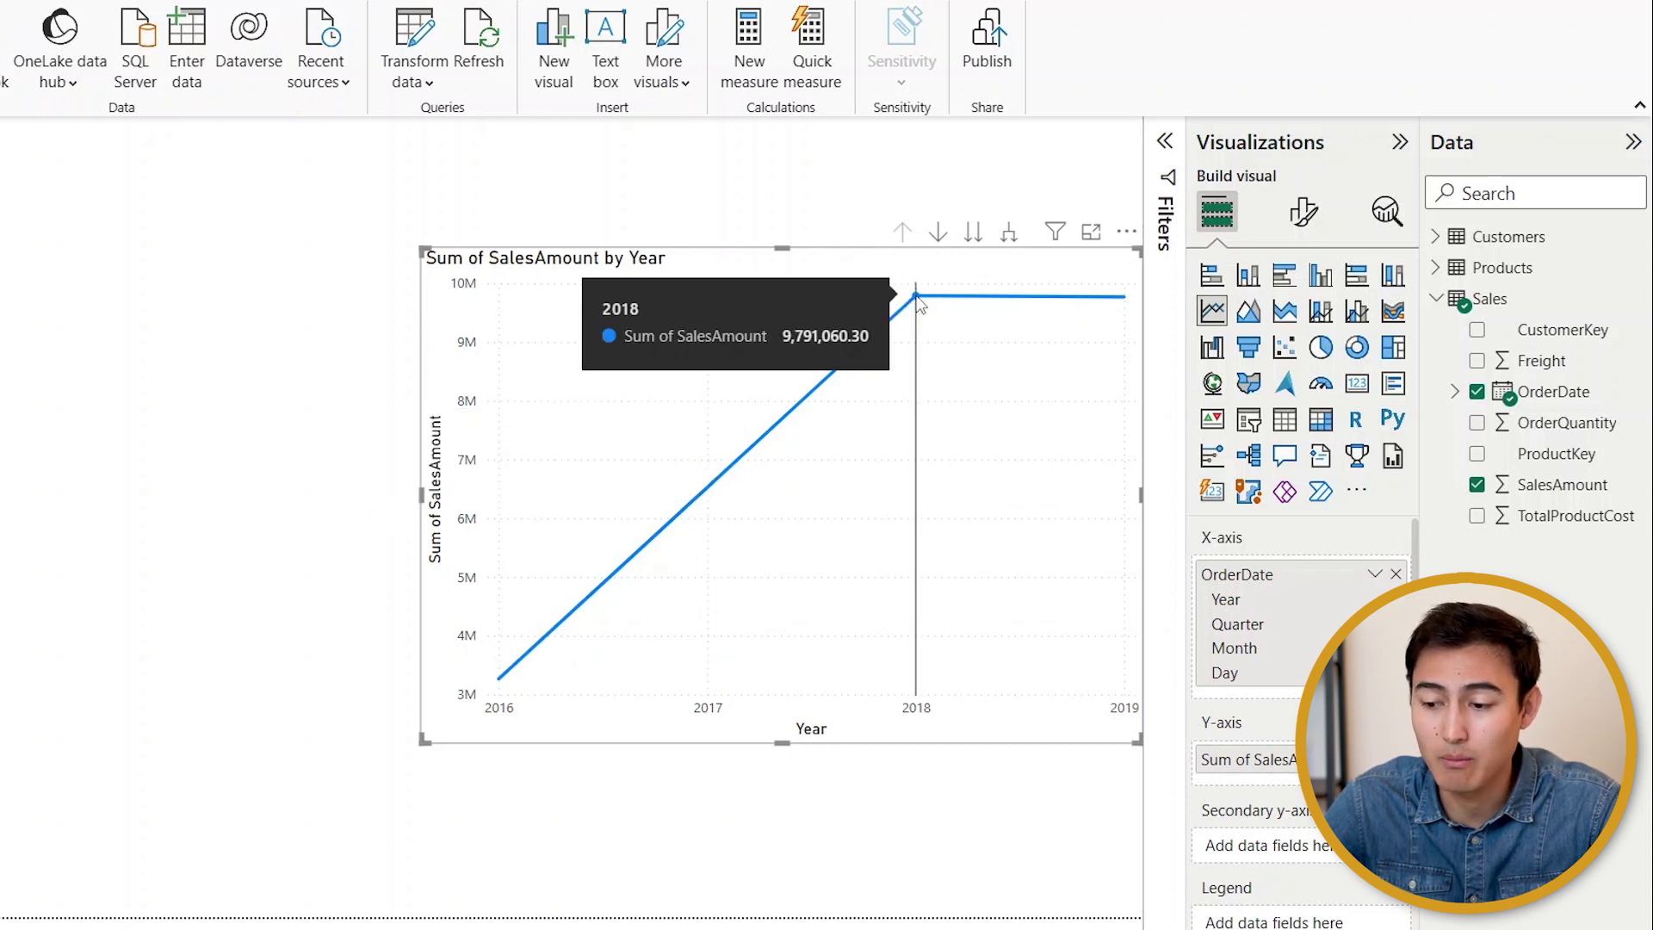
right_click(917, 298)
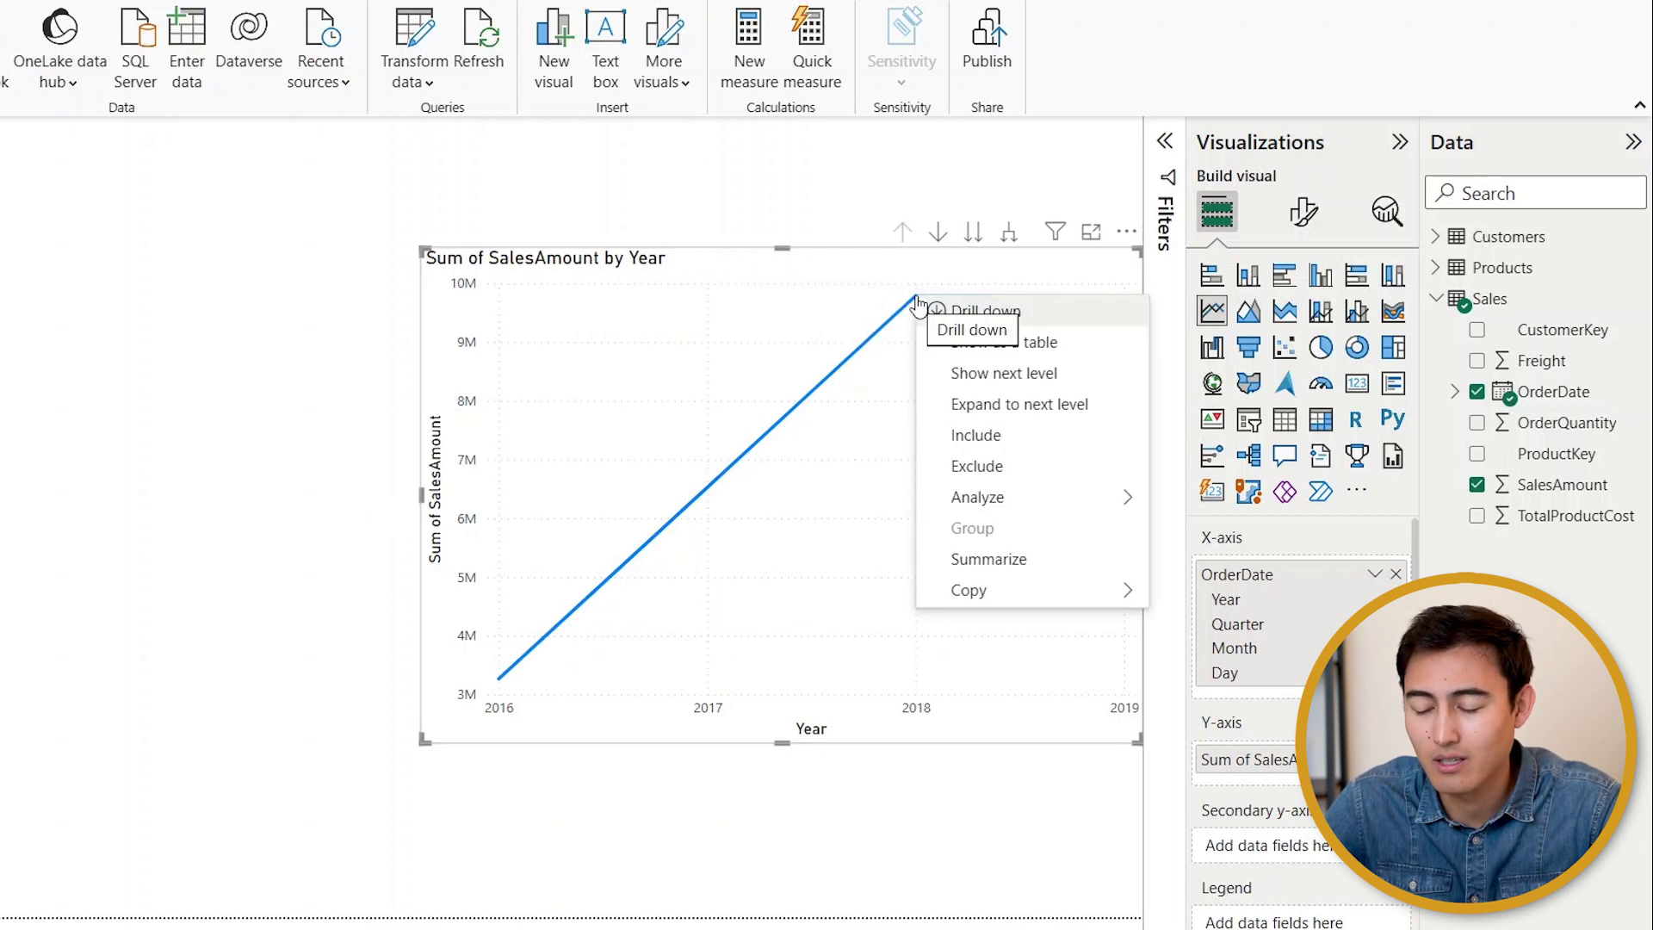
Run Analyze > Explain the increase on the 2018 point to get a Category waterfall.
mouse_move(950, 498)
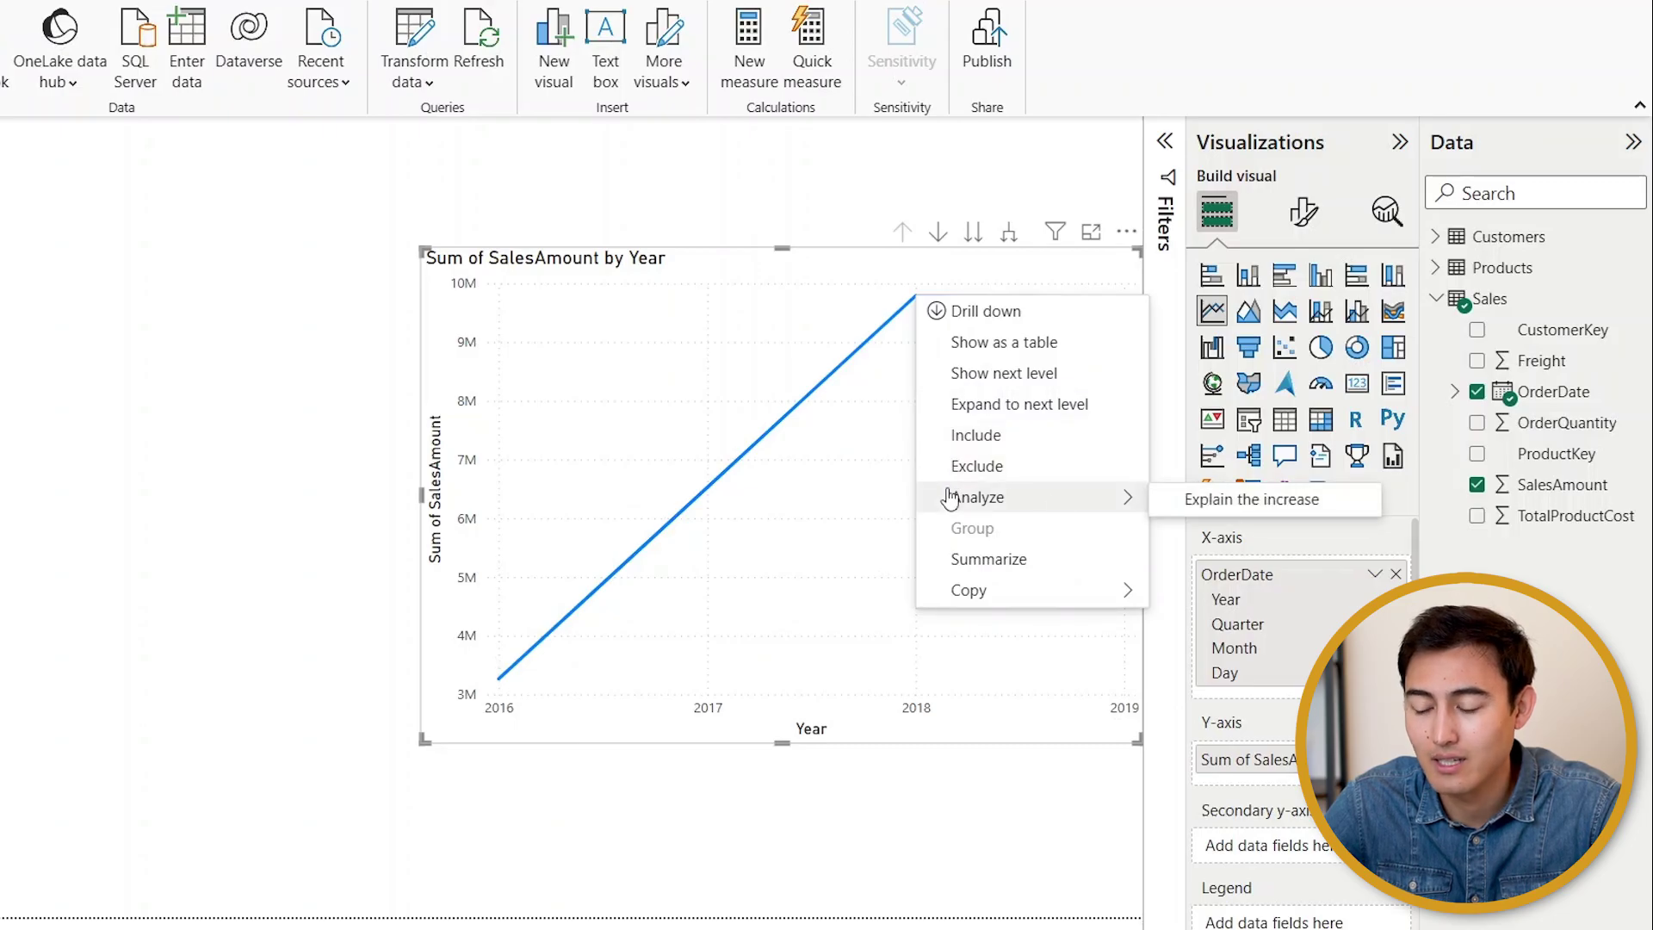
left_click(1210, 500)
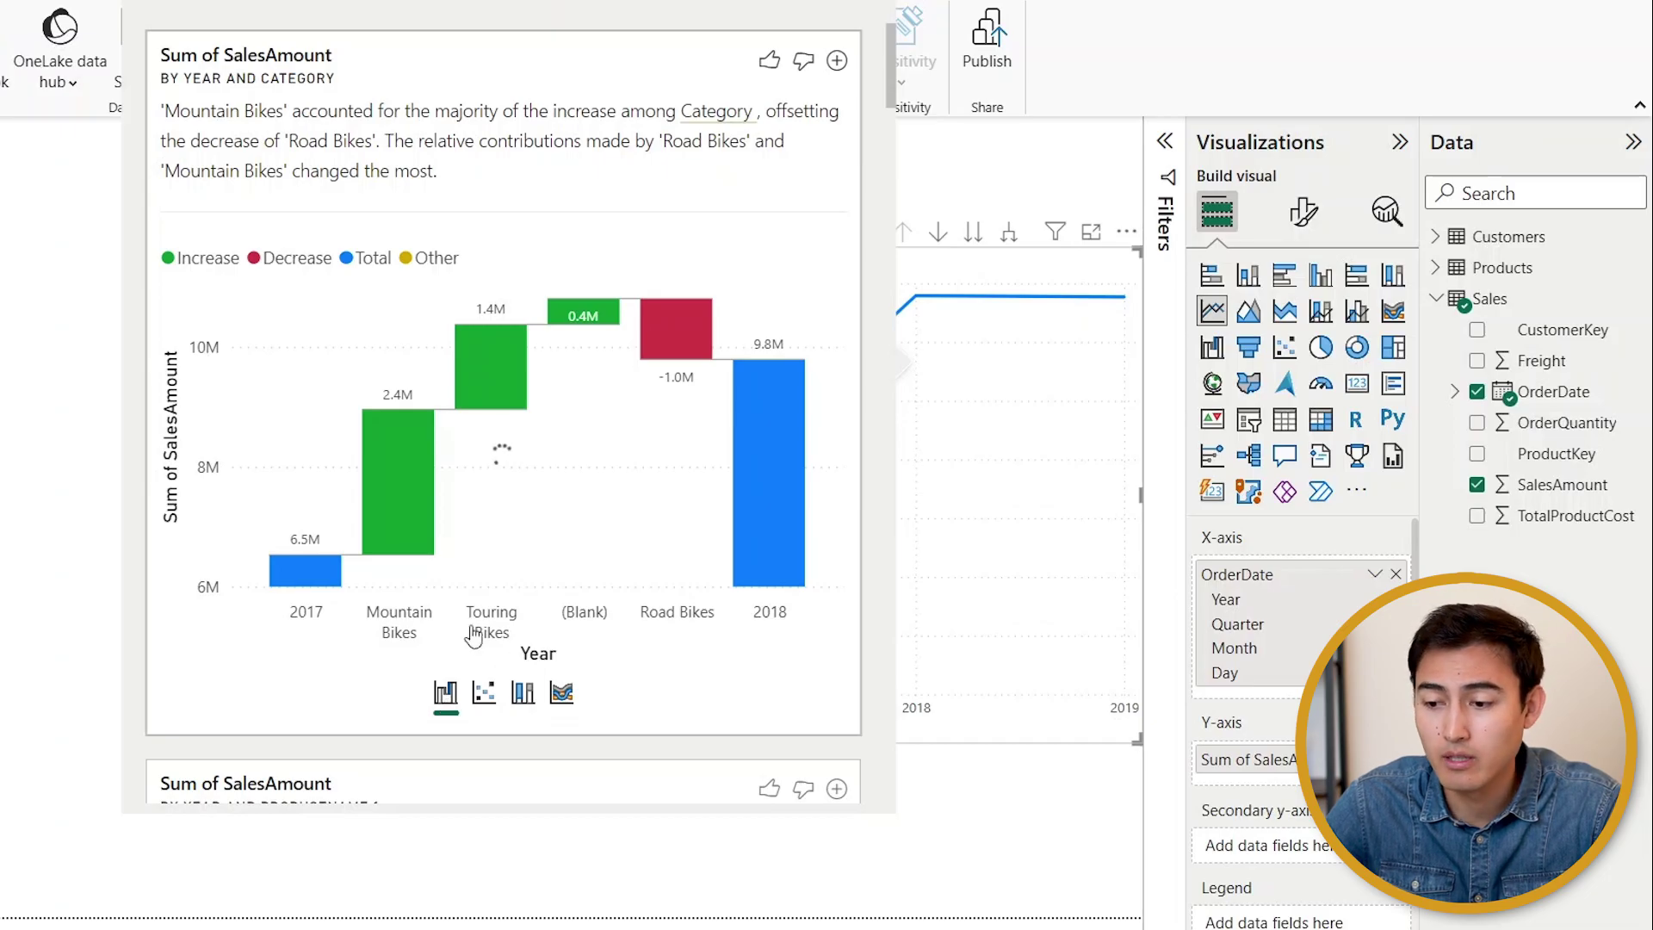
Add the Category waterfall insight as a visual and move it to the page's top-left.
left_click(837, 62)
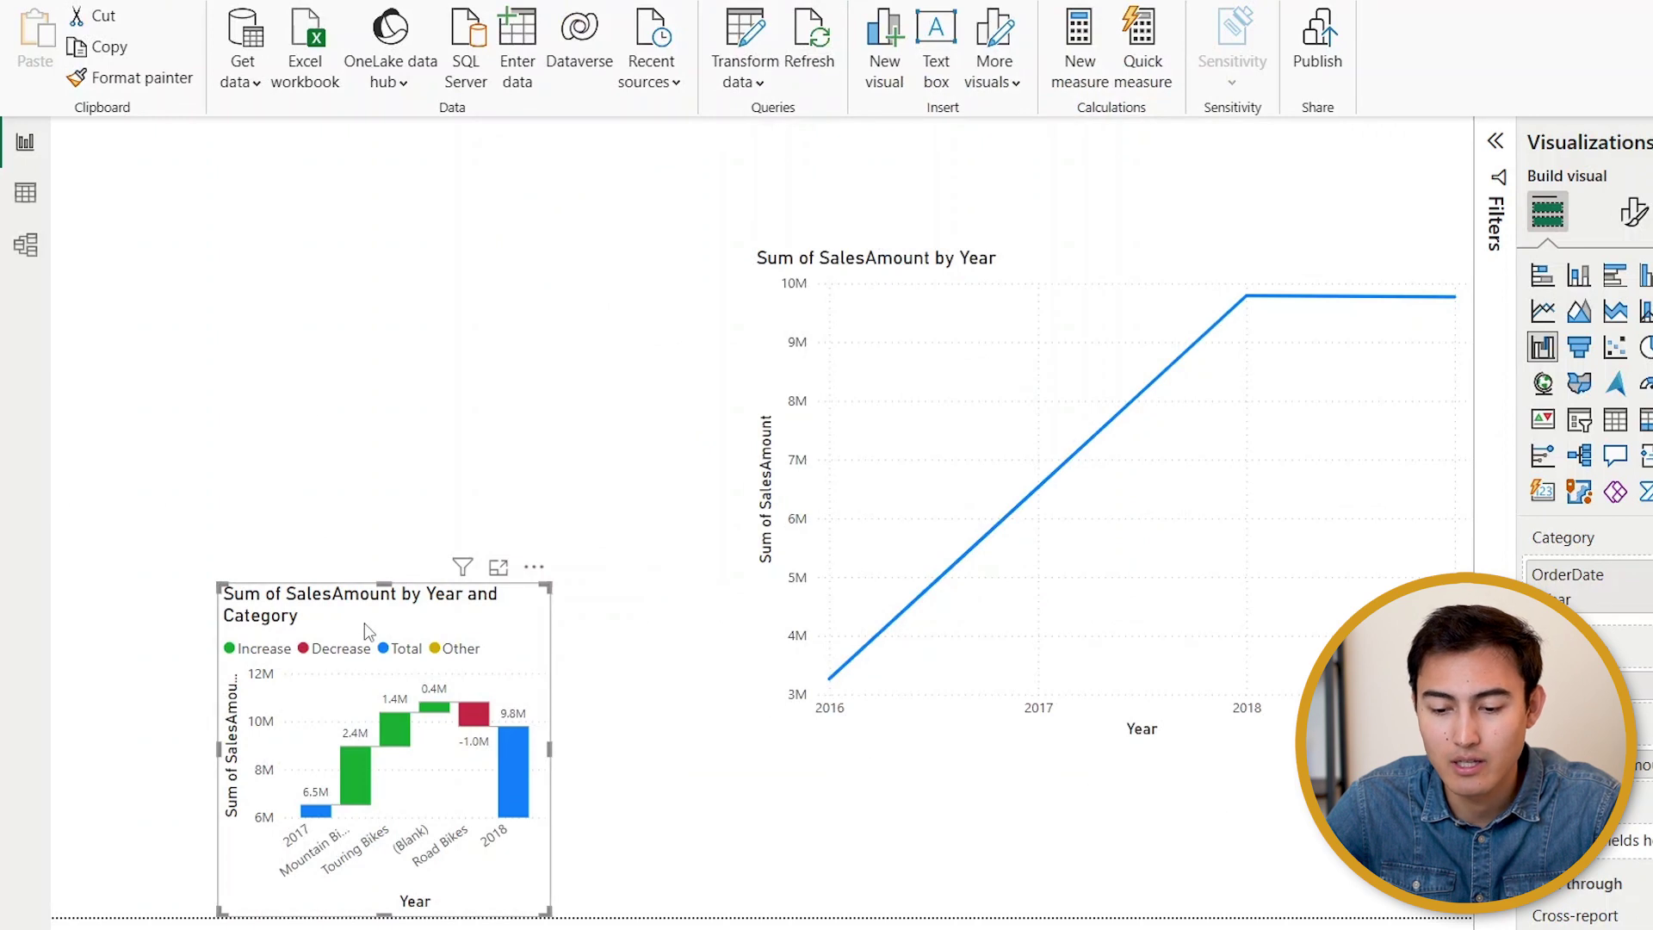
left_click_drag(364, 622, 164, 299)
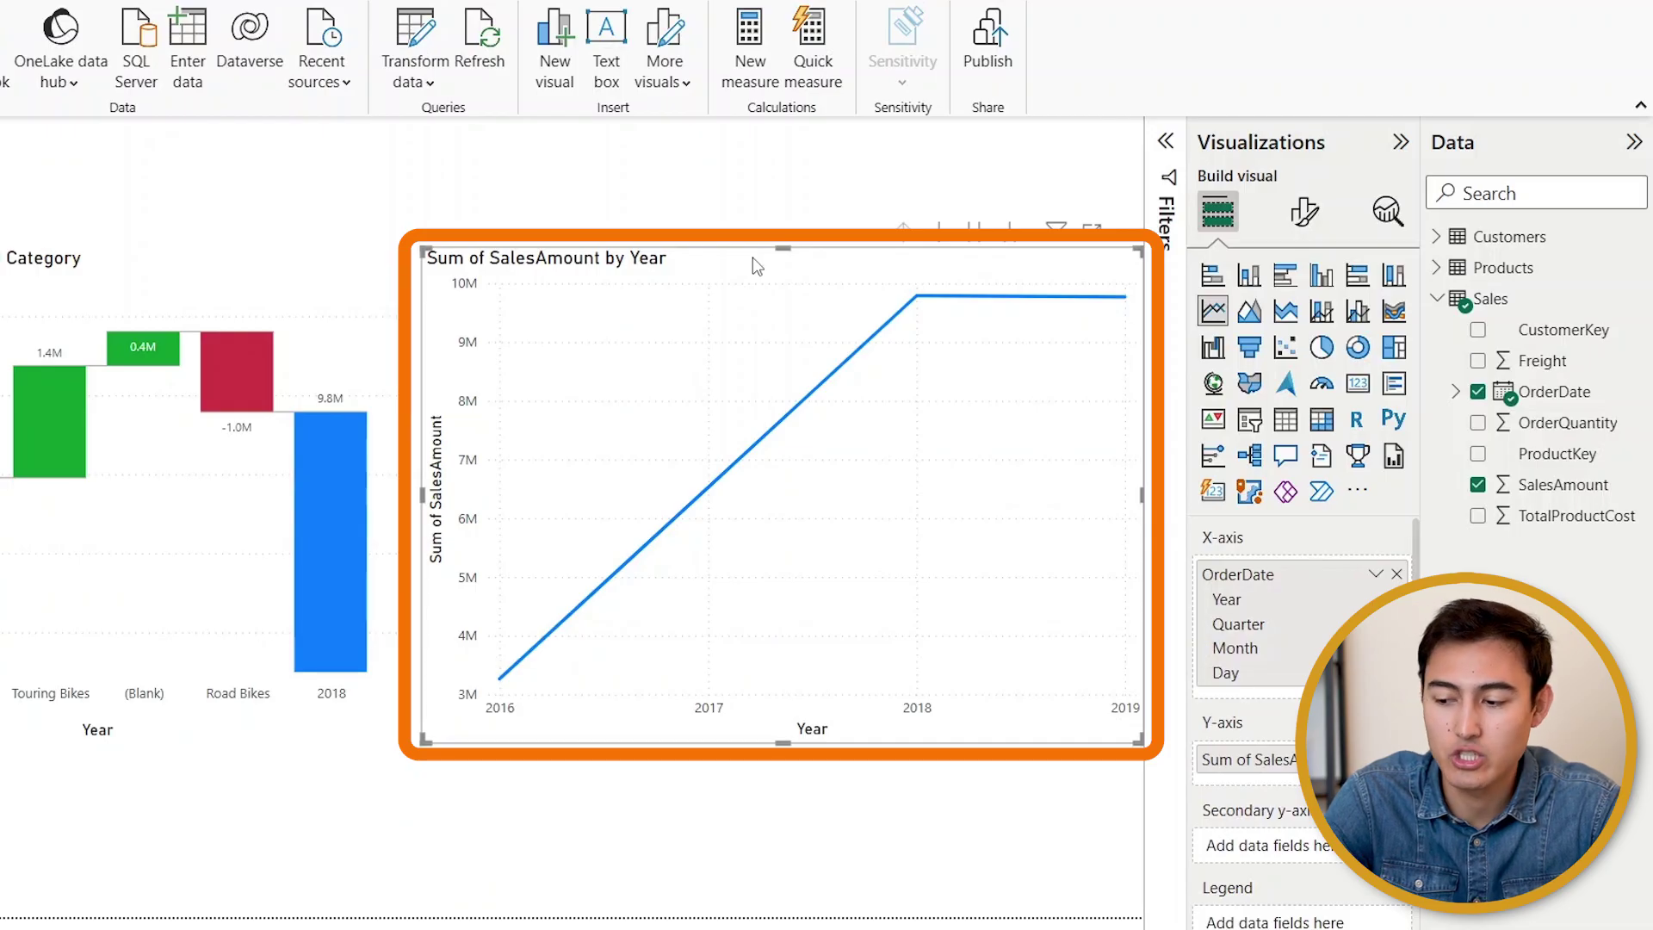
Convert the line chart to a decomposition tree and rename its analyzed field to Sales.
left_click(1249, 456)
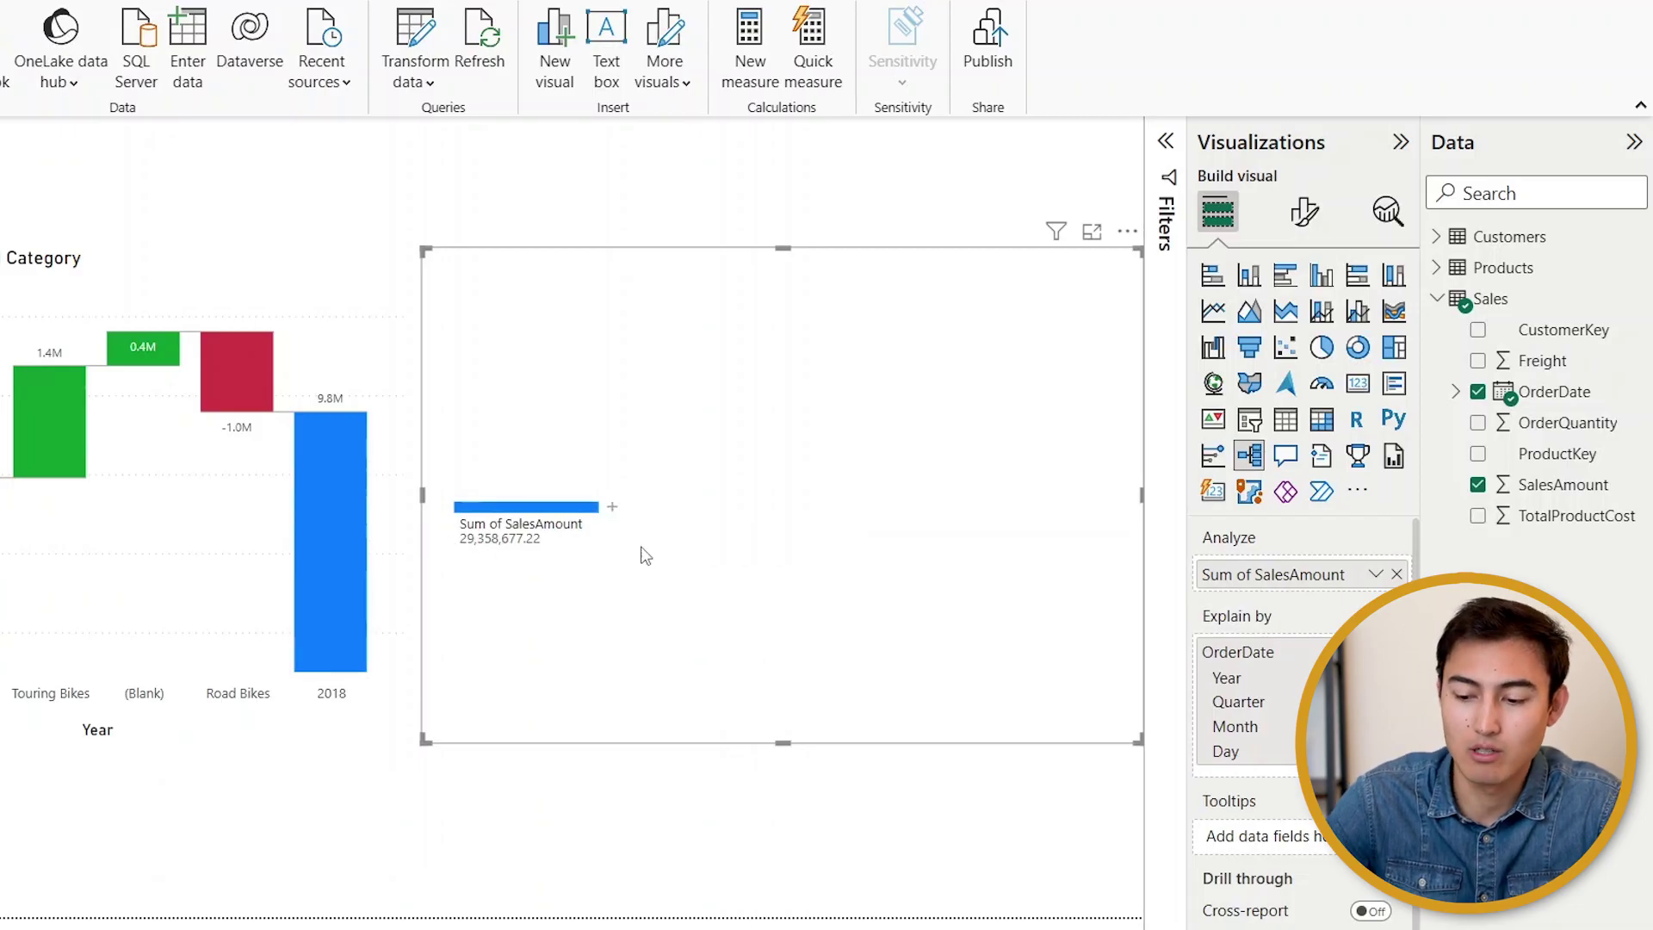
double_click(1278, 579)
type("S")
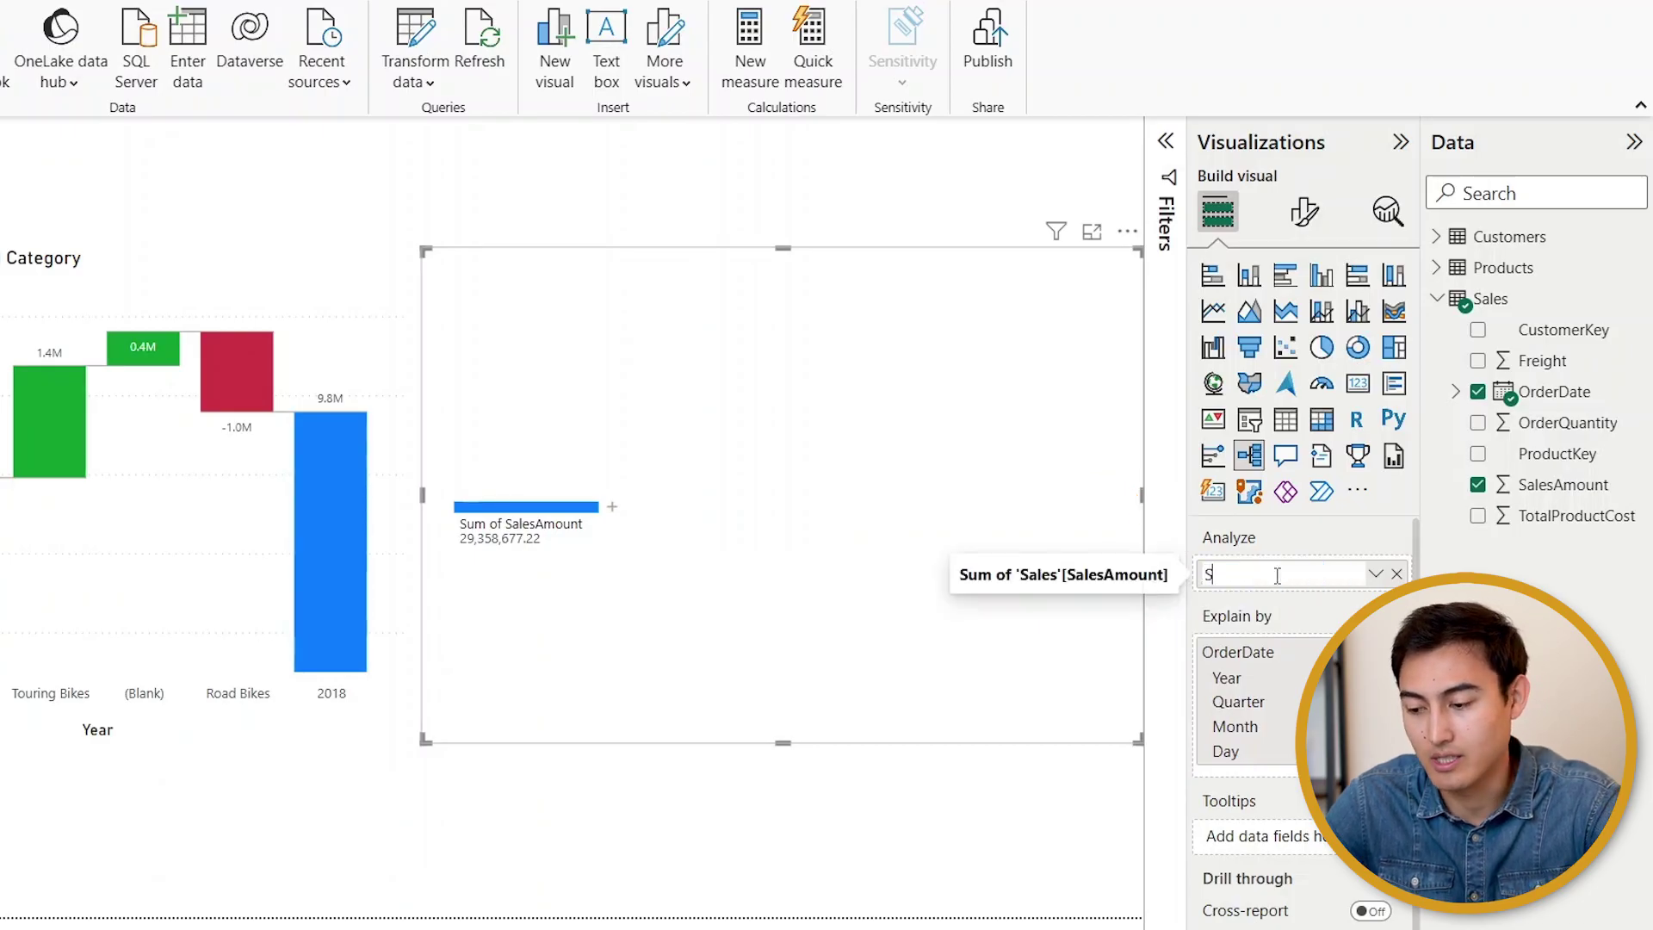
type("ales")
key("Return")
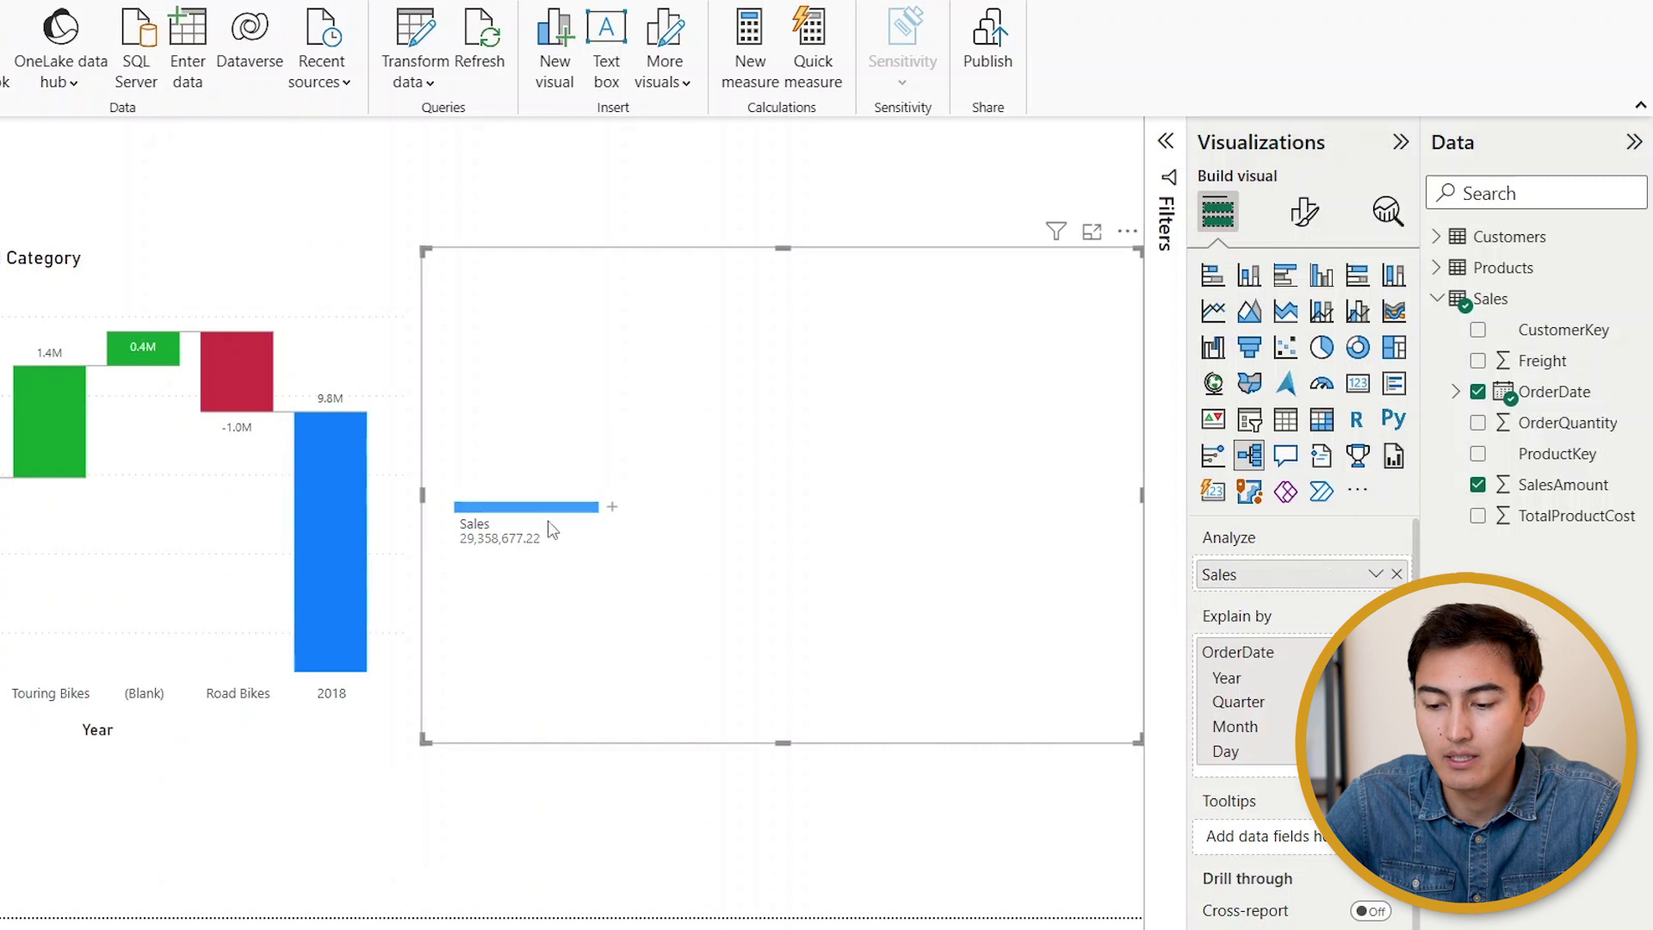
Expand Sales by high-value year, quarter and month, then focus on 2017 Qtr 4.
left_click(611, 514)
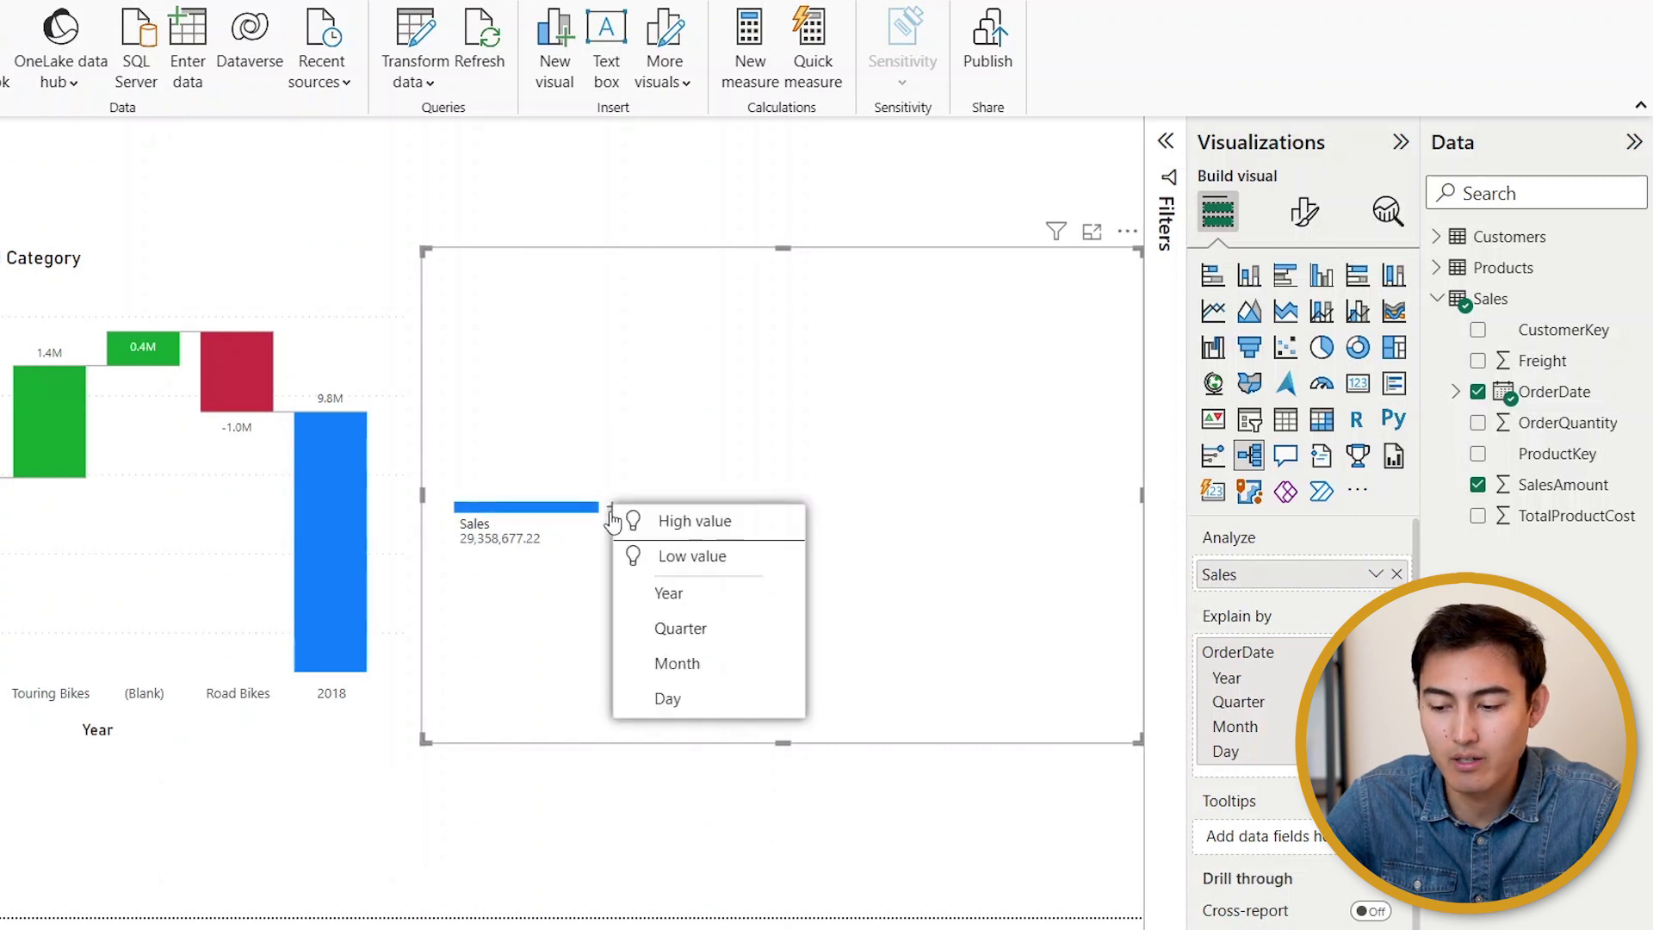
left_click(676, 530)
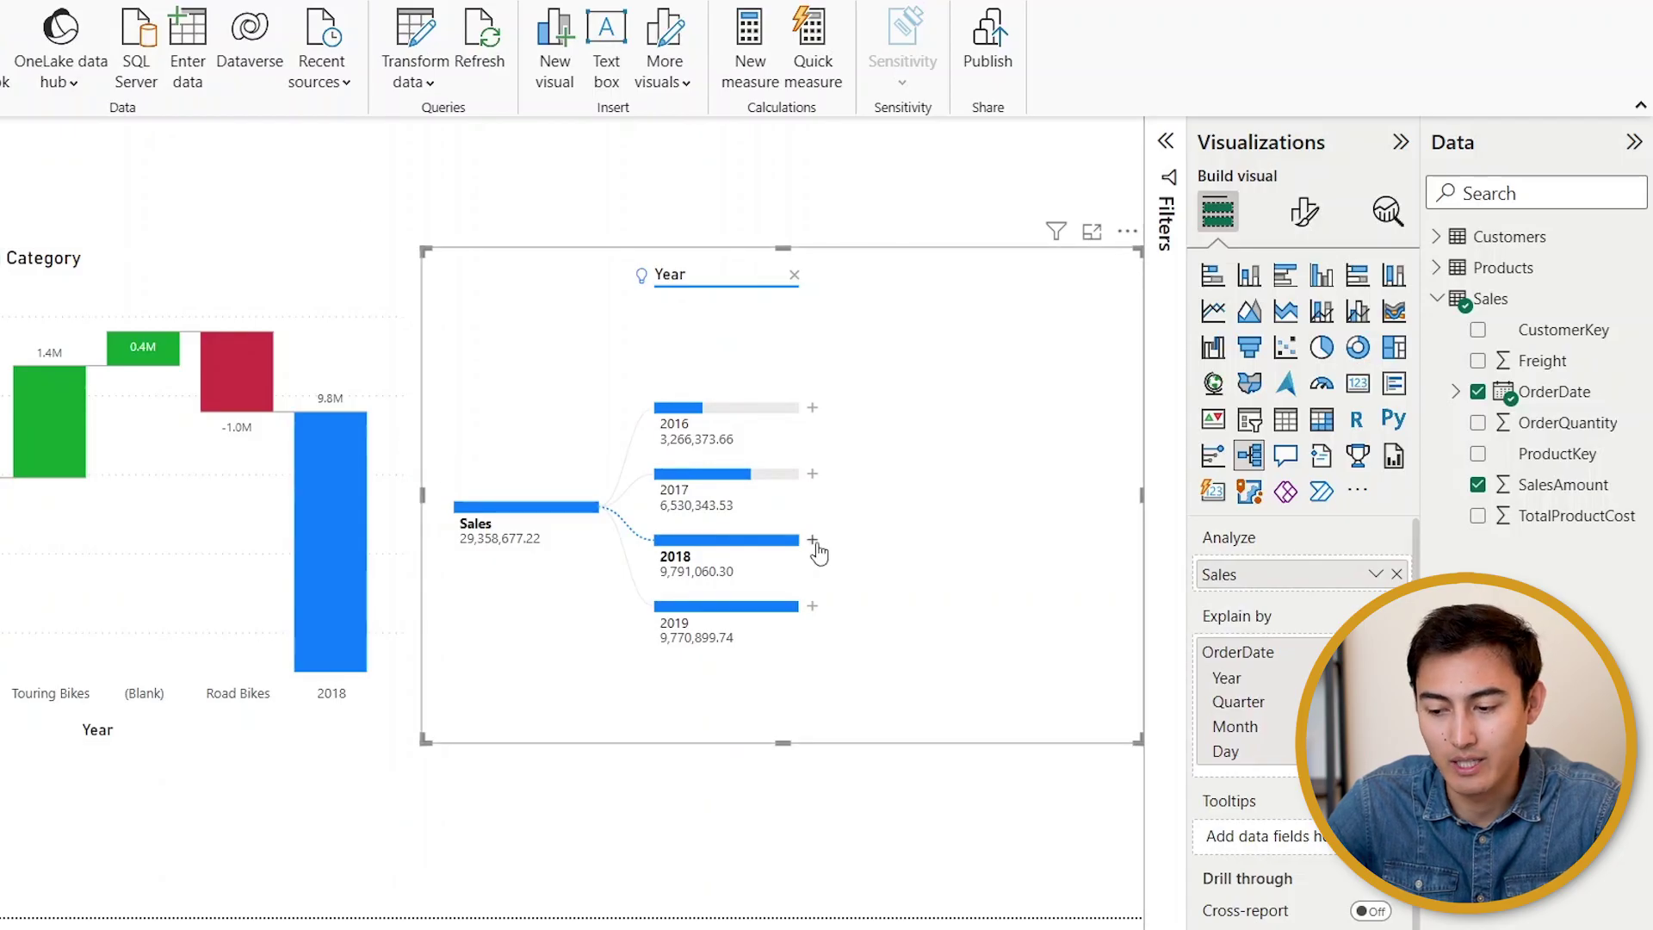
left_click(814, 541)
left_click(908, 563)
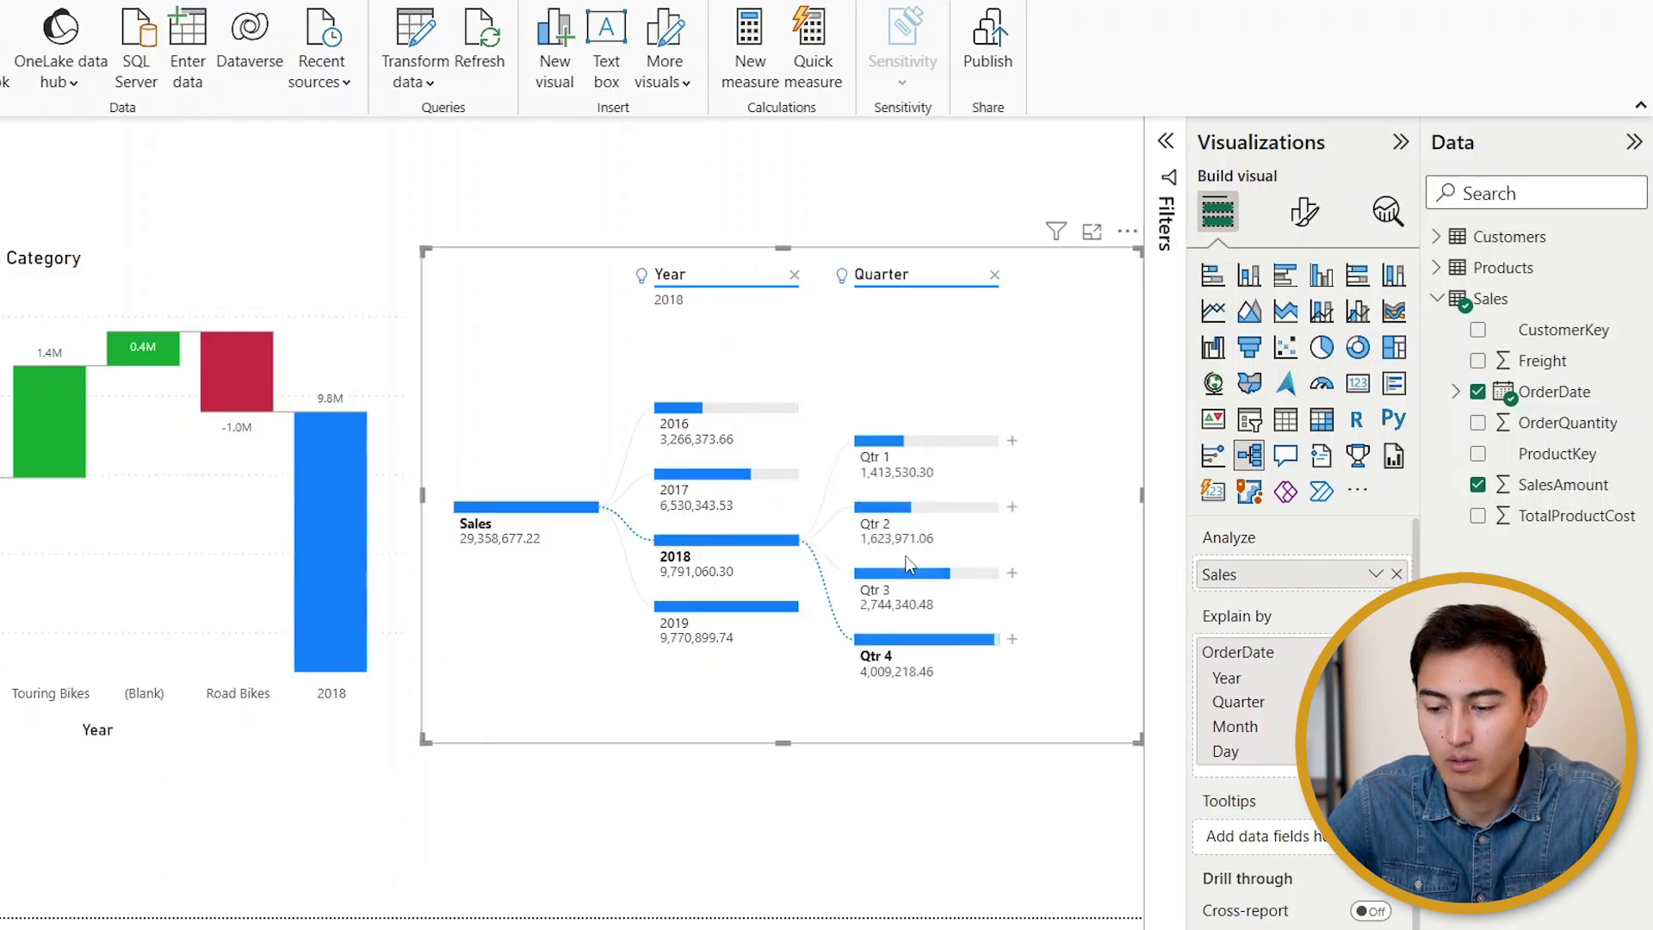
left_click(1012, 639)
left_click(1082, 654)
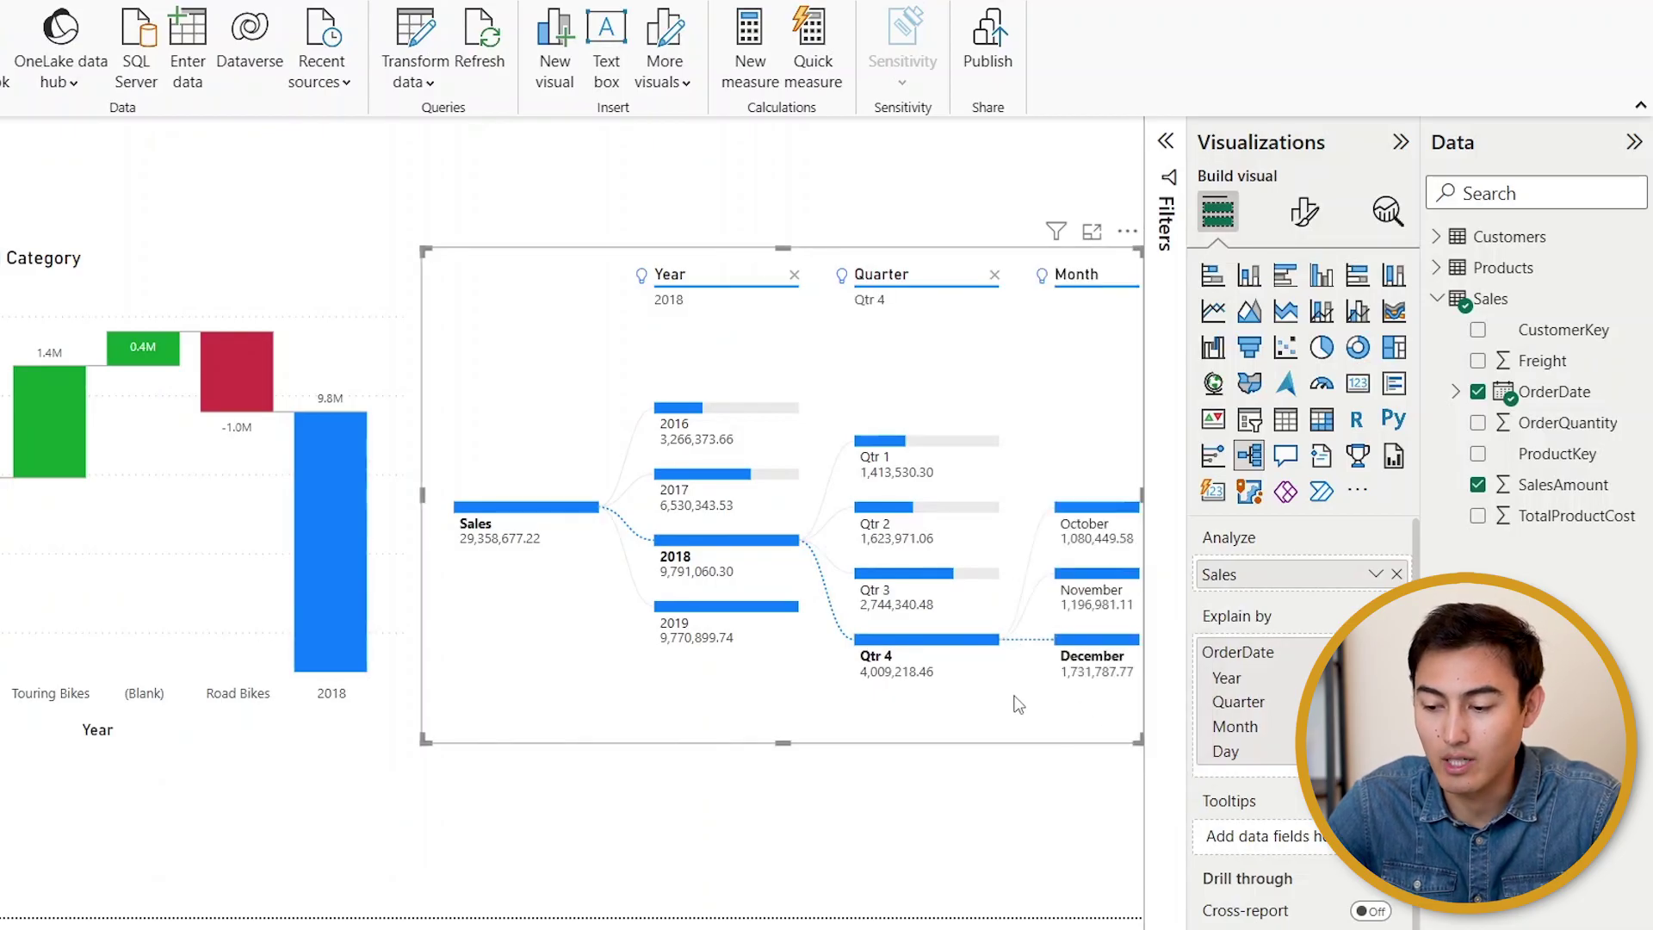
left_click(685, 472)
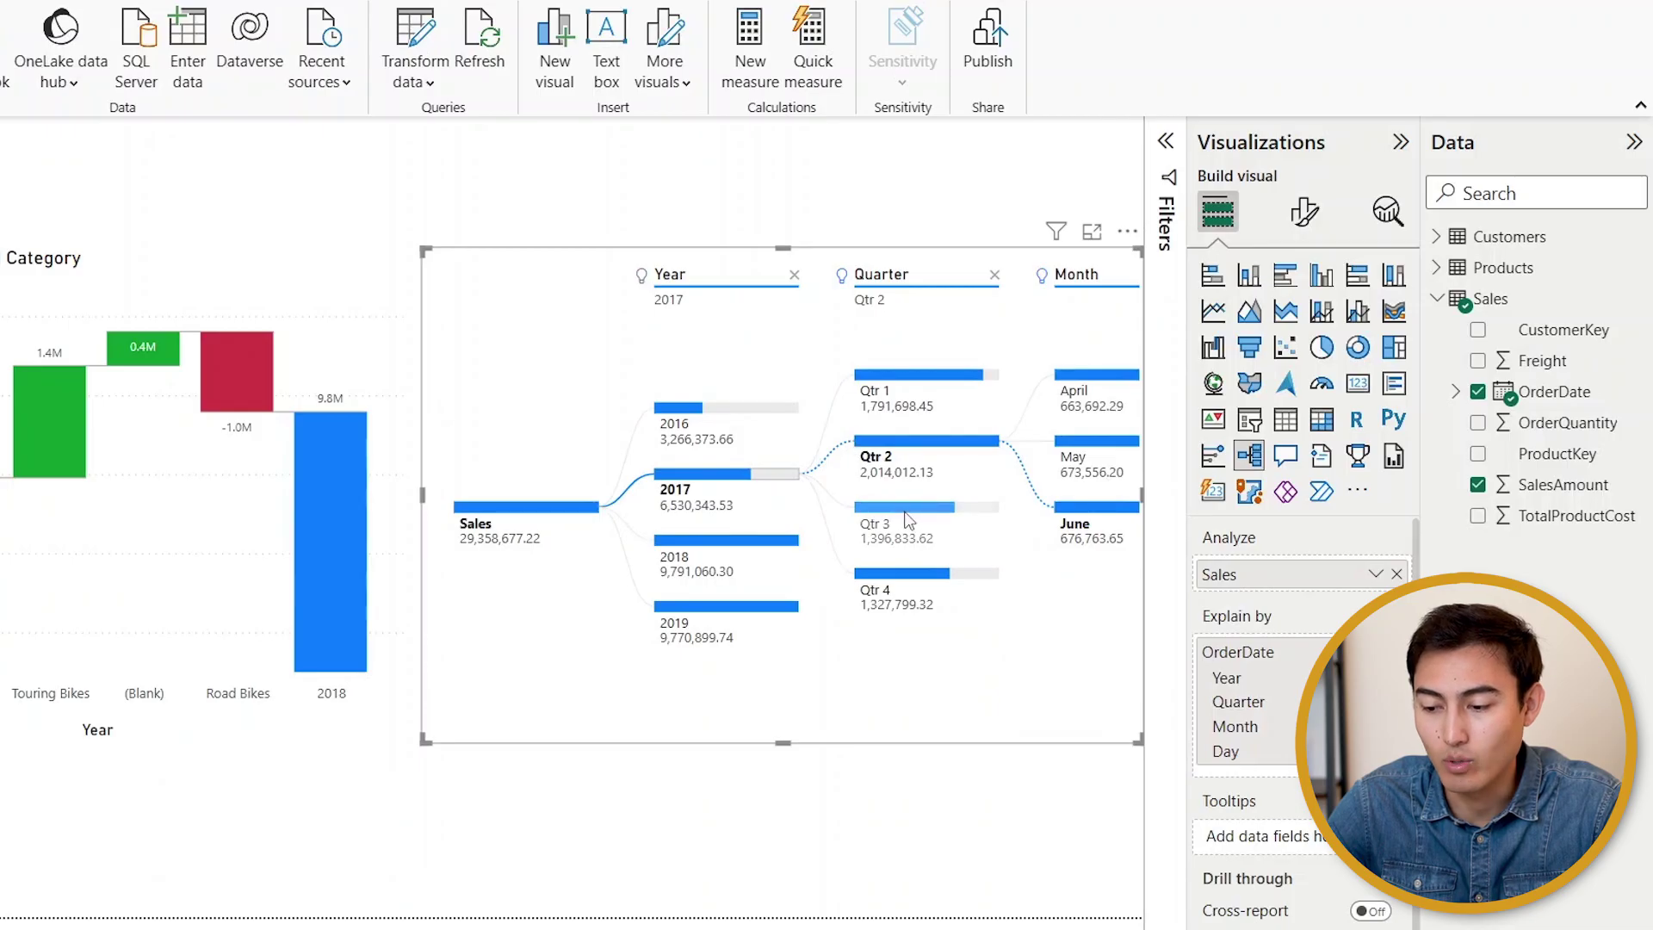
left_click(912, 515)
left_click(913, 583)
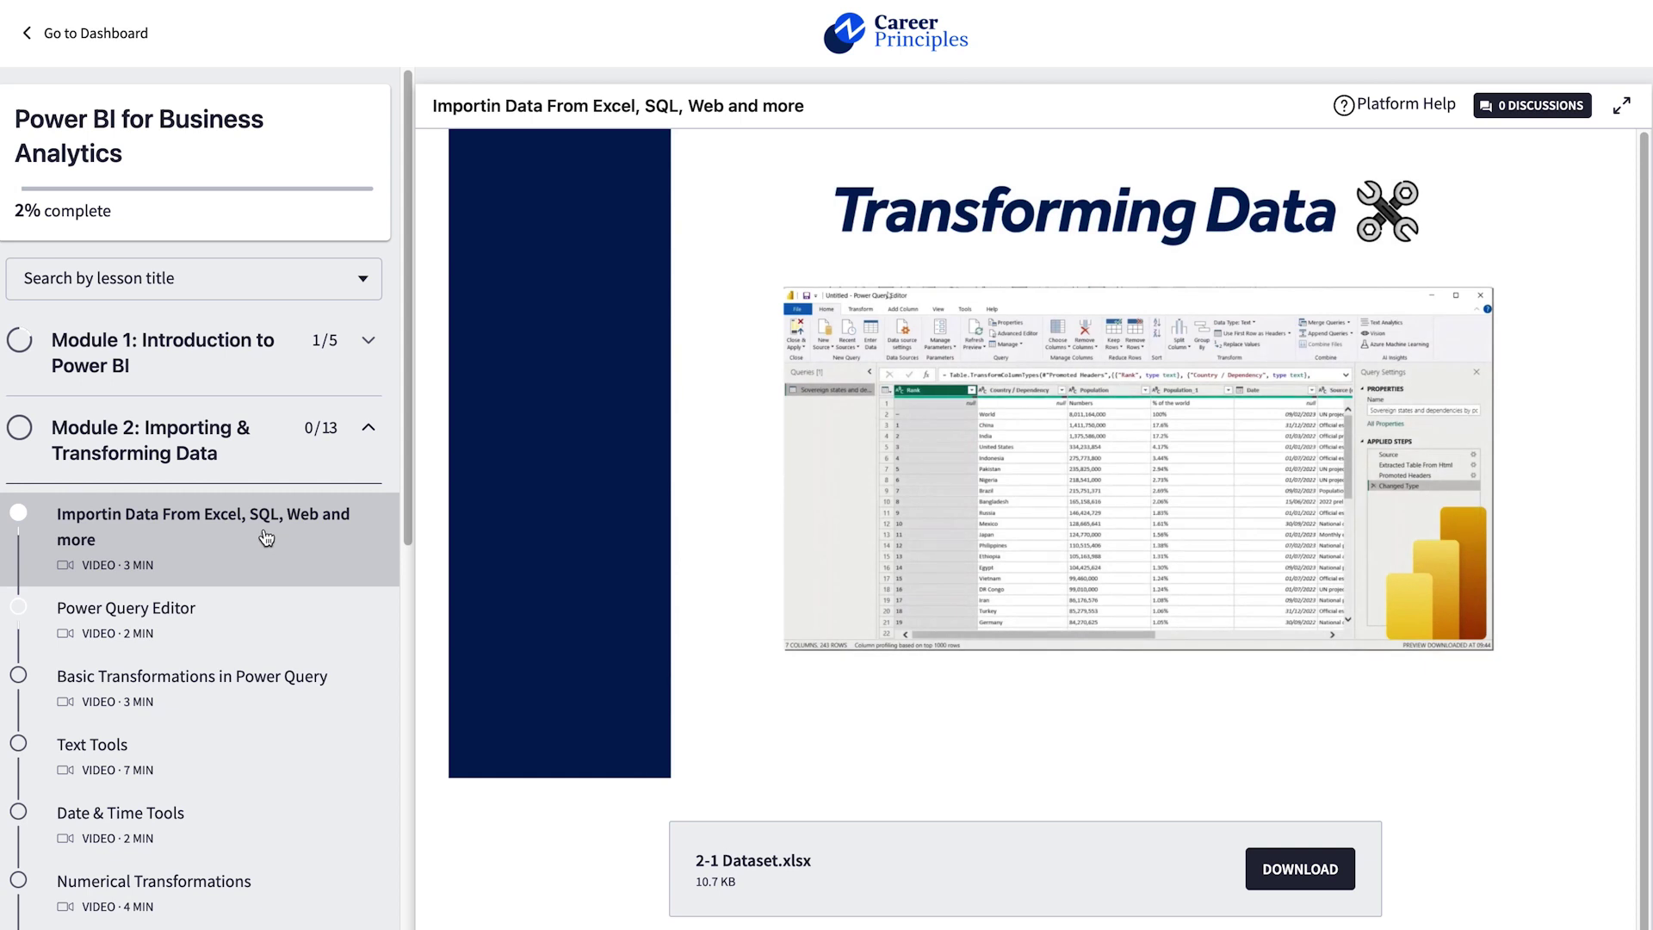
Scroll the course lesson sidebar down to the Adding Forecasts & Analytics video.
scroll(266, 538, "down", 1)
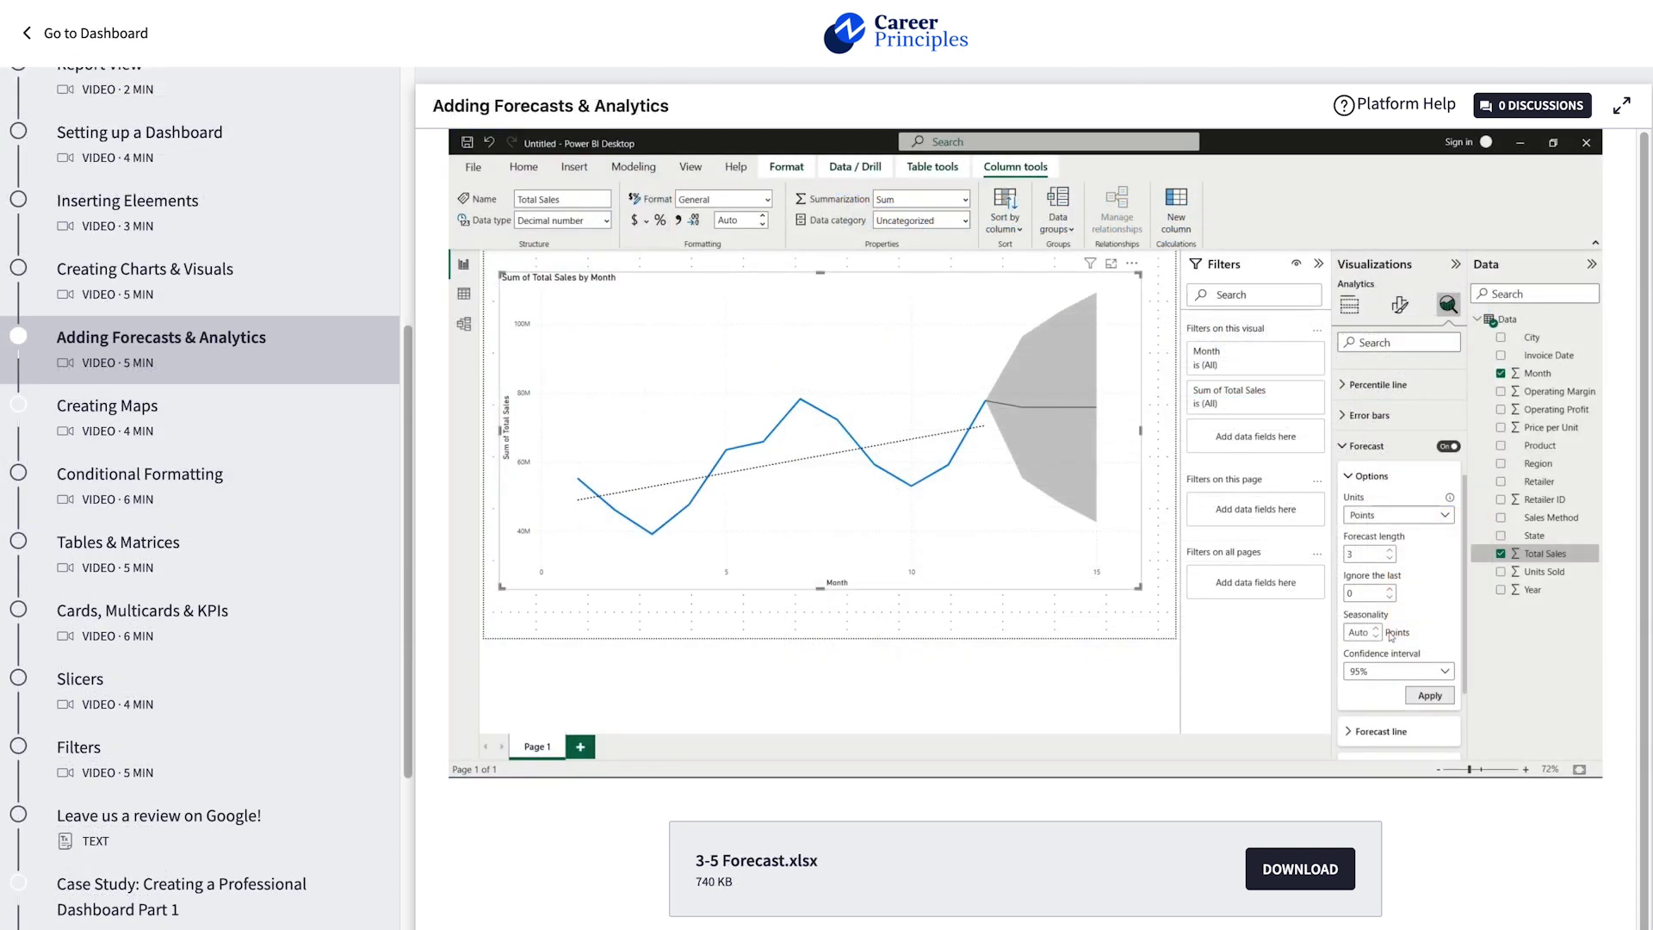
scroll(200, 495, "down", 1)
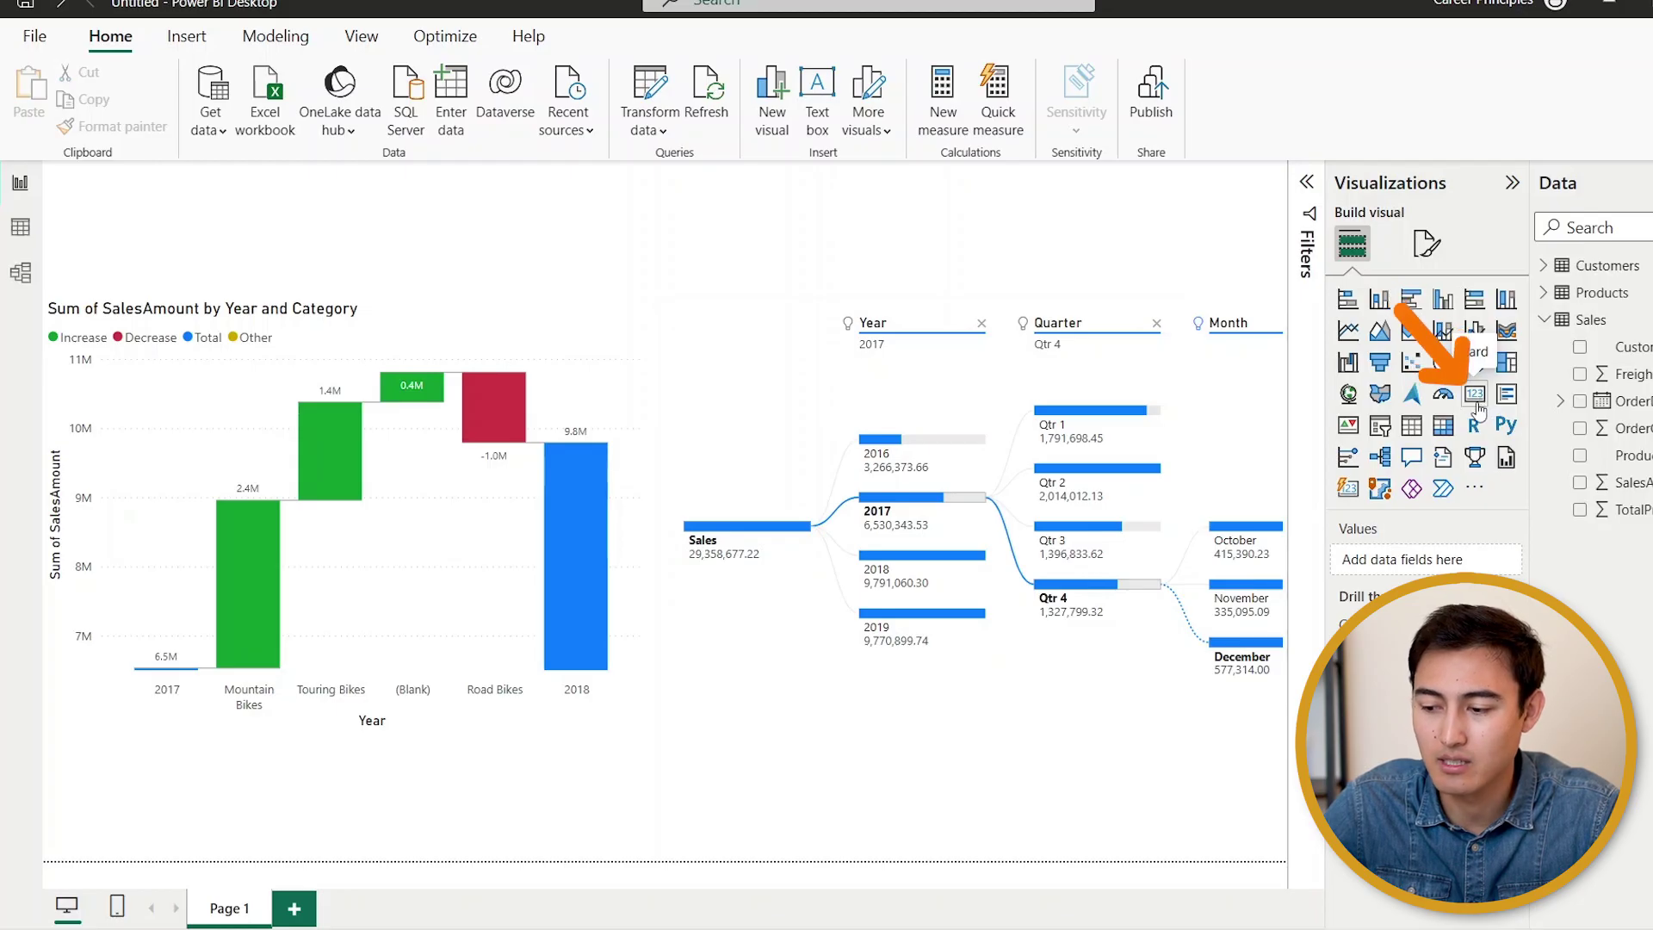
Add a wide card at the top-left showing Average of SalesAmount, 486.09.
left_click(1476, 398)
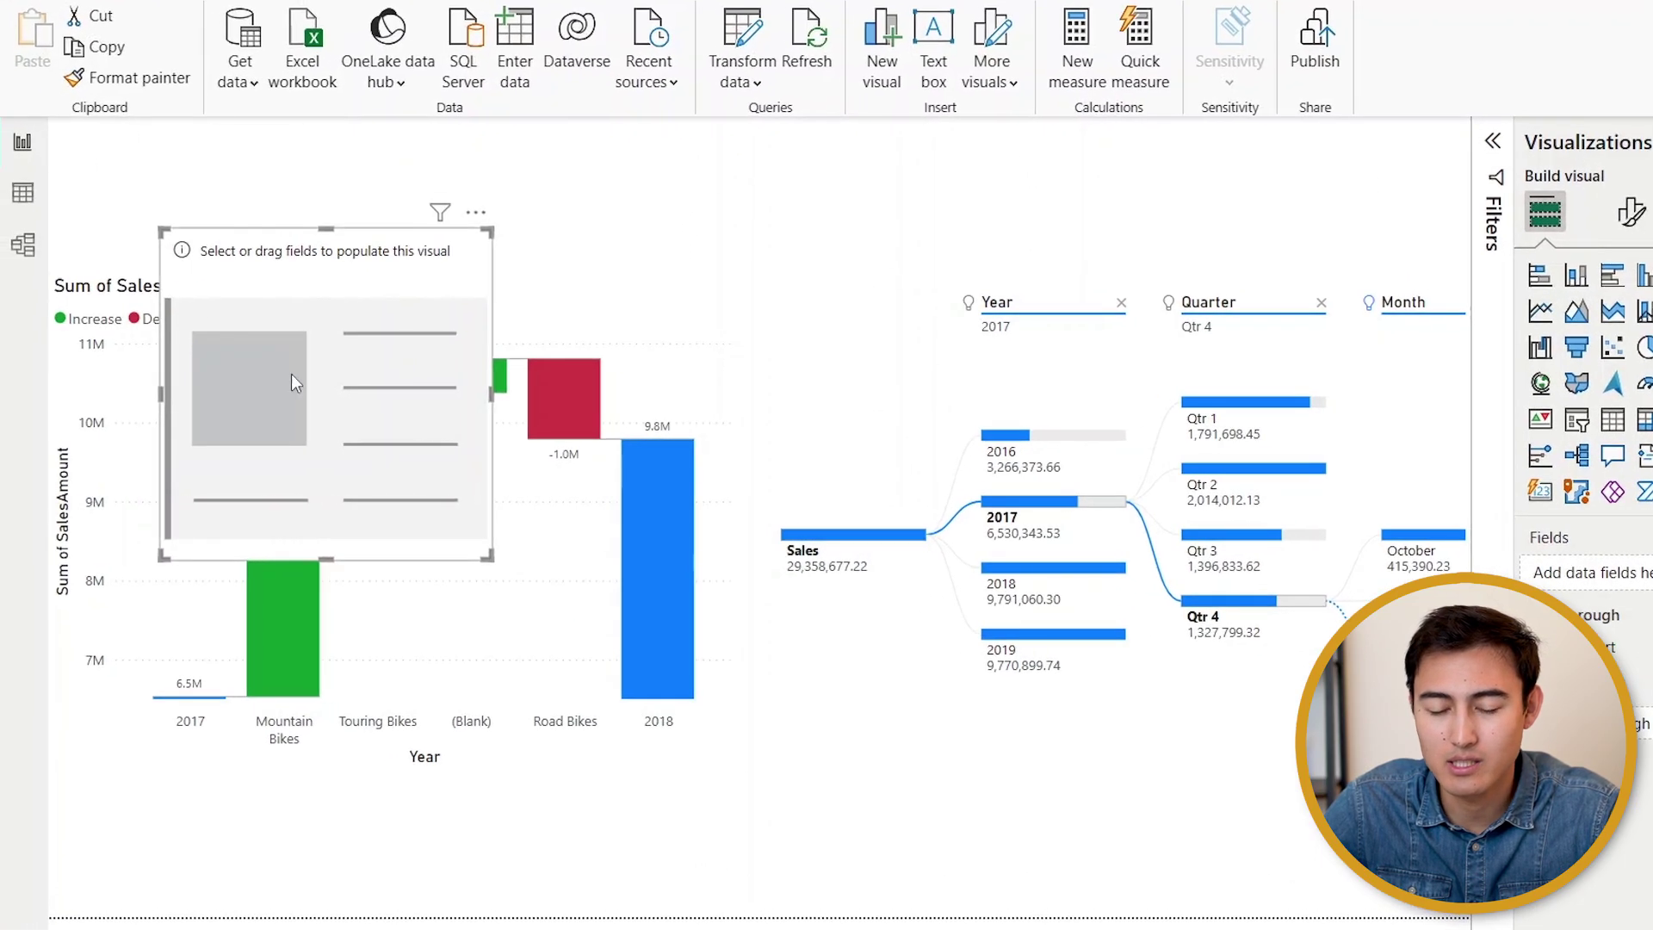
left_click_drag(291, 374, 167, 229)
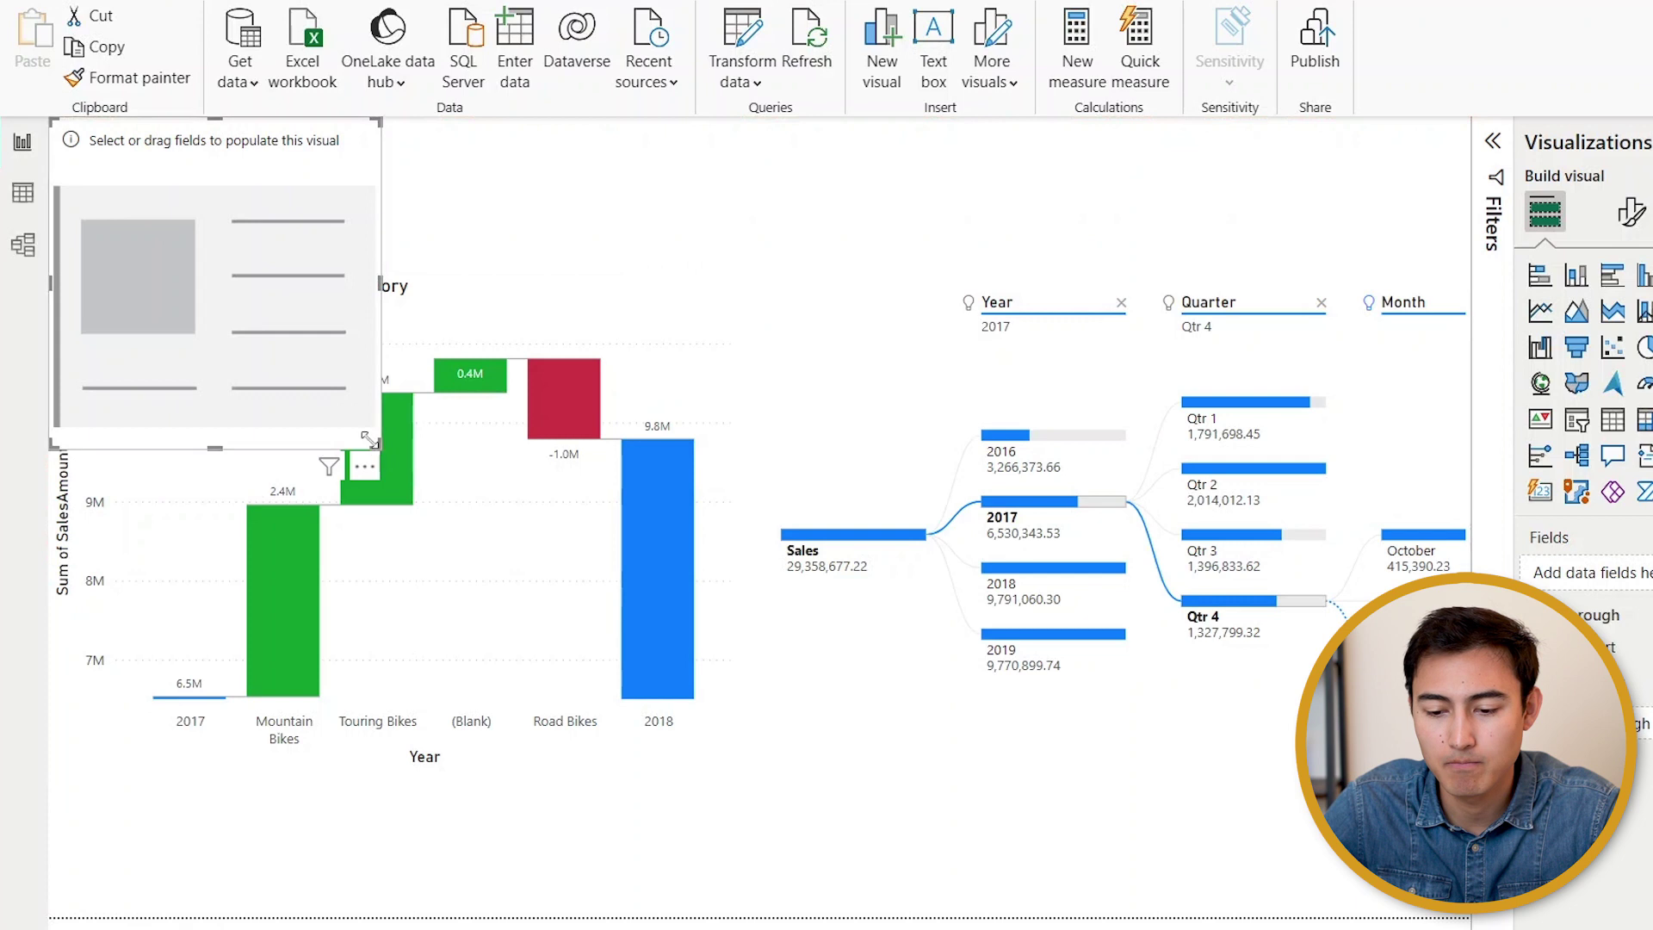
left_click_drag(369, 439, 736, 271)
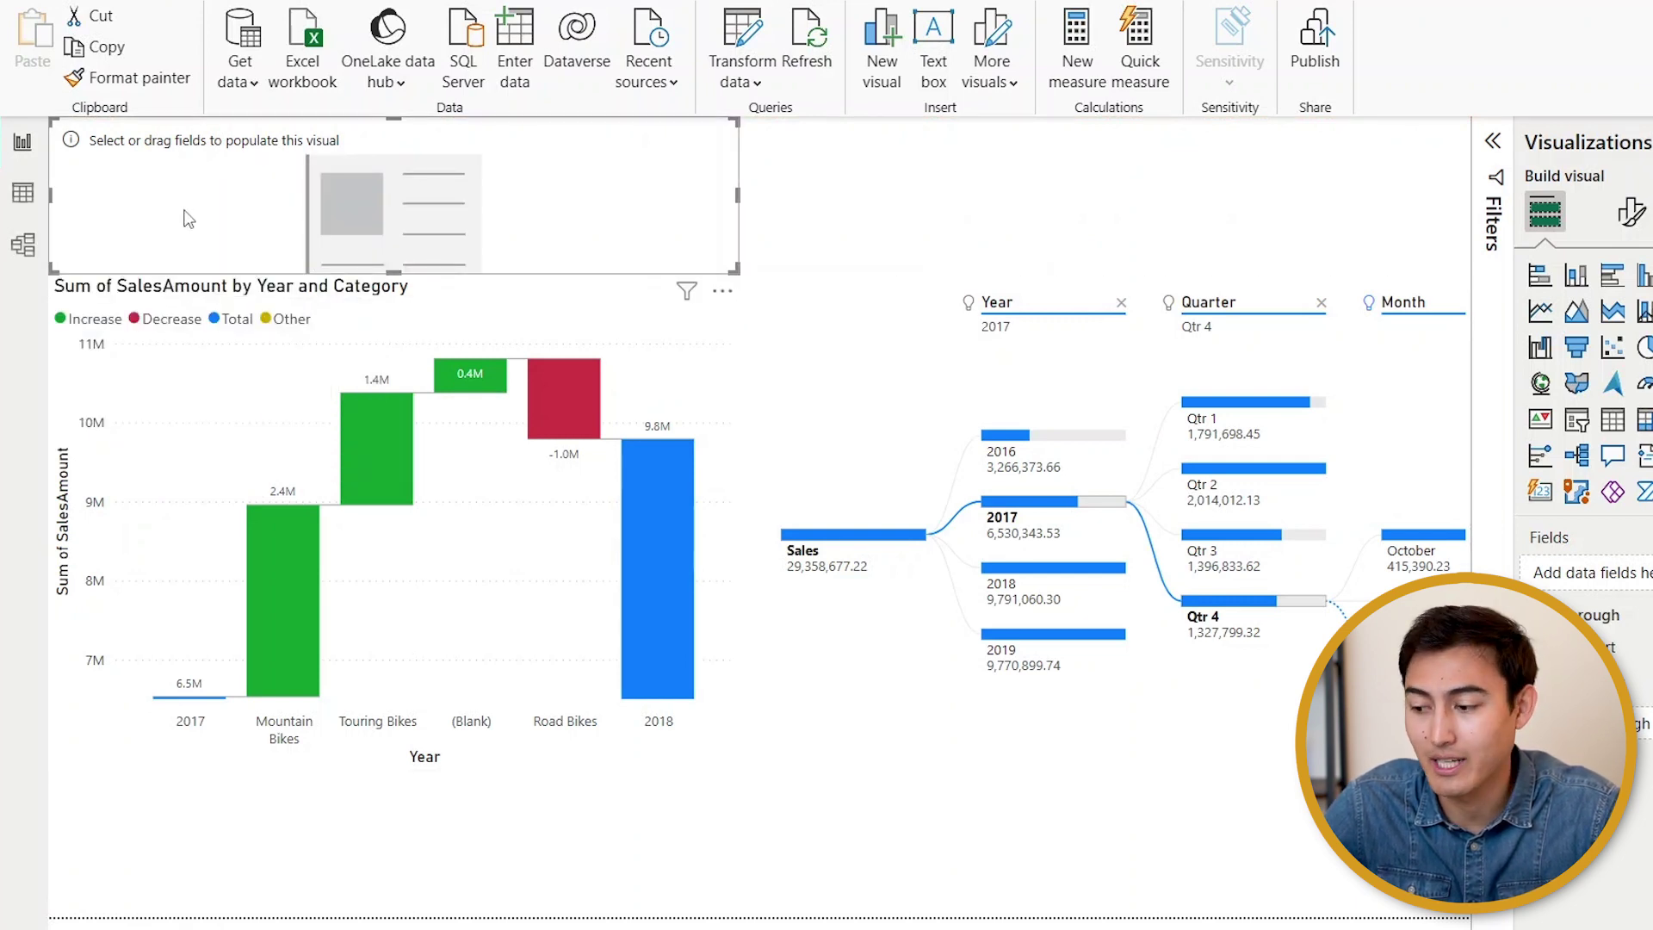
left_click_drag(1515, 483, 1348, 573)
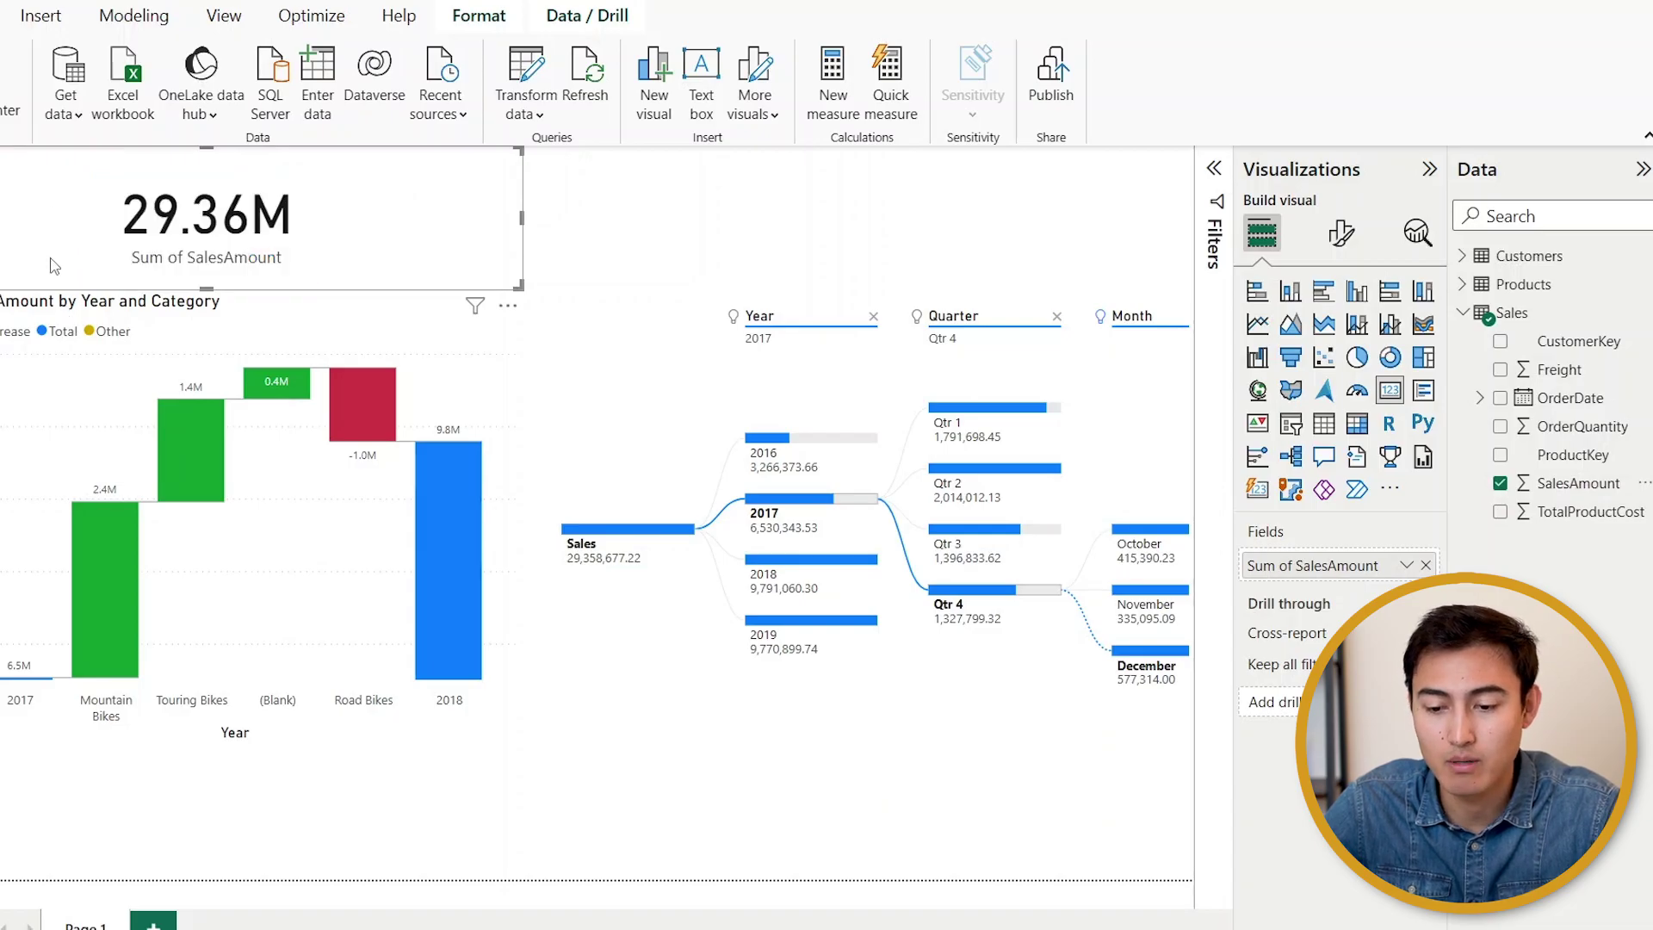
left_click(1405, 568)
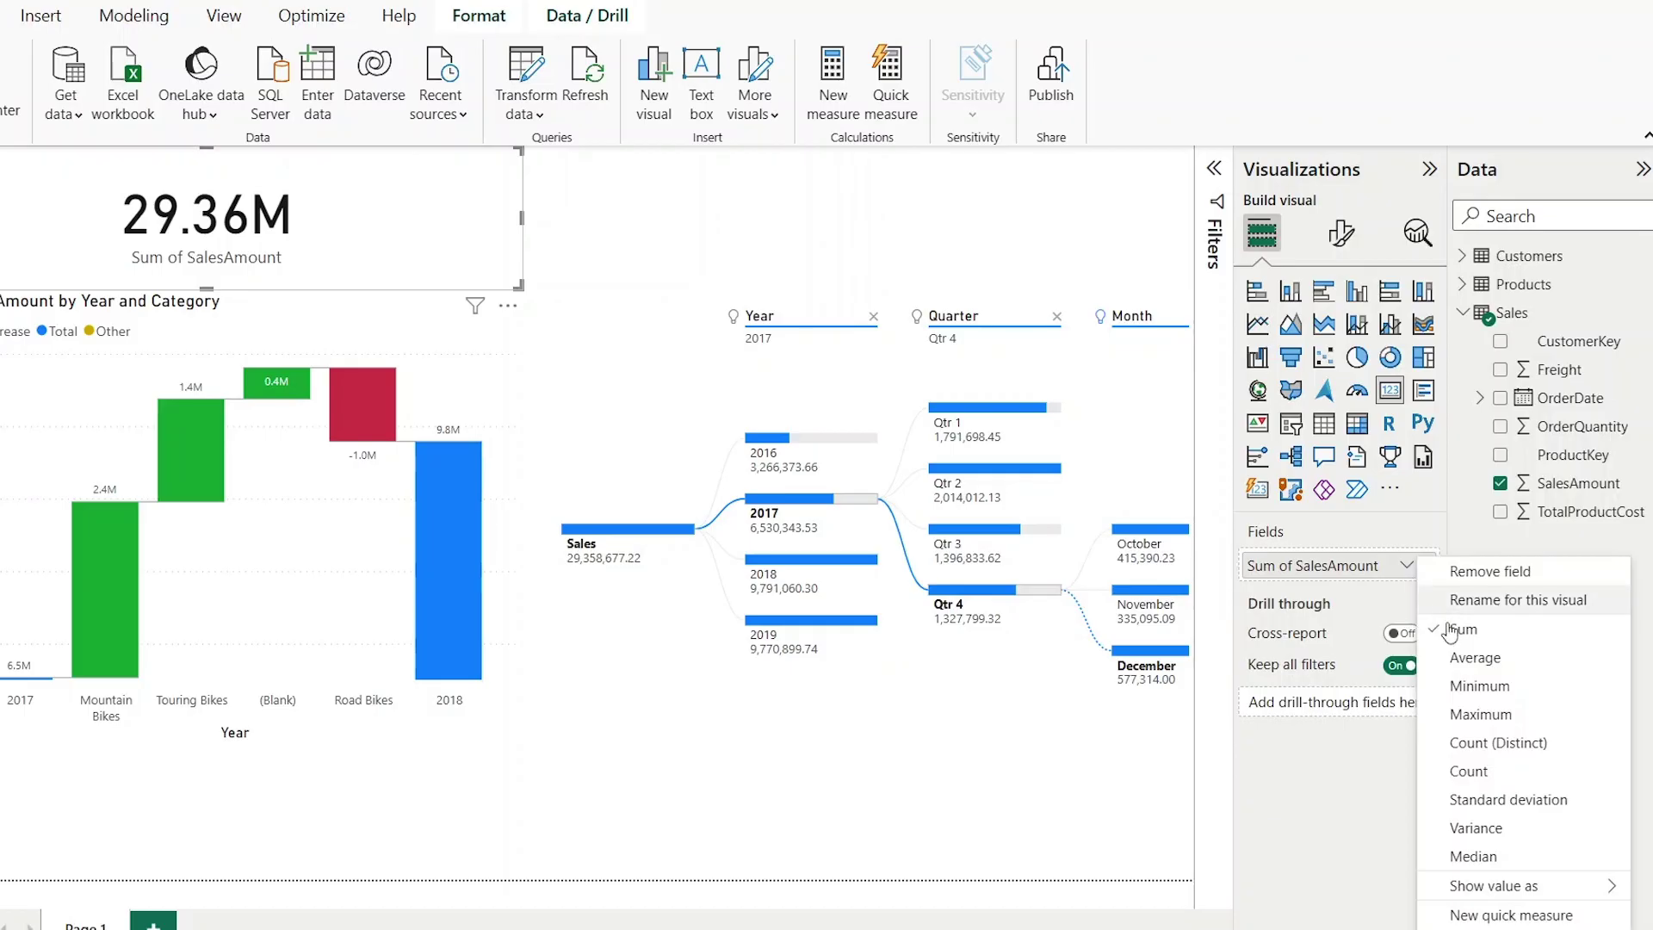
left_click(1463, 660)
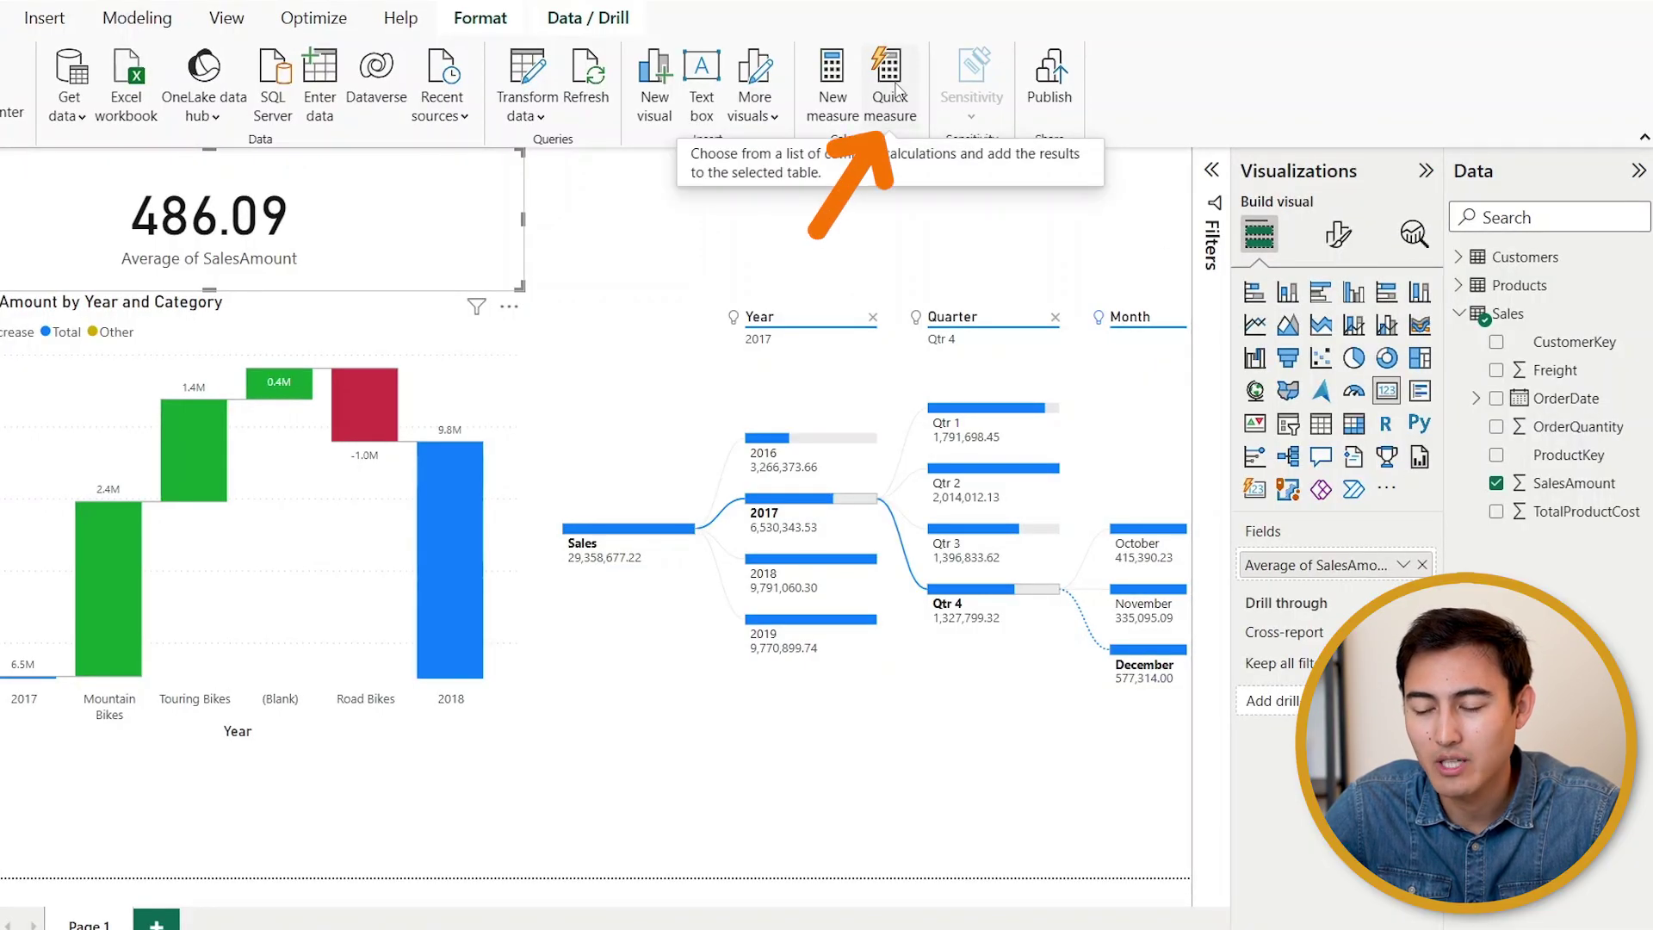
Create a Subtraction quick measure of SalesAmount minus TotalProductCost.
left_click(898, 92)
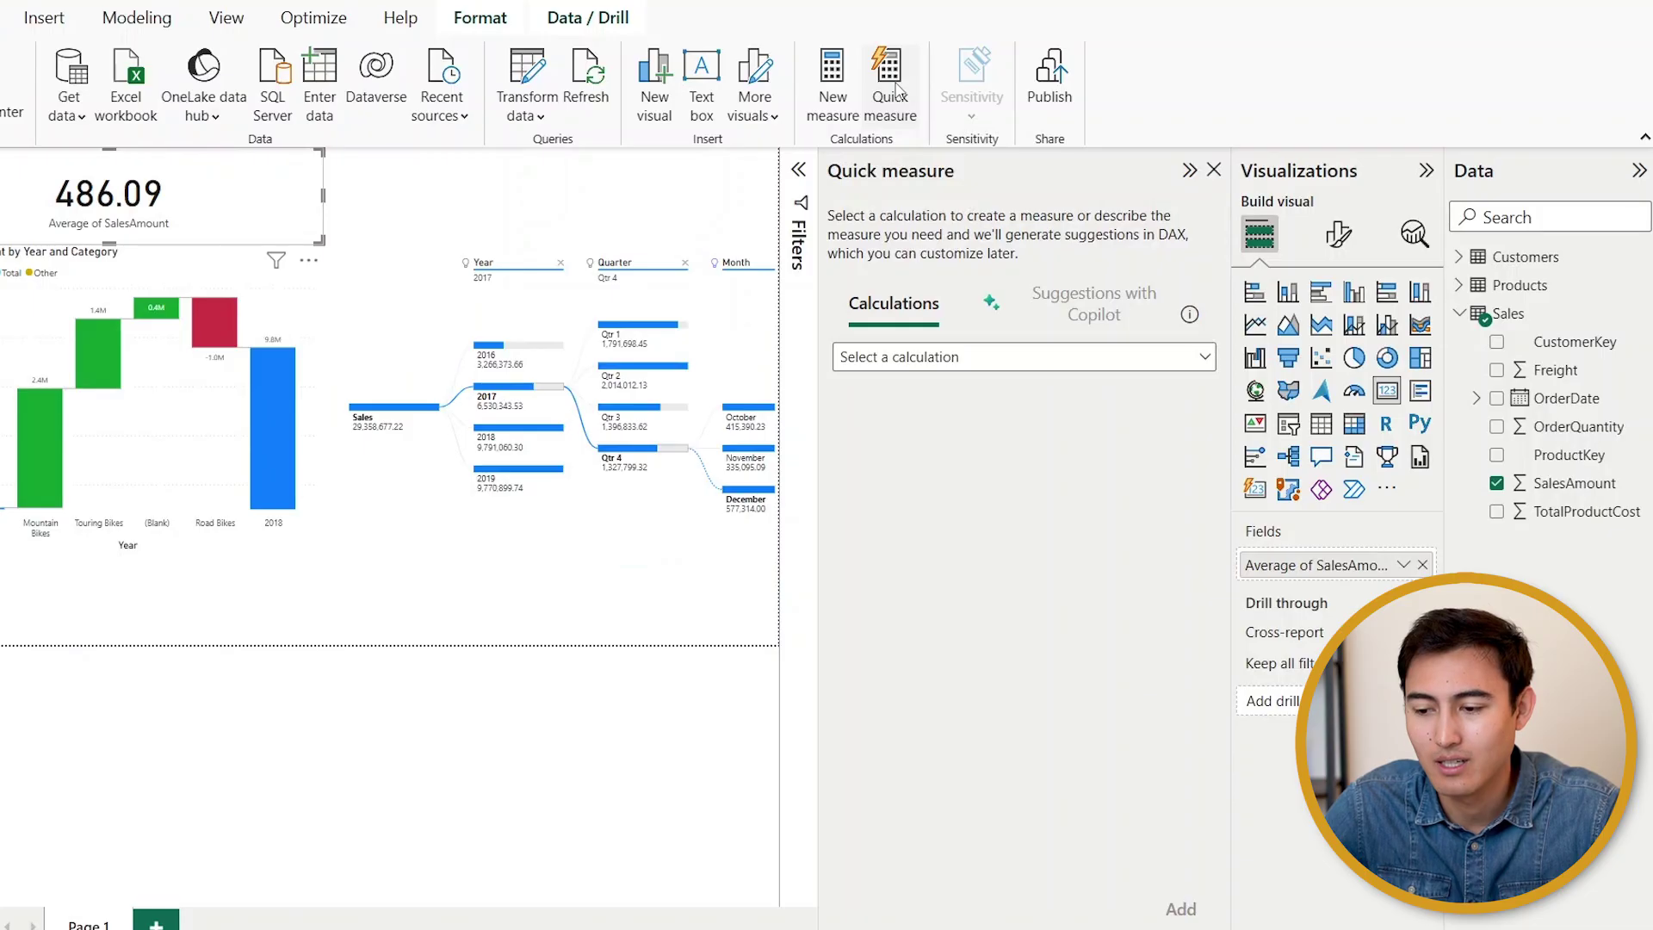
left_click(965, 358)
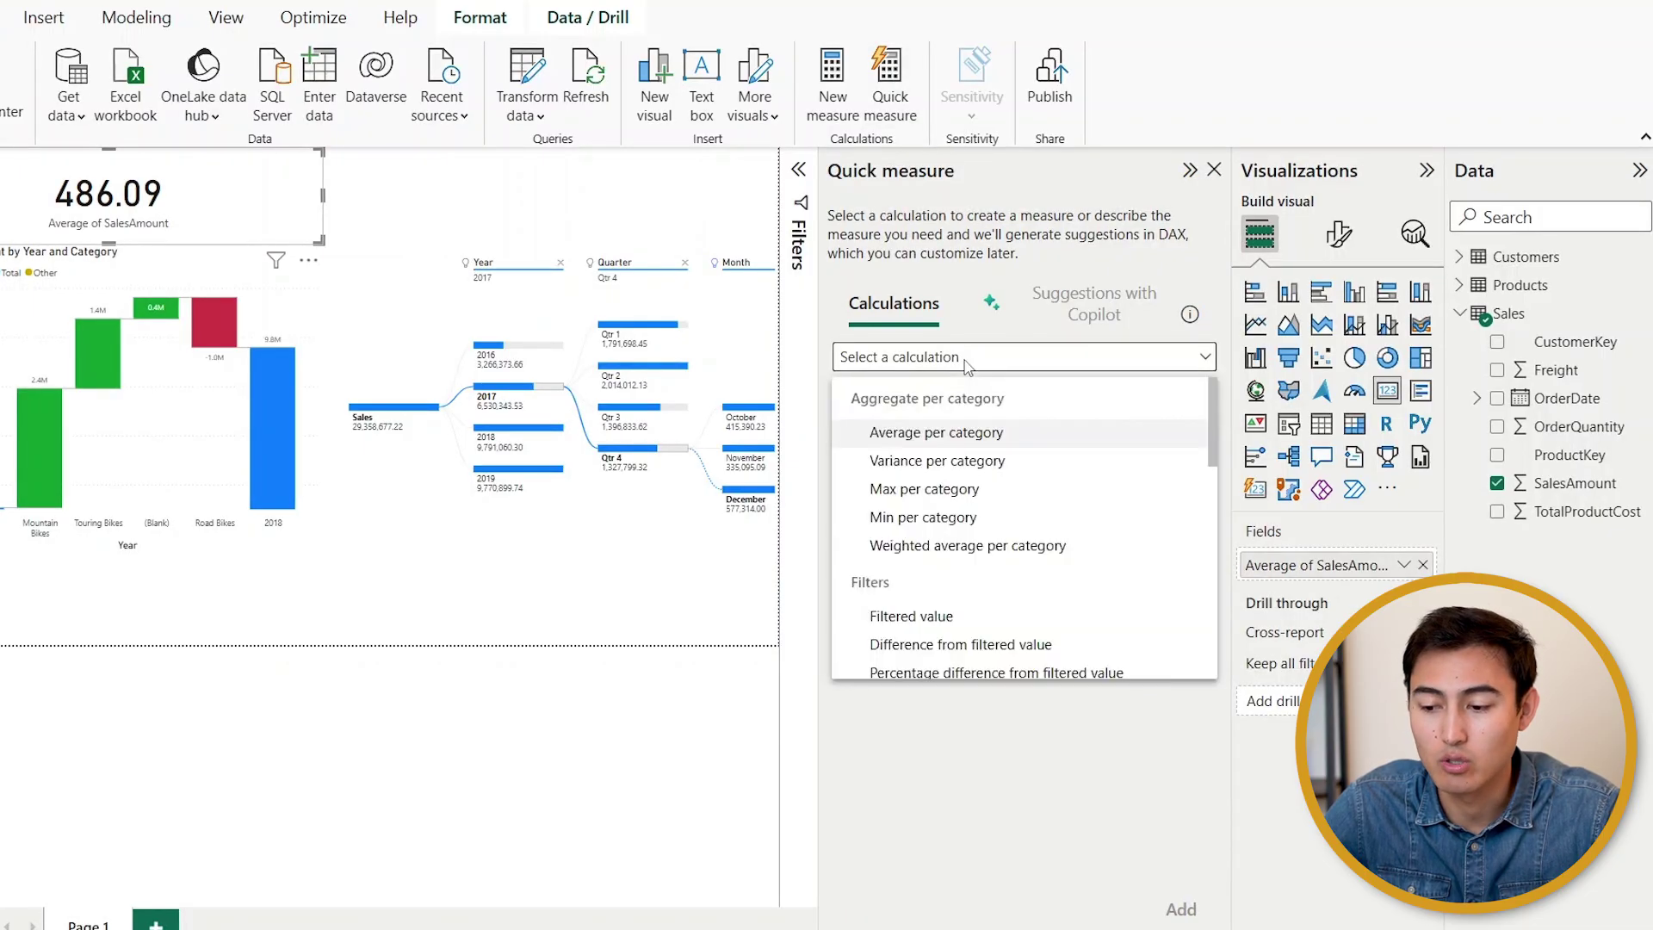
scroll(947, 542, "down", 10)
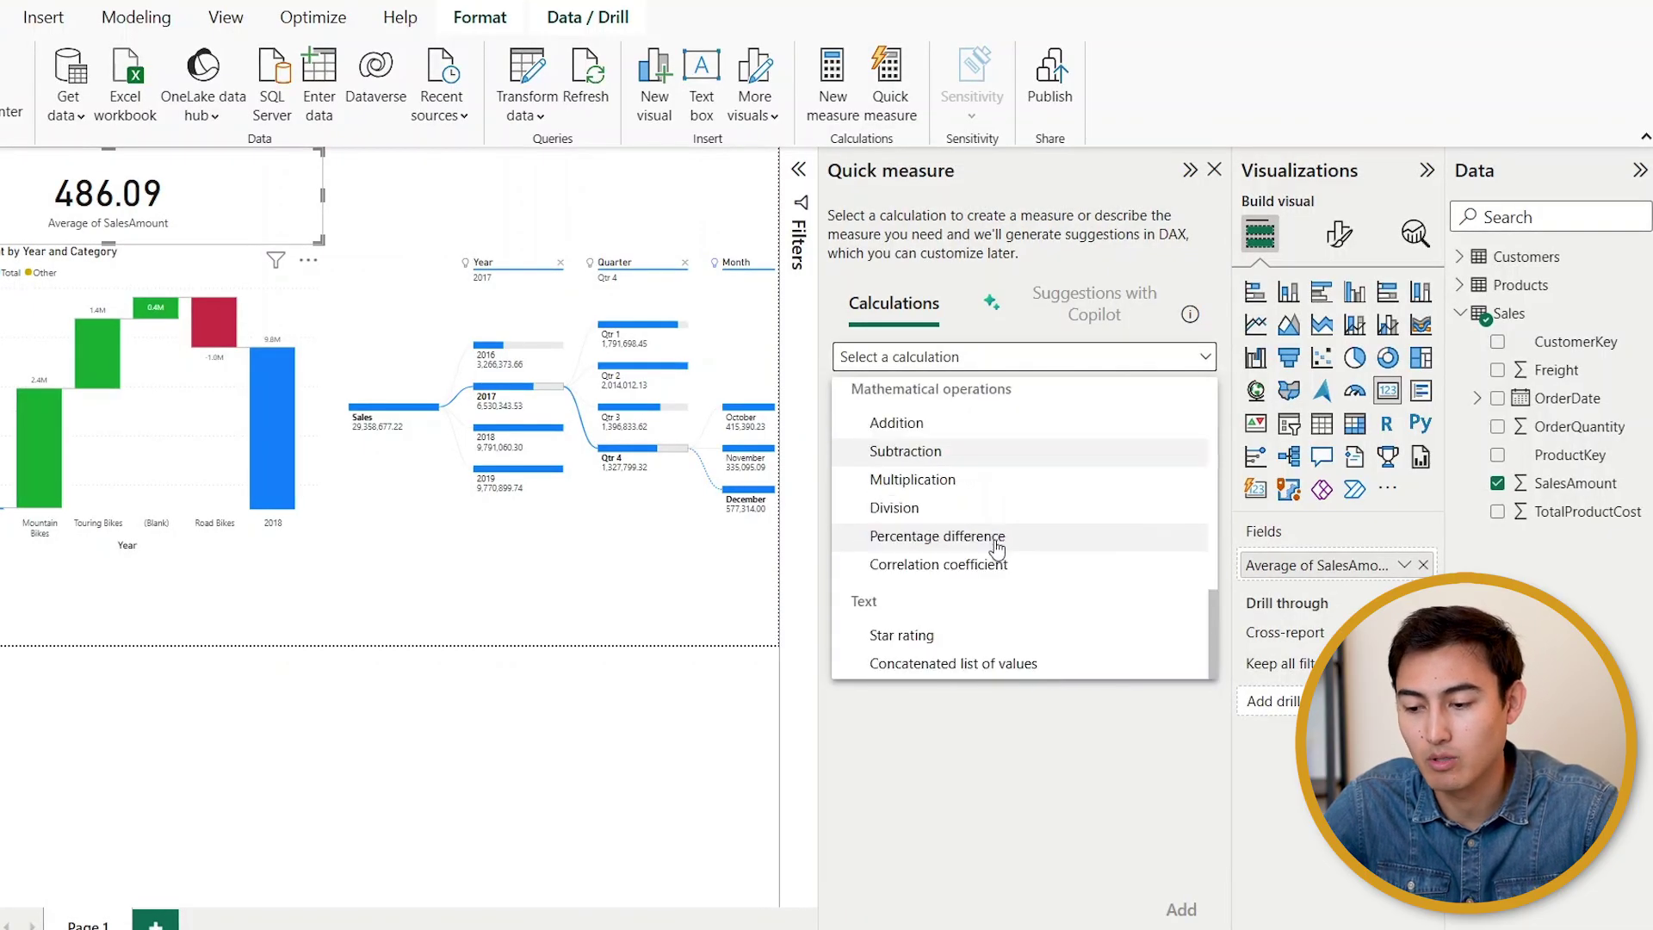
left_click(884, 454)
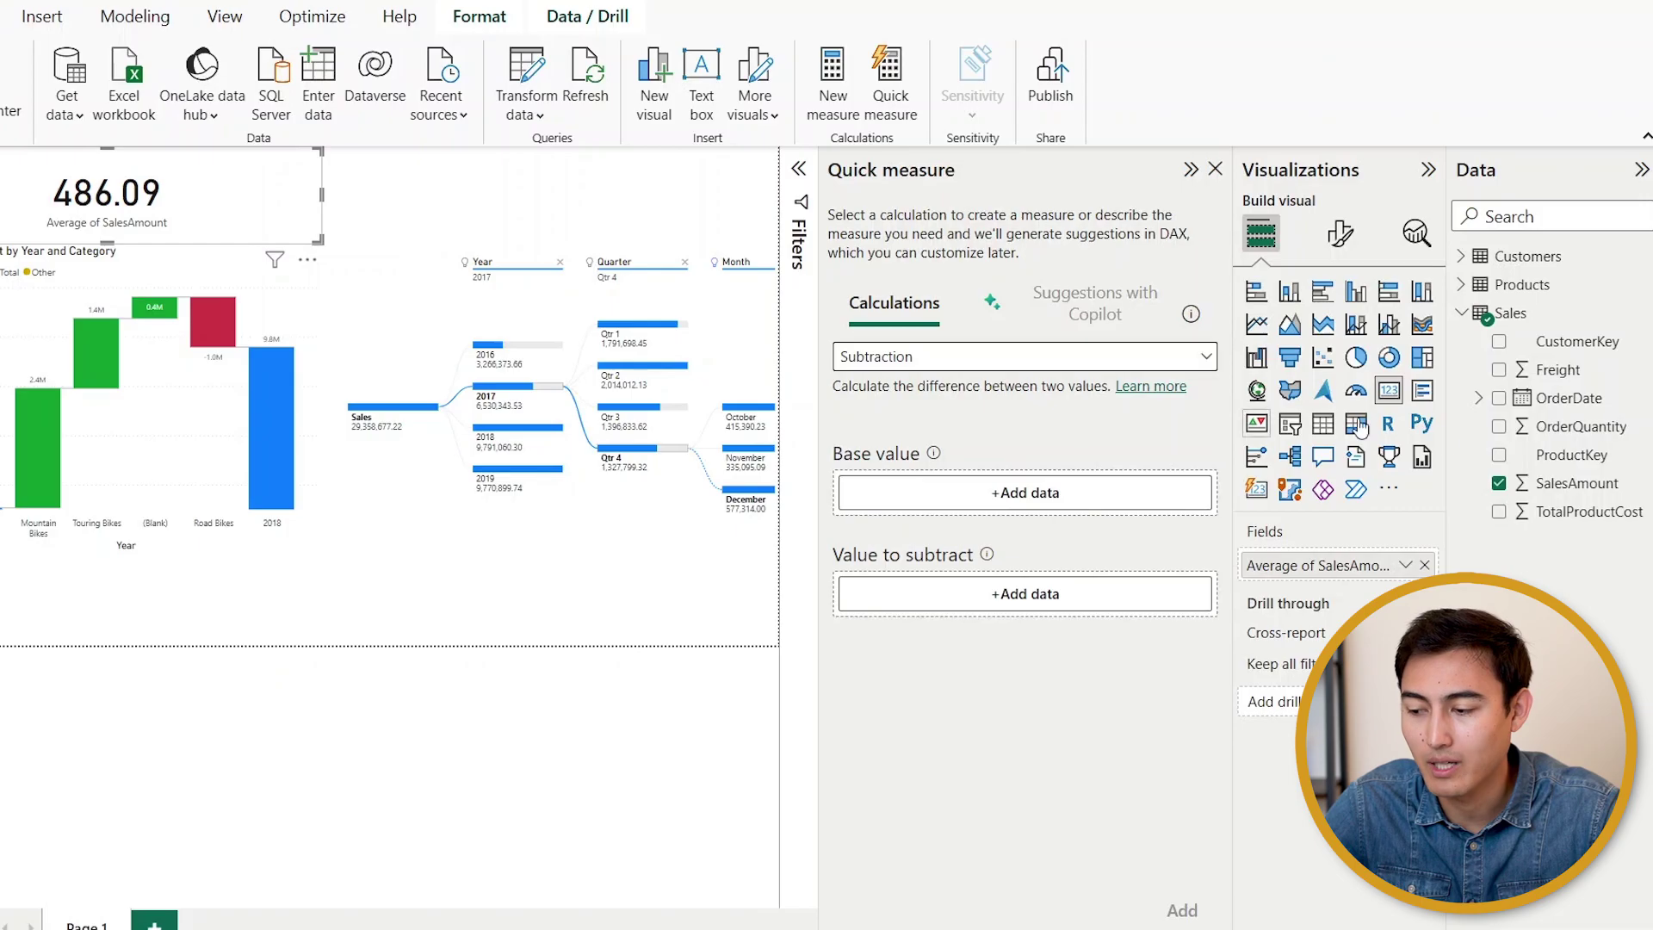
left_click_drag(1599, 487, 1024, 492)
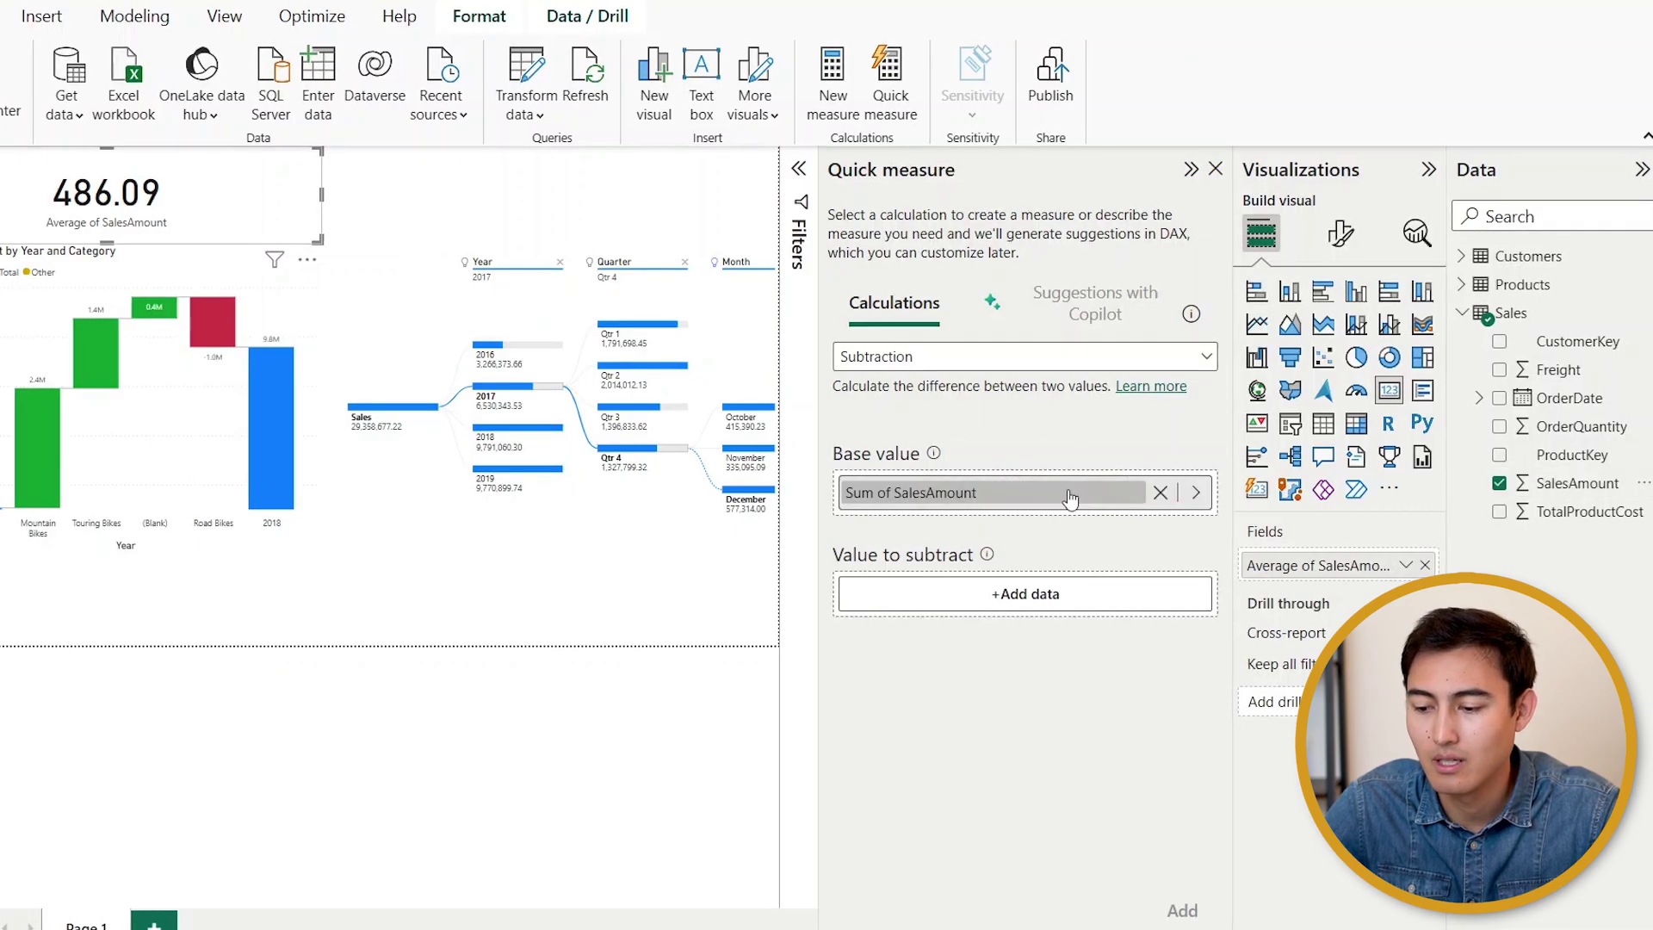
left_click_drag(1584, 511, 1011, 592)
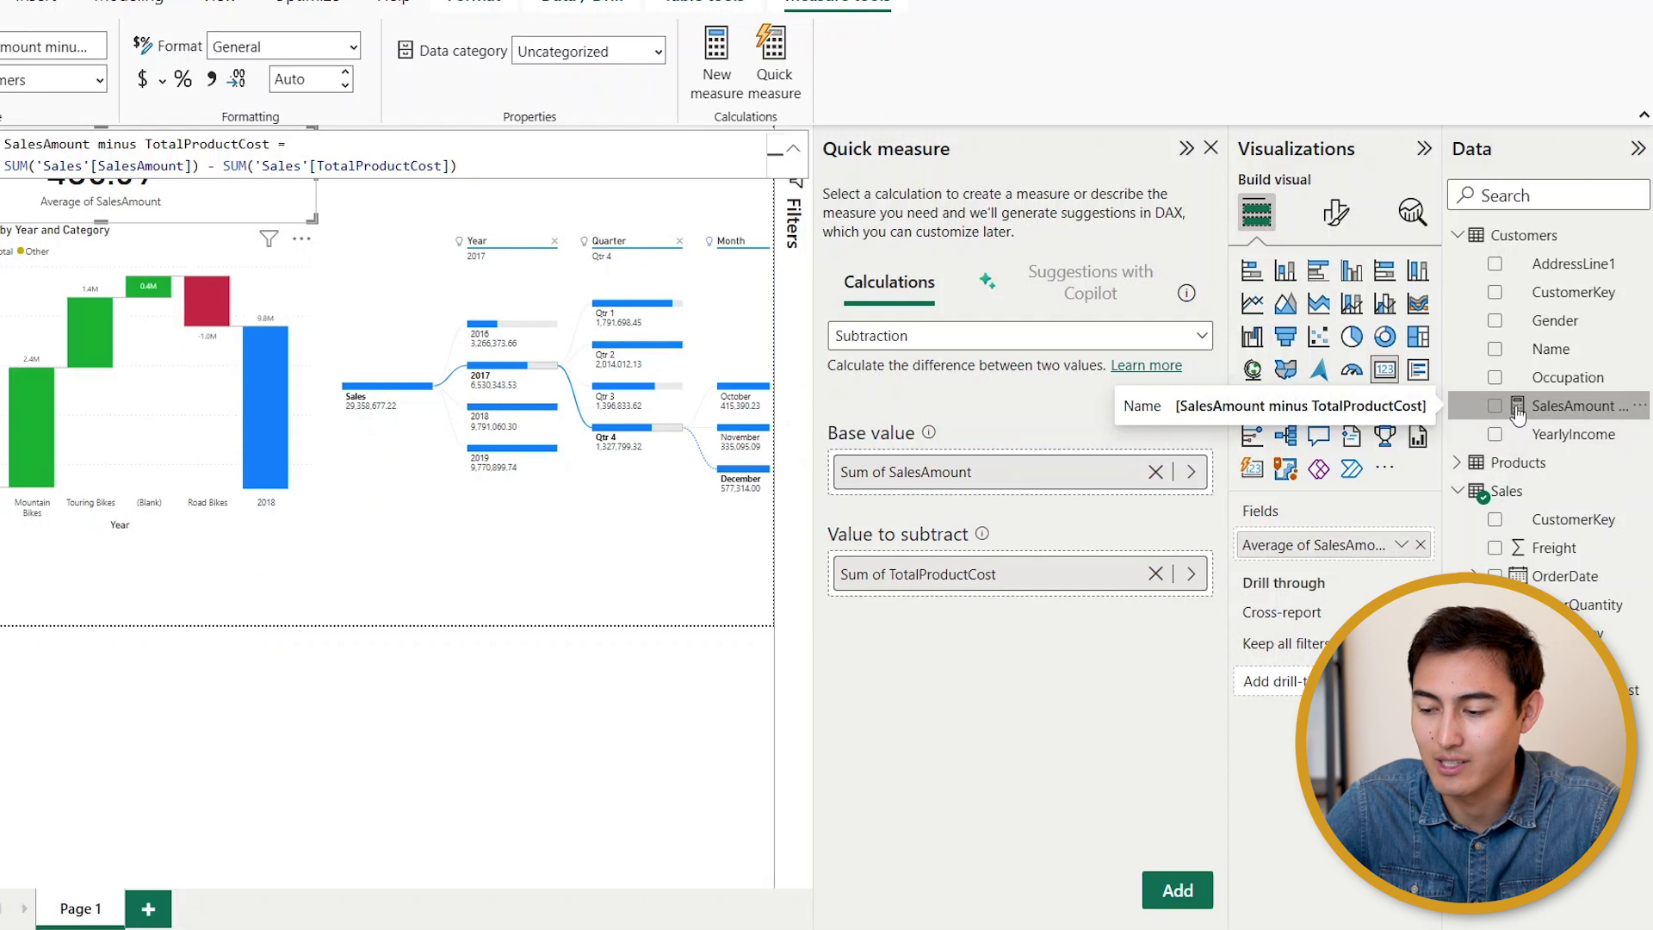
Show the new measure on the card and rename it Profit, displaying 12.08M.
left_click_drag(1554, 411, 1304, 556)
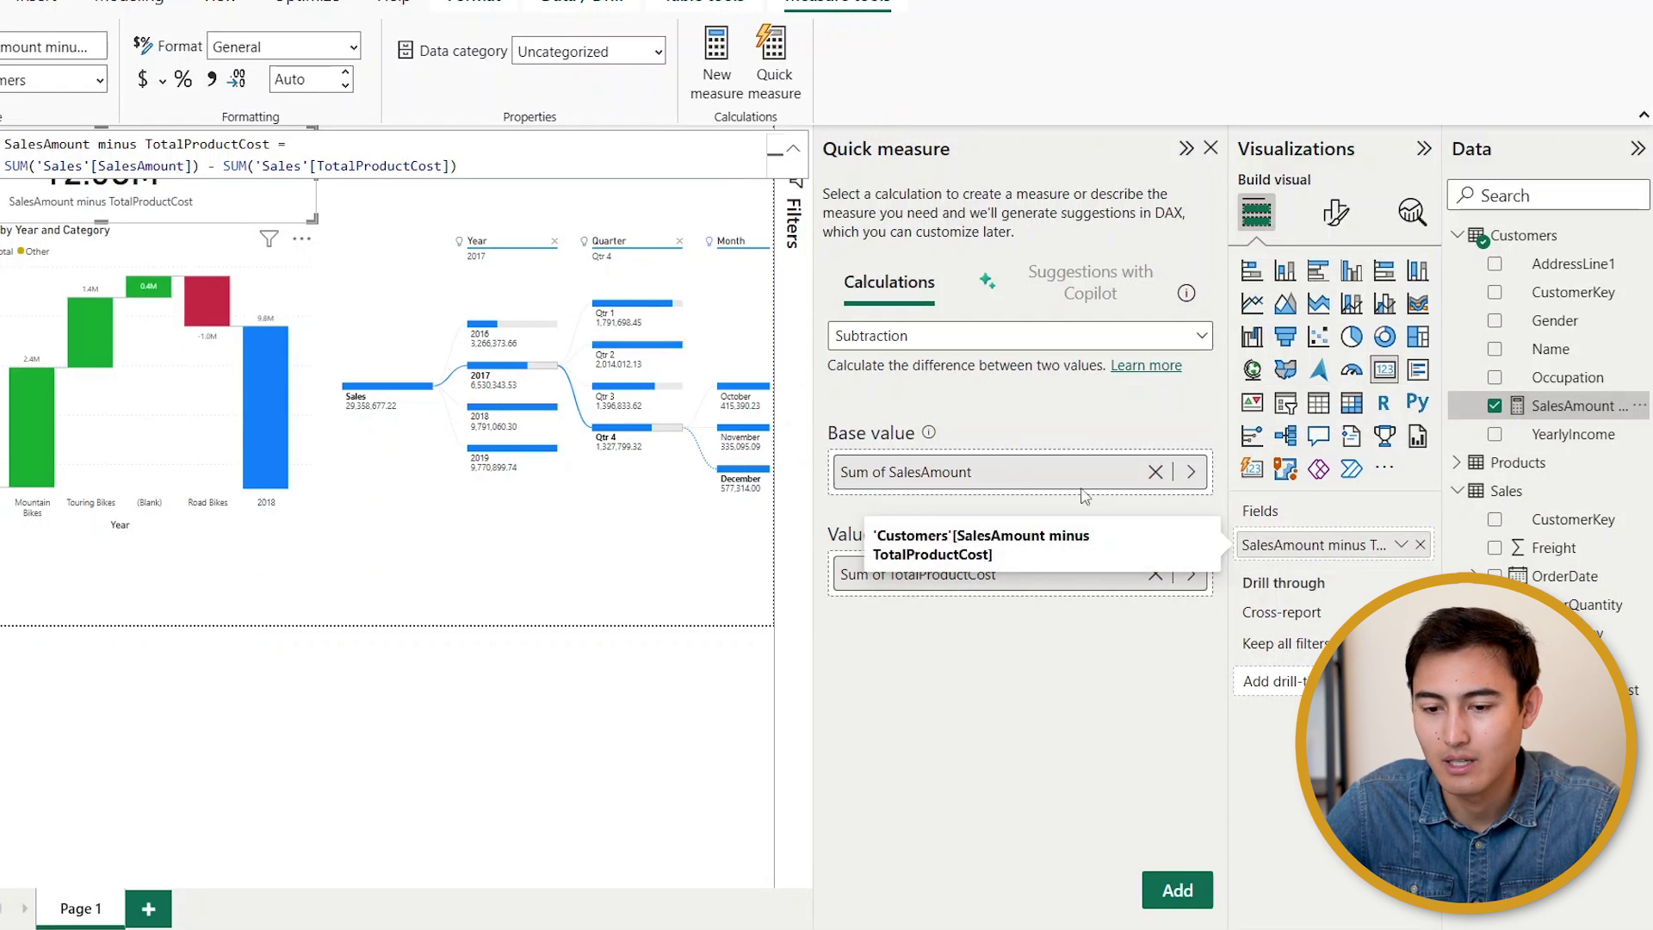
left_click(800, 220)
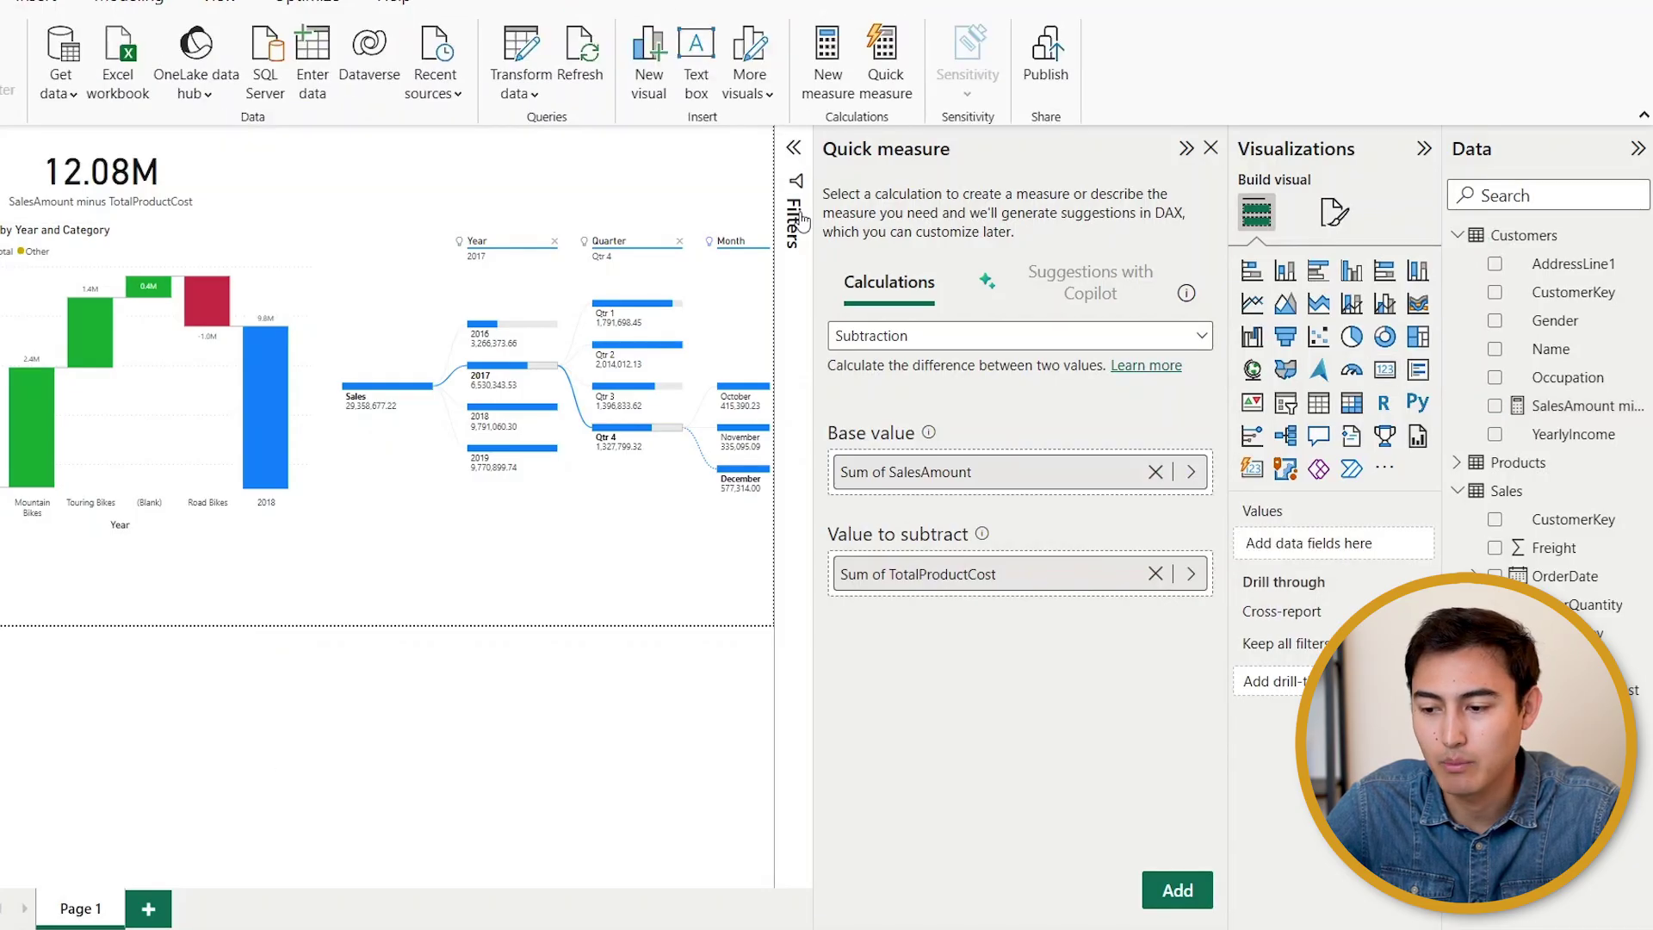
left_click(1212, 148)
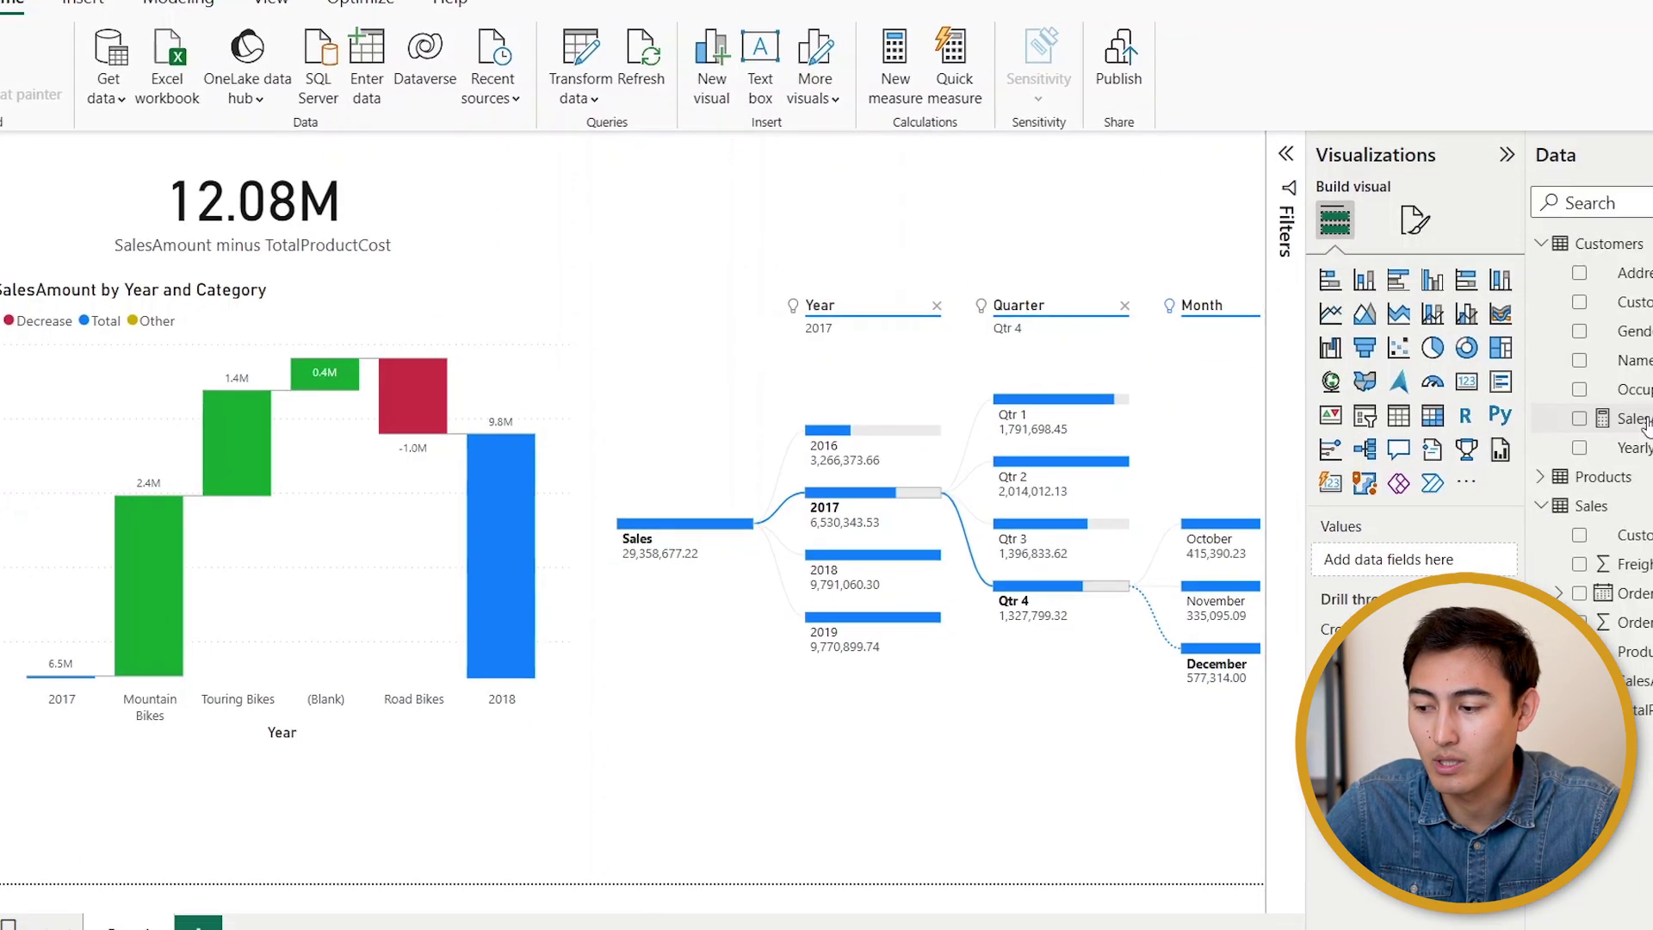
left_click(1564, 406)
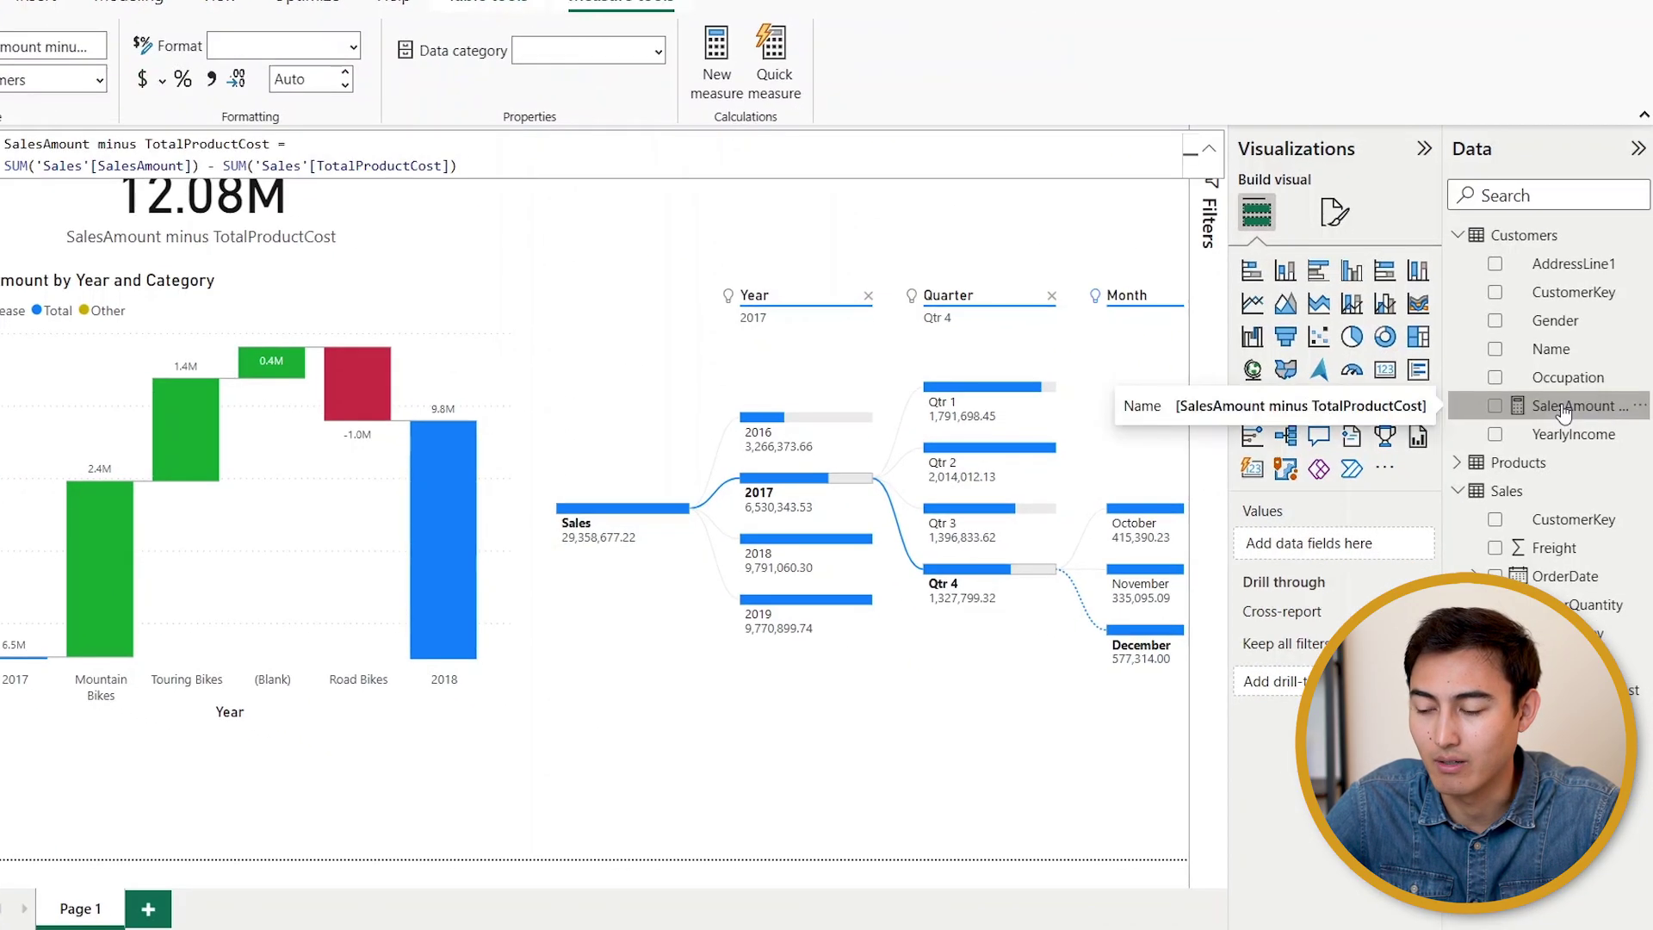
right_click(1564, 410)
left_click(1420, 564)
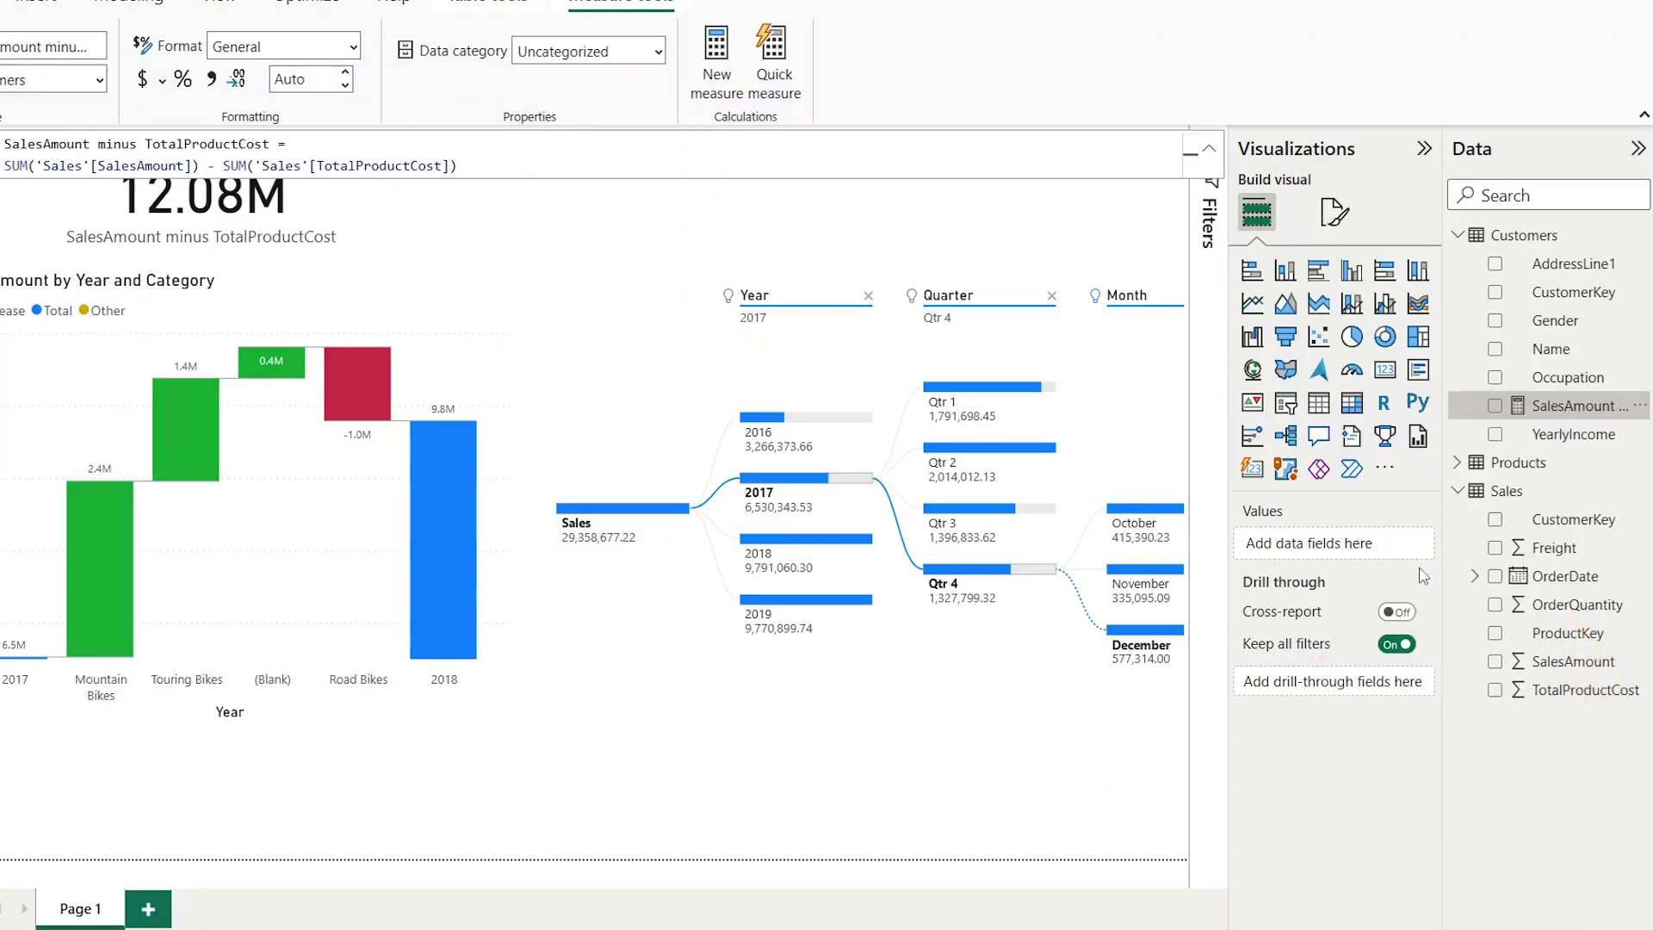
type("Profit")
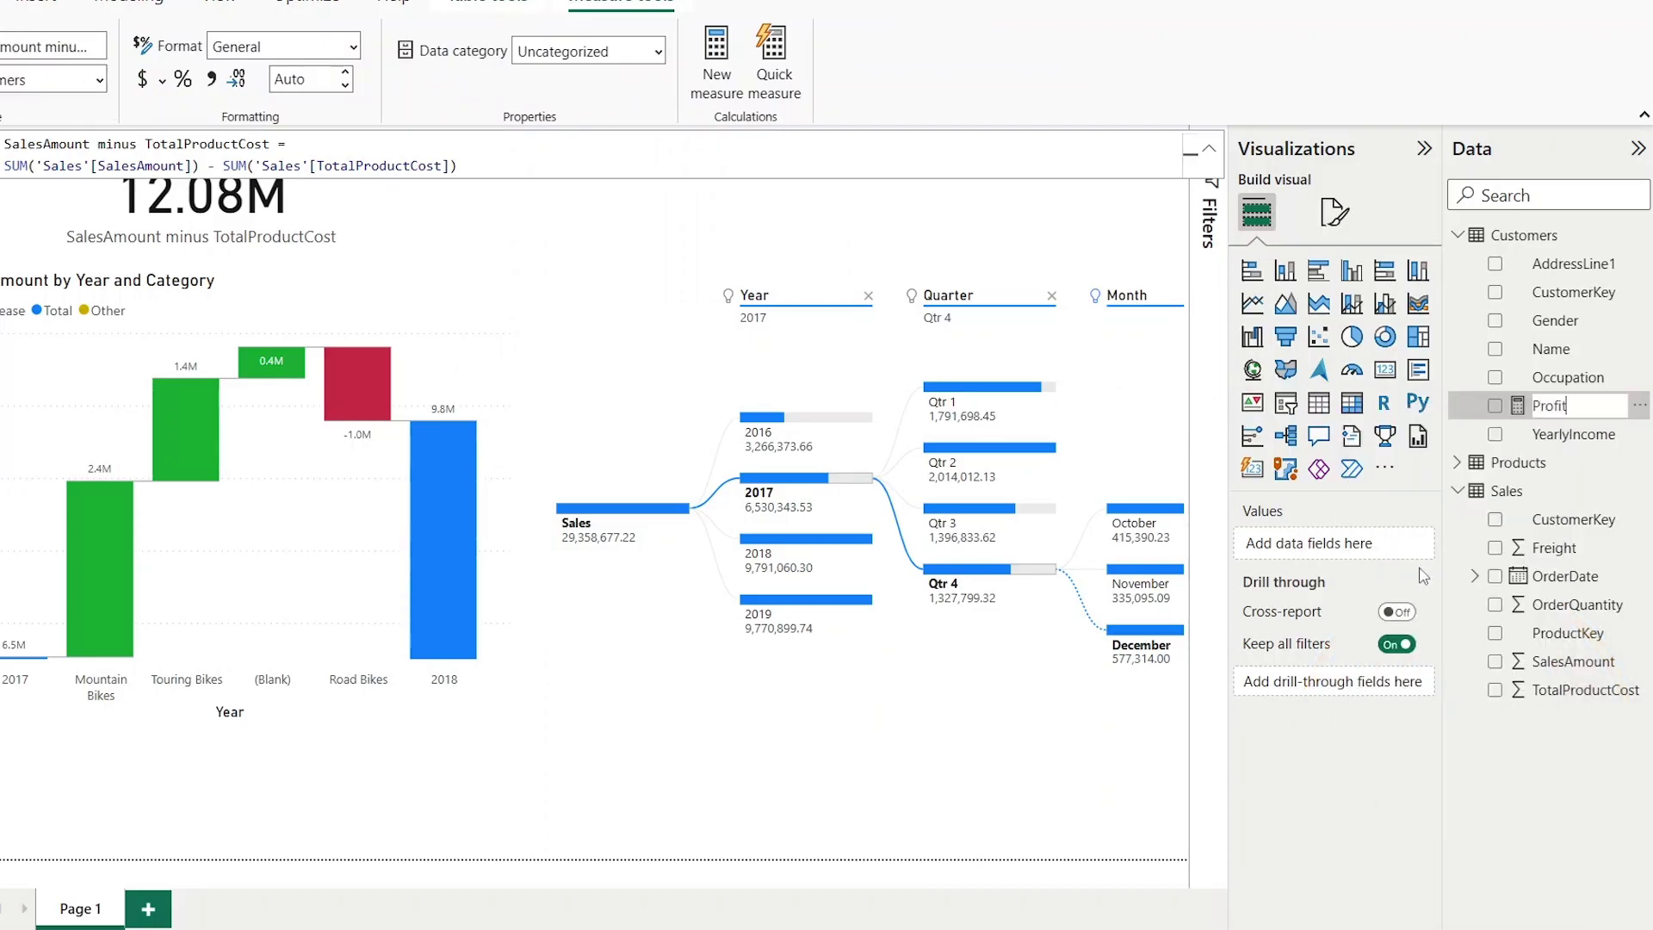
key("Return")
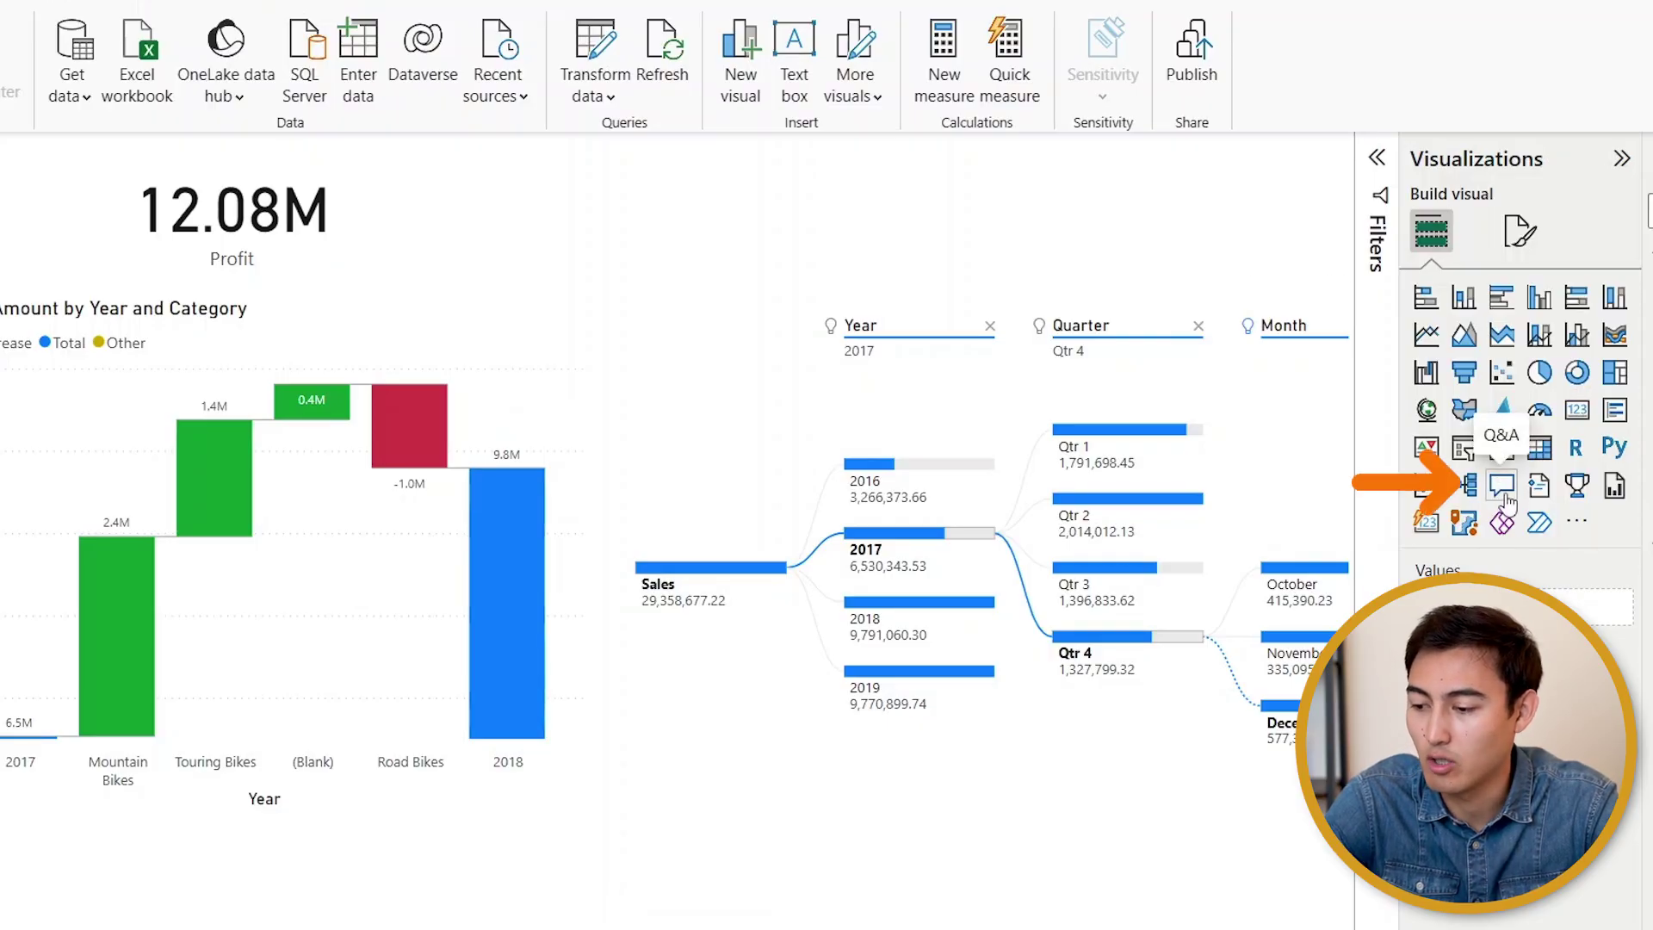
Add a Q&A visual asking 'total customers', answered with Count of Customers 18.48K.
left_click(1503, 489)
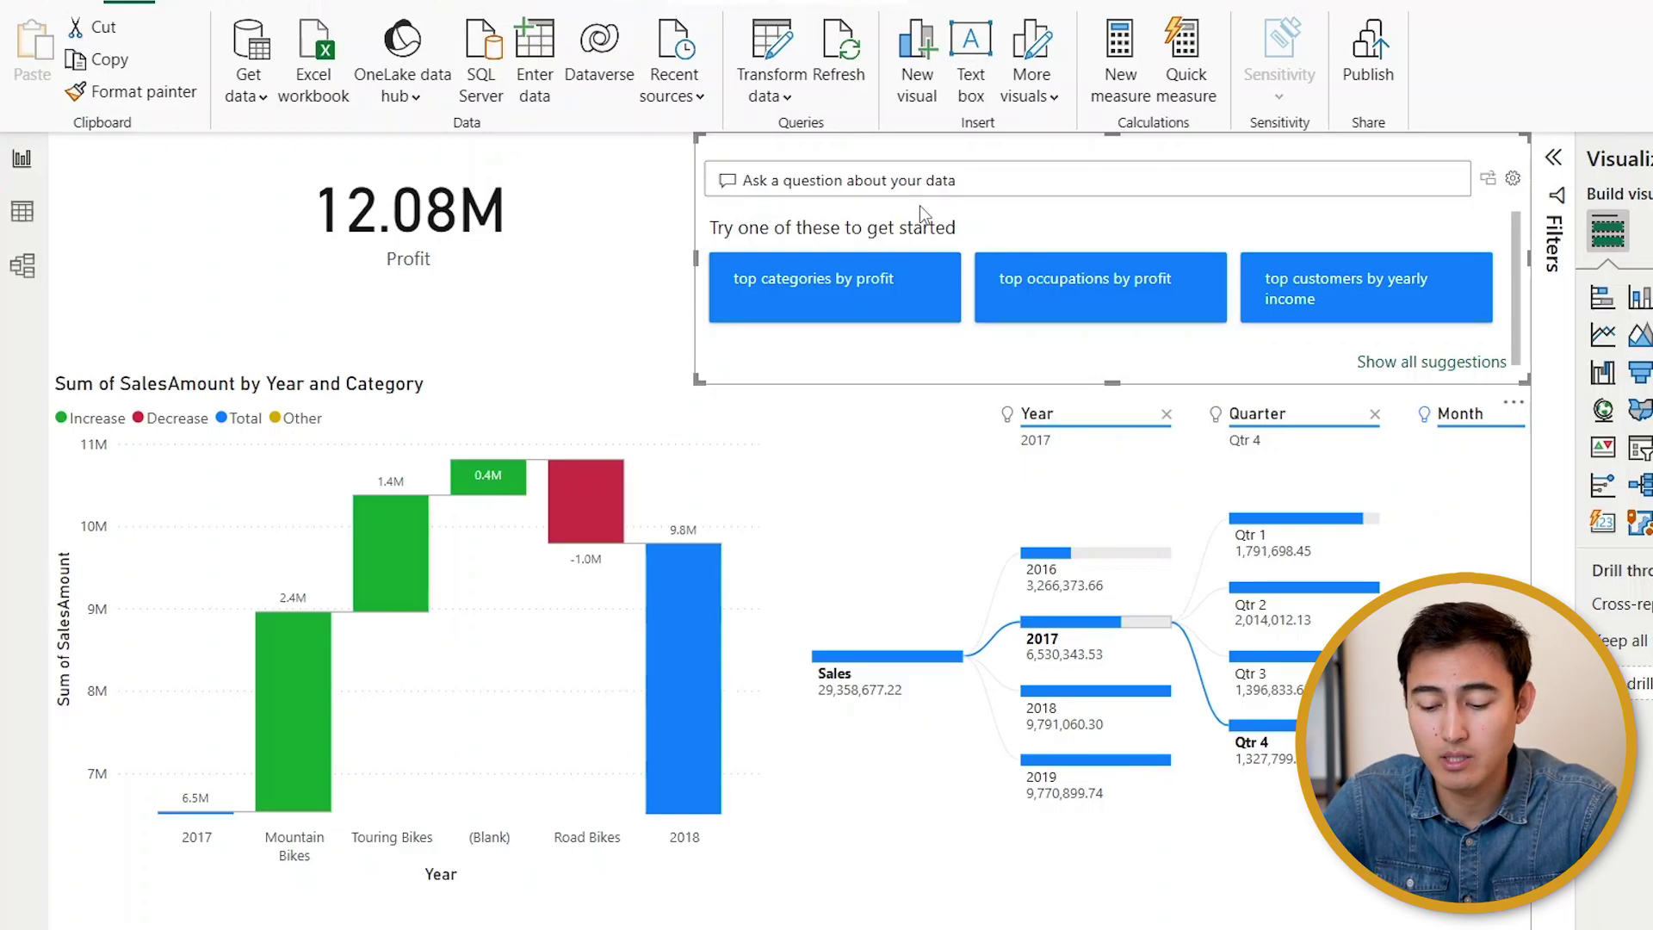
type("total cust")
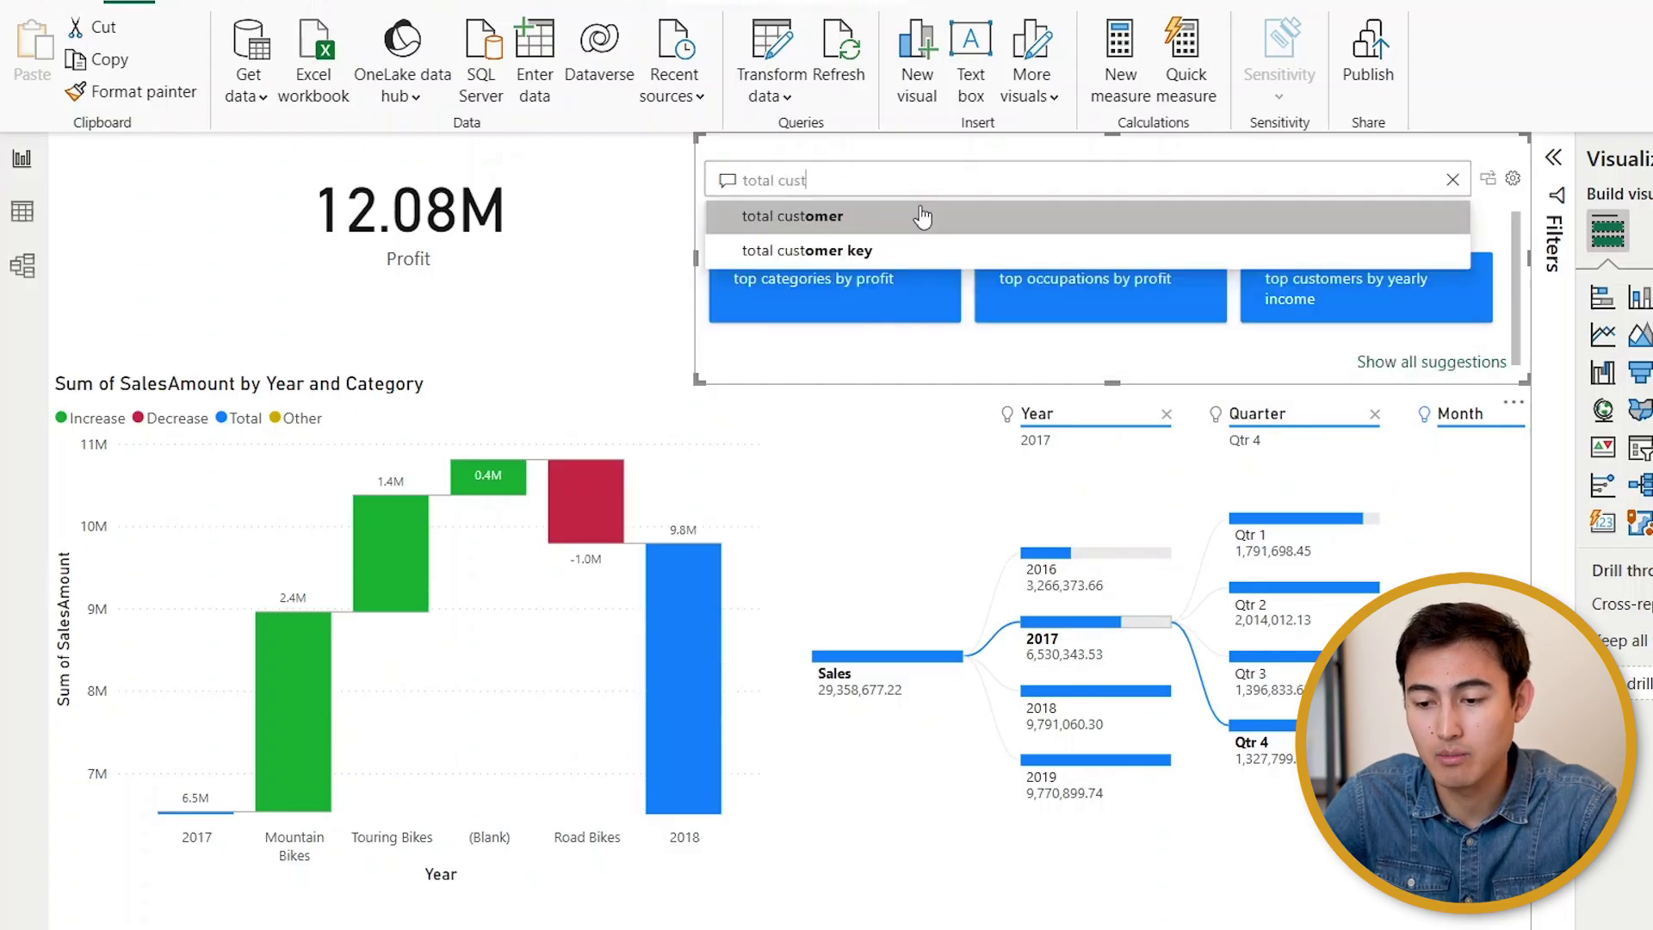
left_click(922, 217)
type("s")
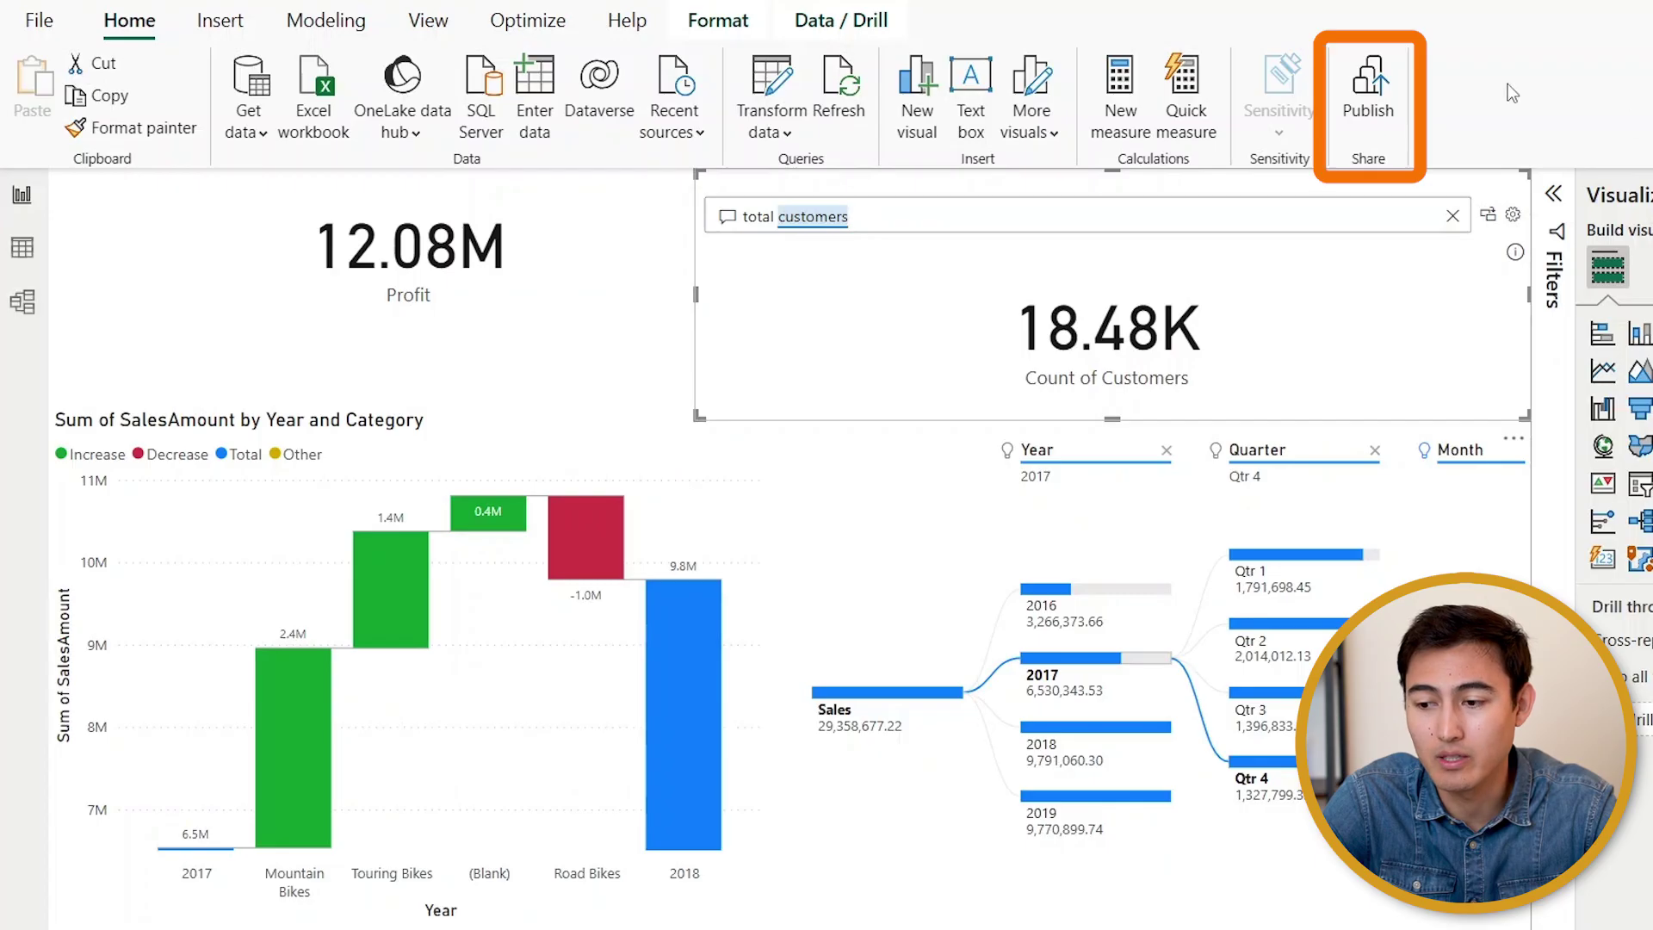
Publish Test 1.pbix to My workspace and open it in the Power BI service.
left_click(1366, 92)
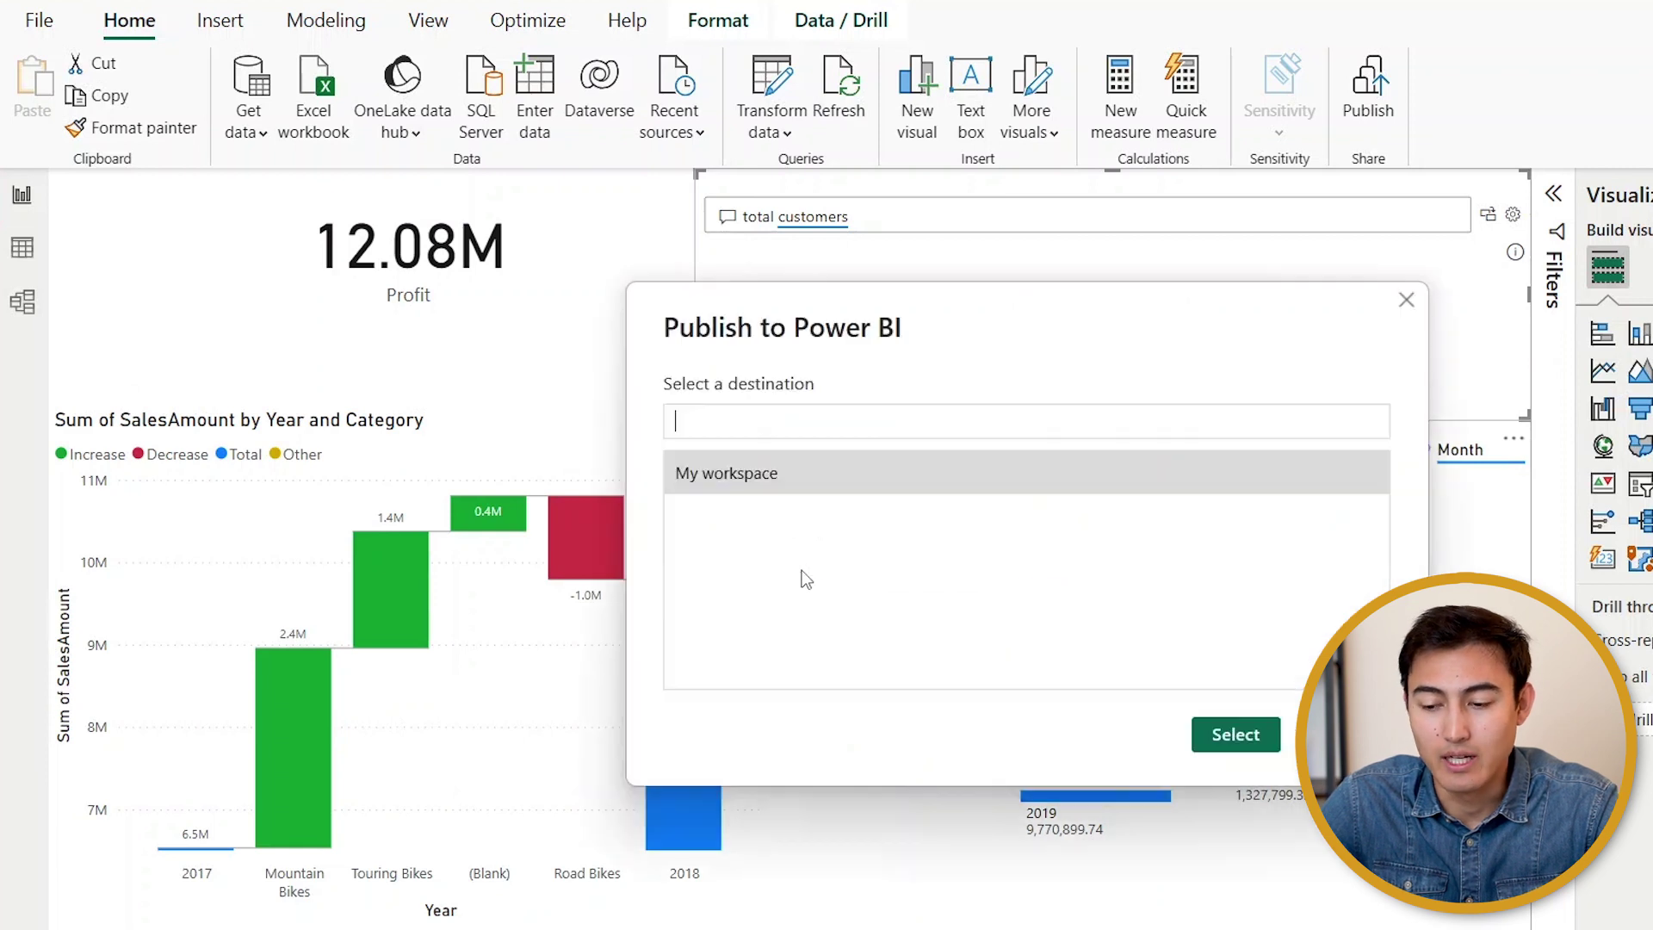
left_click(720, 483)
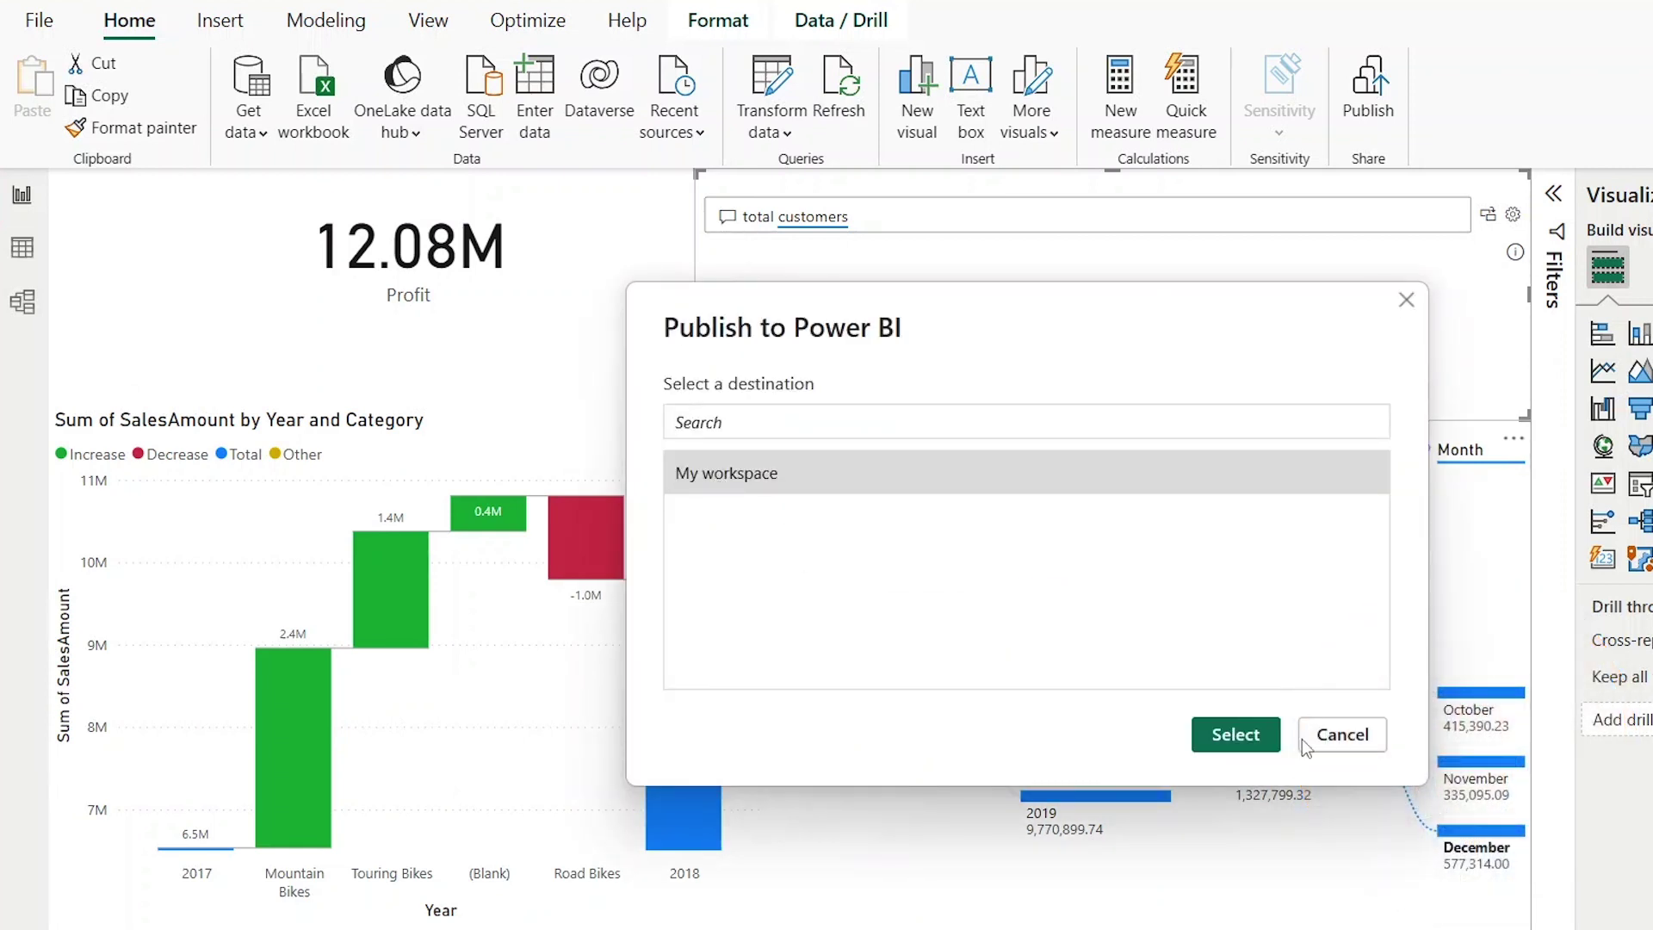
left_click(1238, 737)
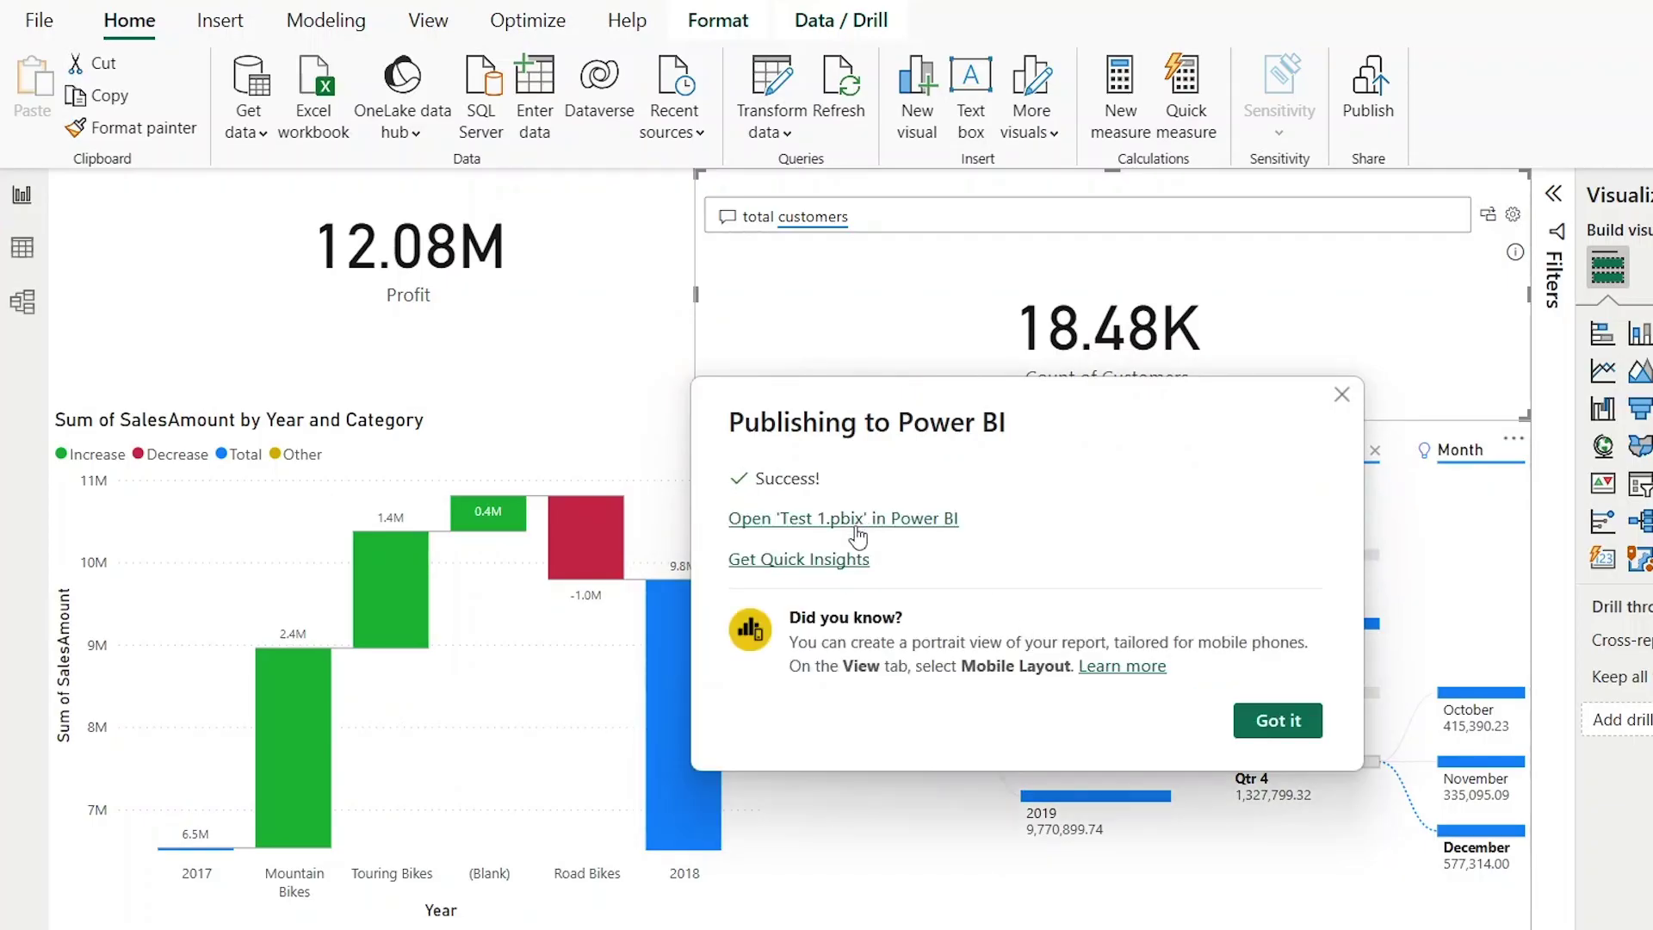
left_click(813, 520)
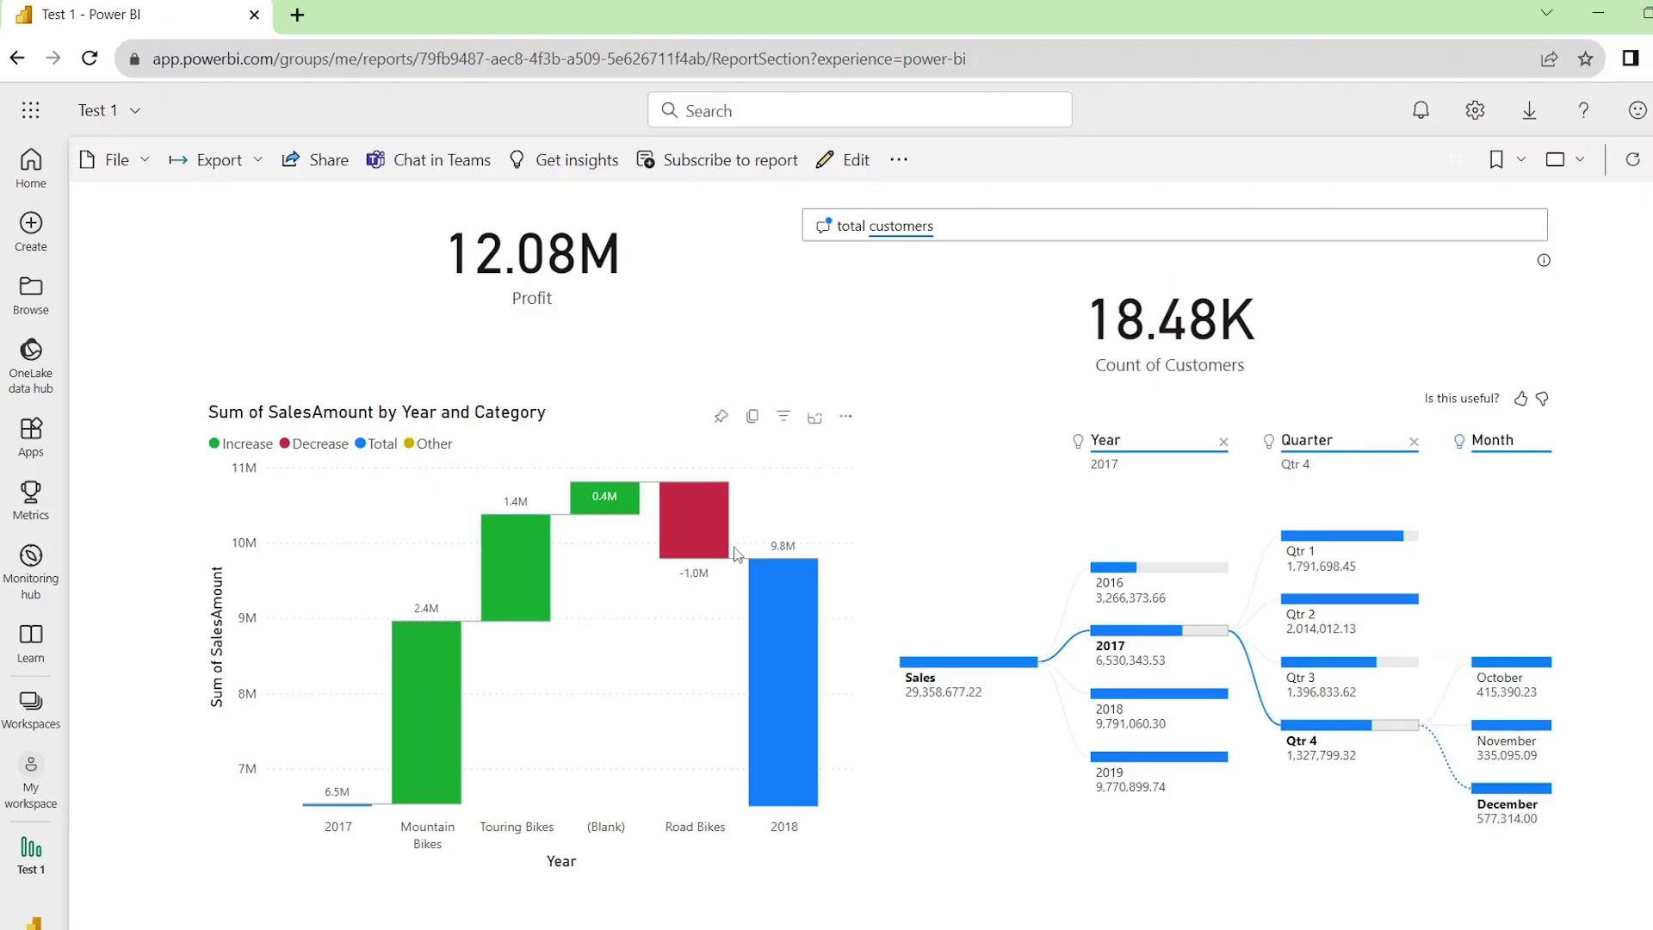
Export the Test 1 report to PowerPoint with Embed live data.
left_click(1651, 160)
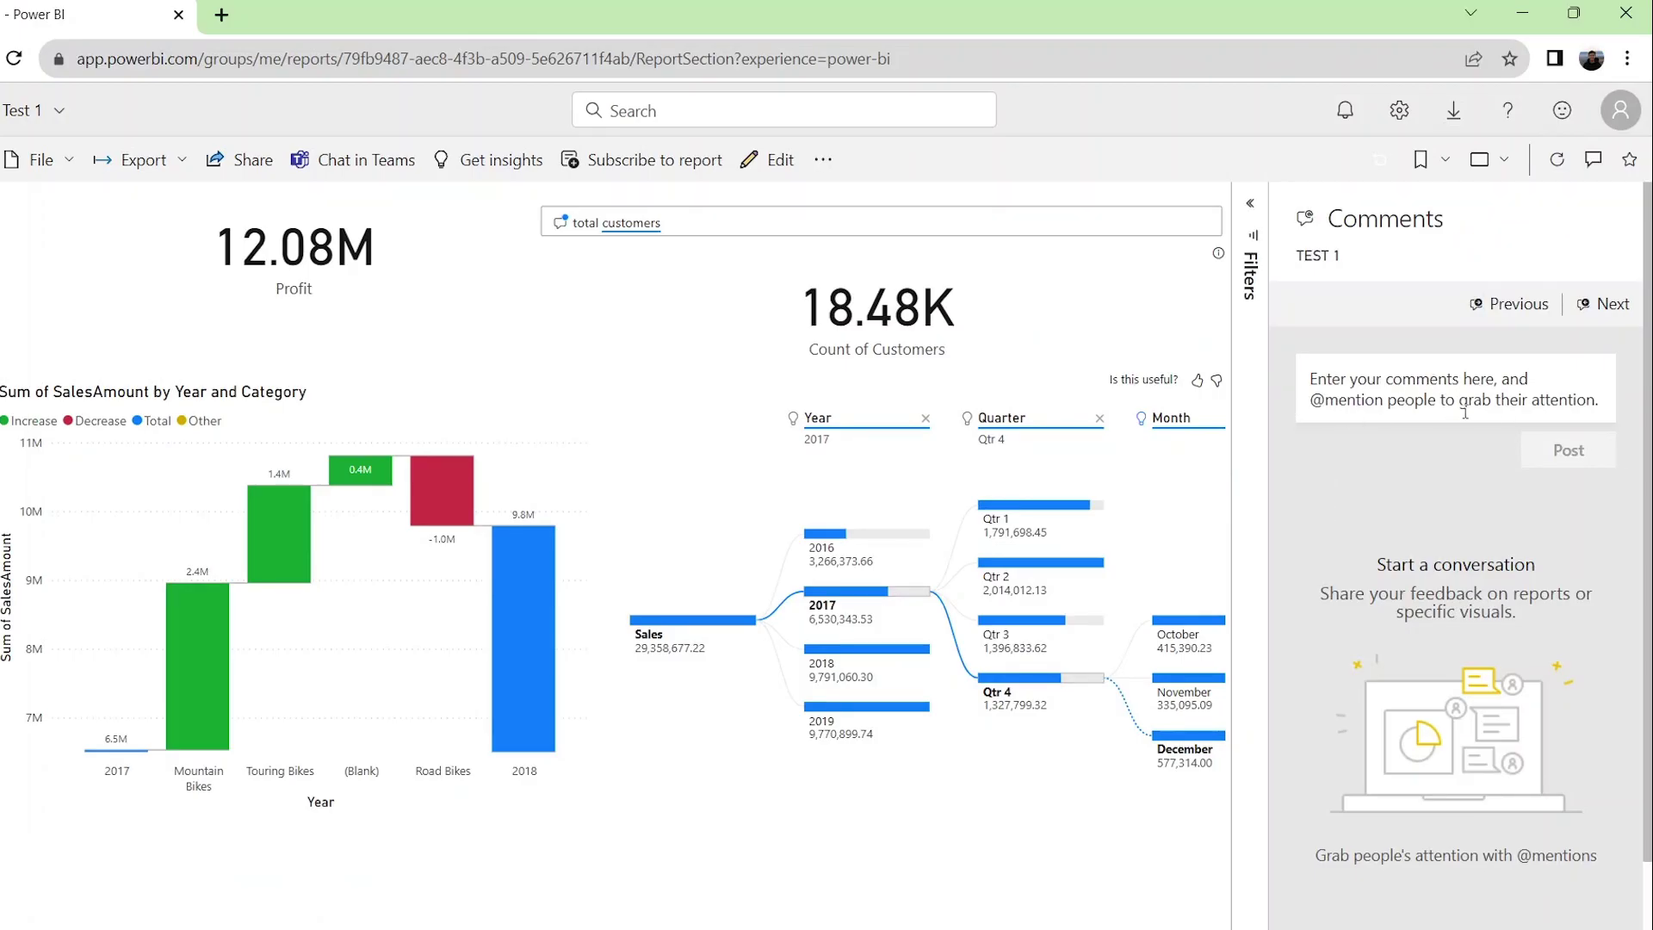
left_click(177, 172)
mouse_move(204, 264)
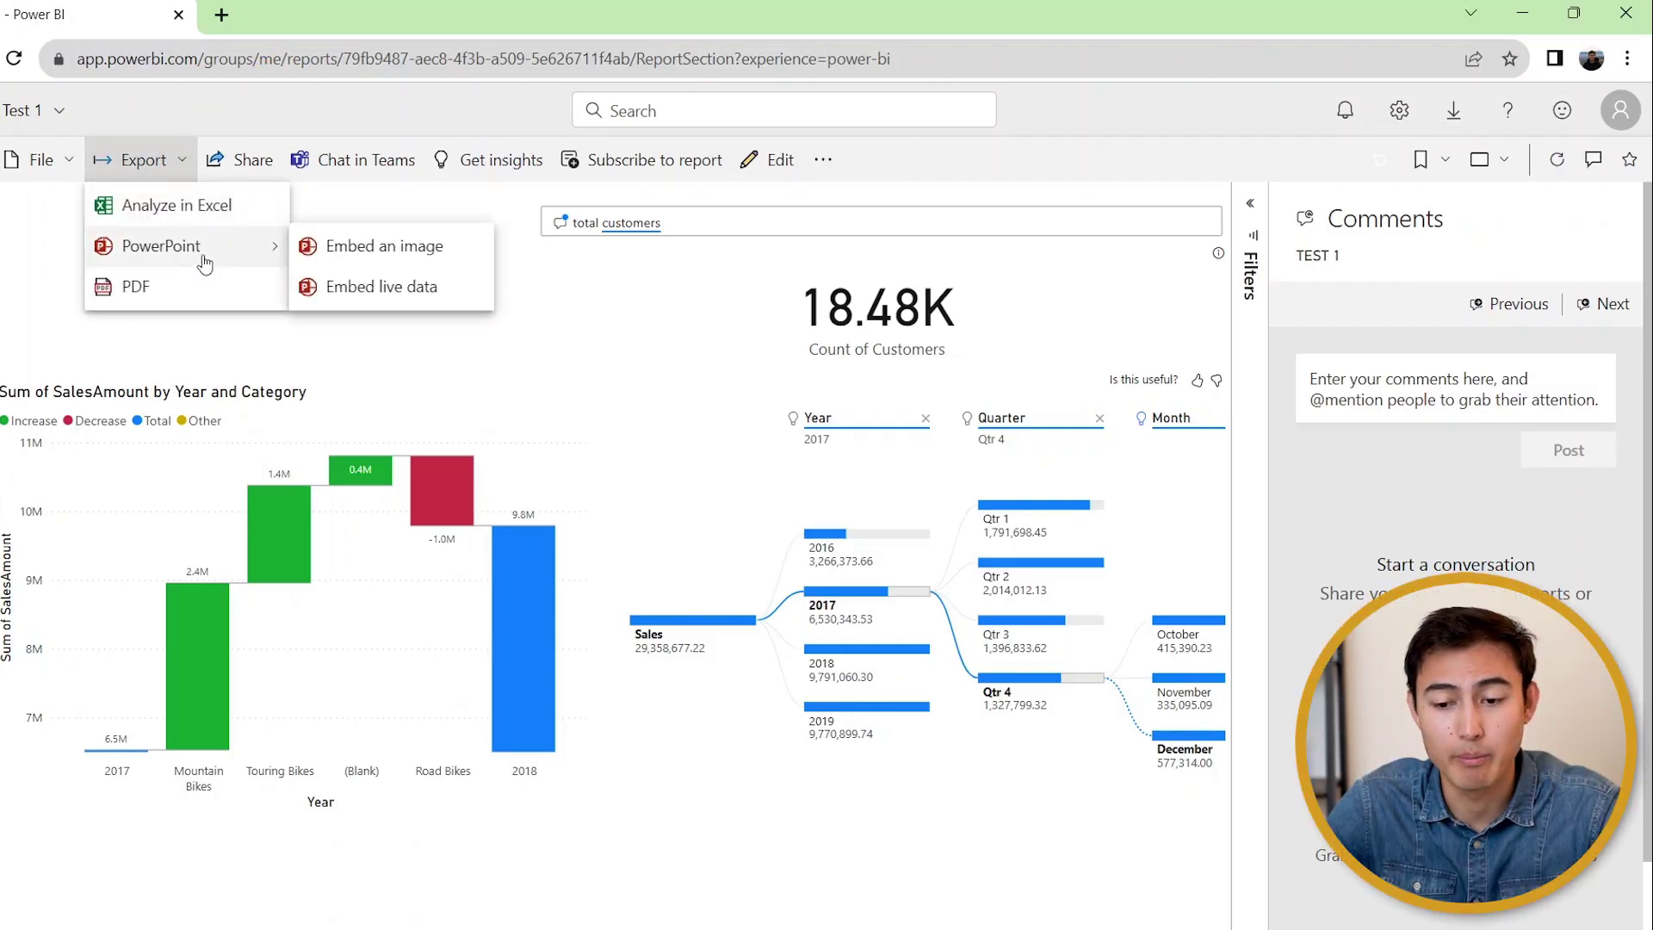
left_click(390, 289)
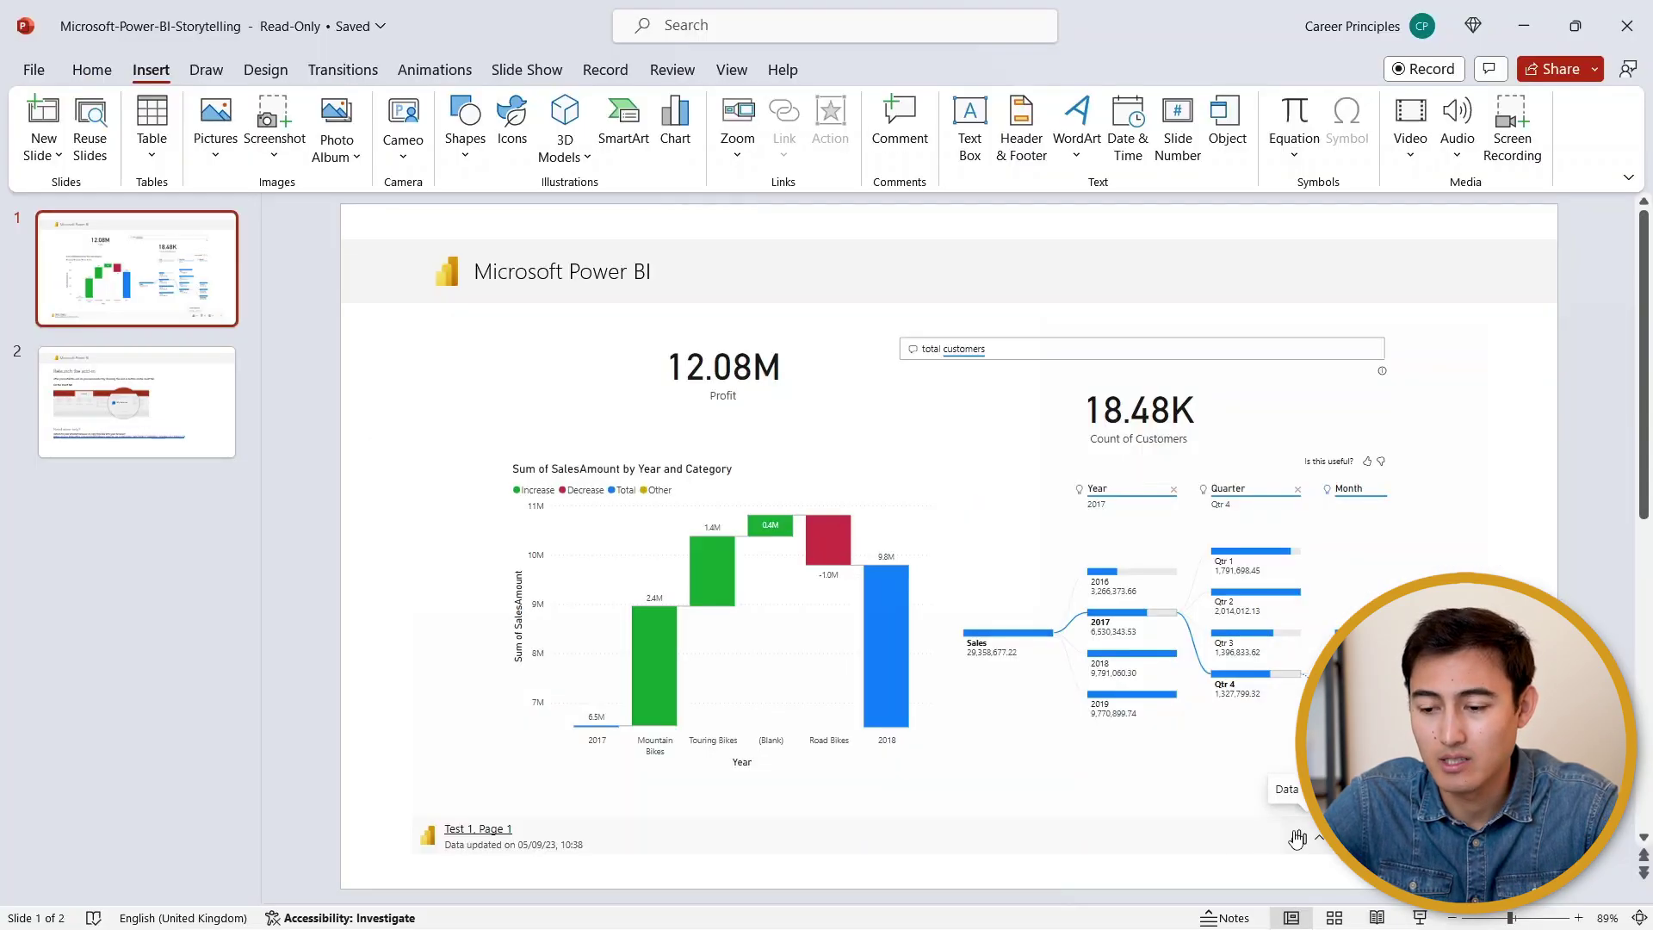
Select Touring Bikes in the waterfall and 2018 in the decomposition tree so Profit reads 536.36K.
left_click(519, 400)
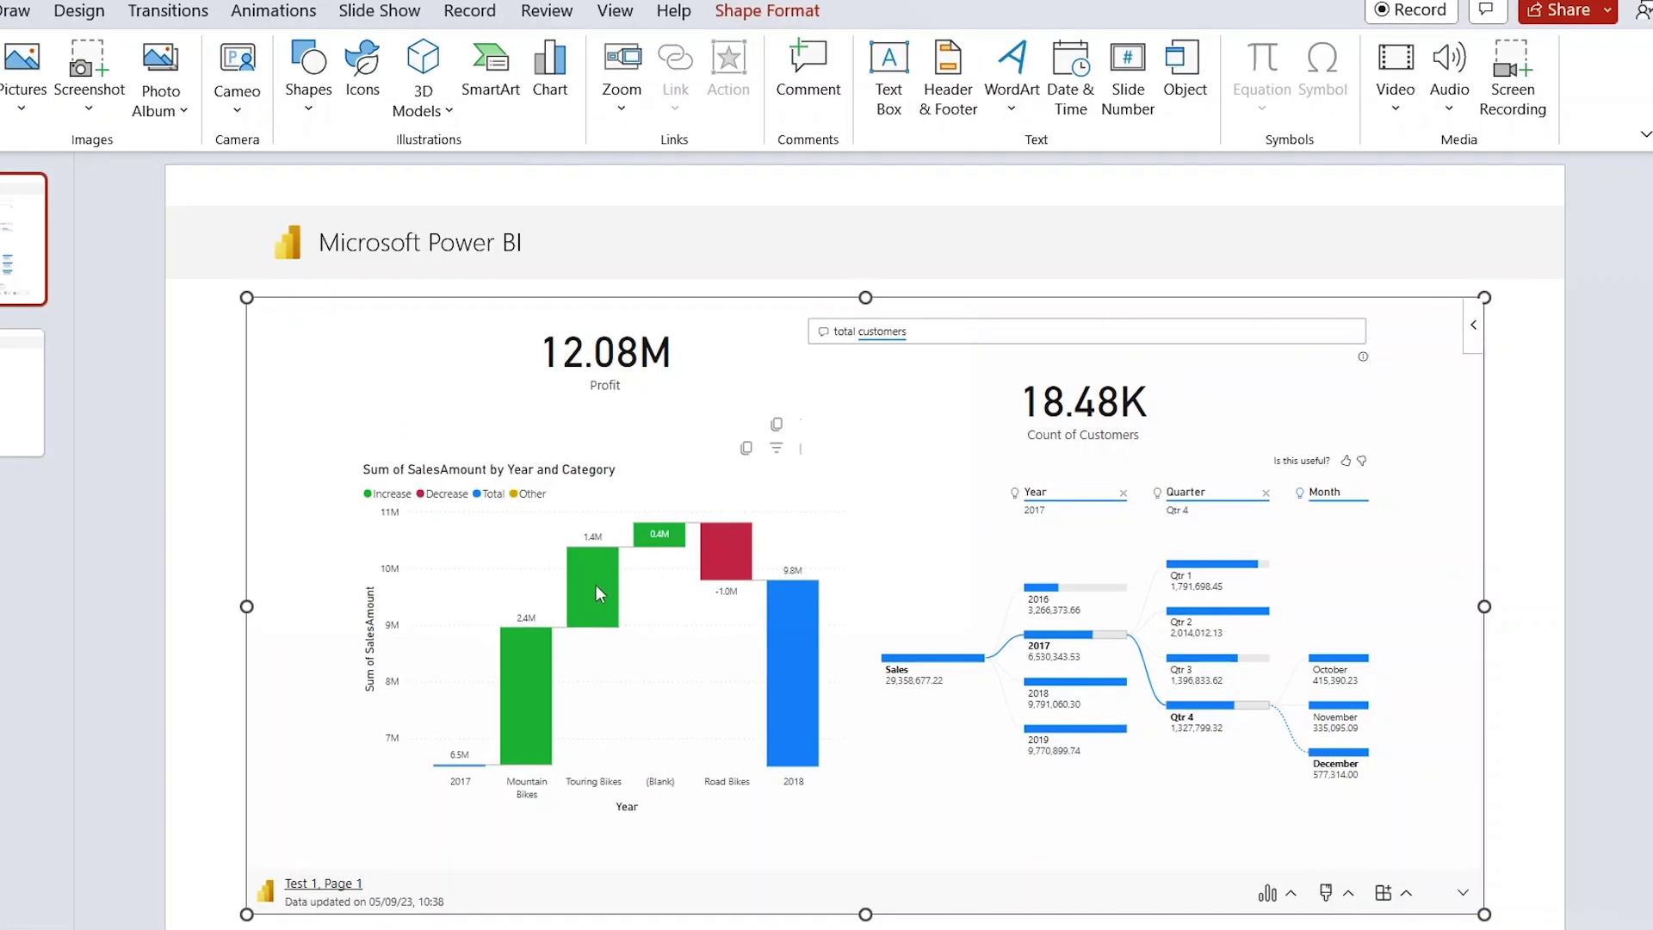
left_click(594, 593)
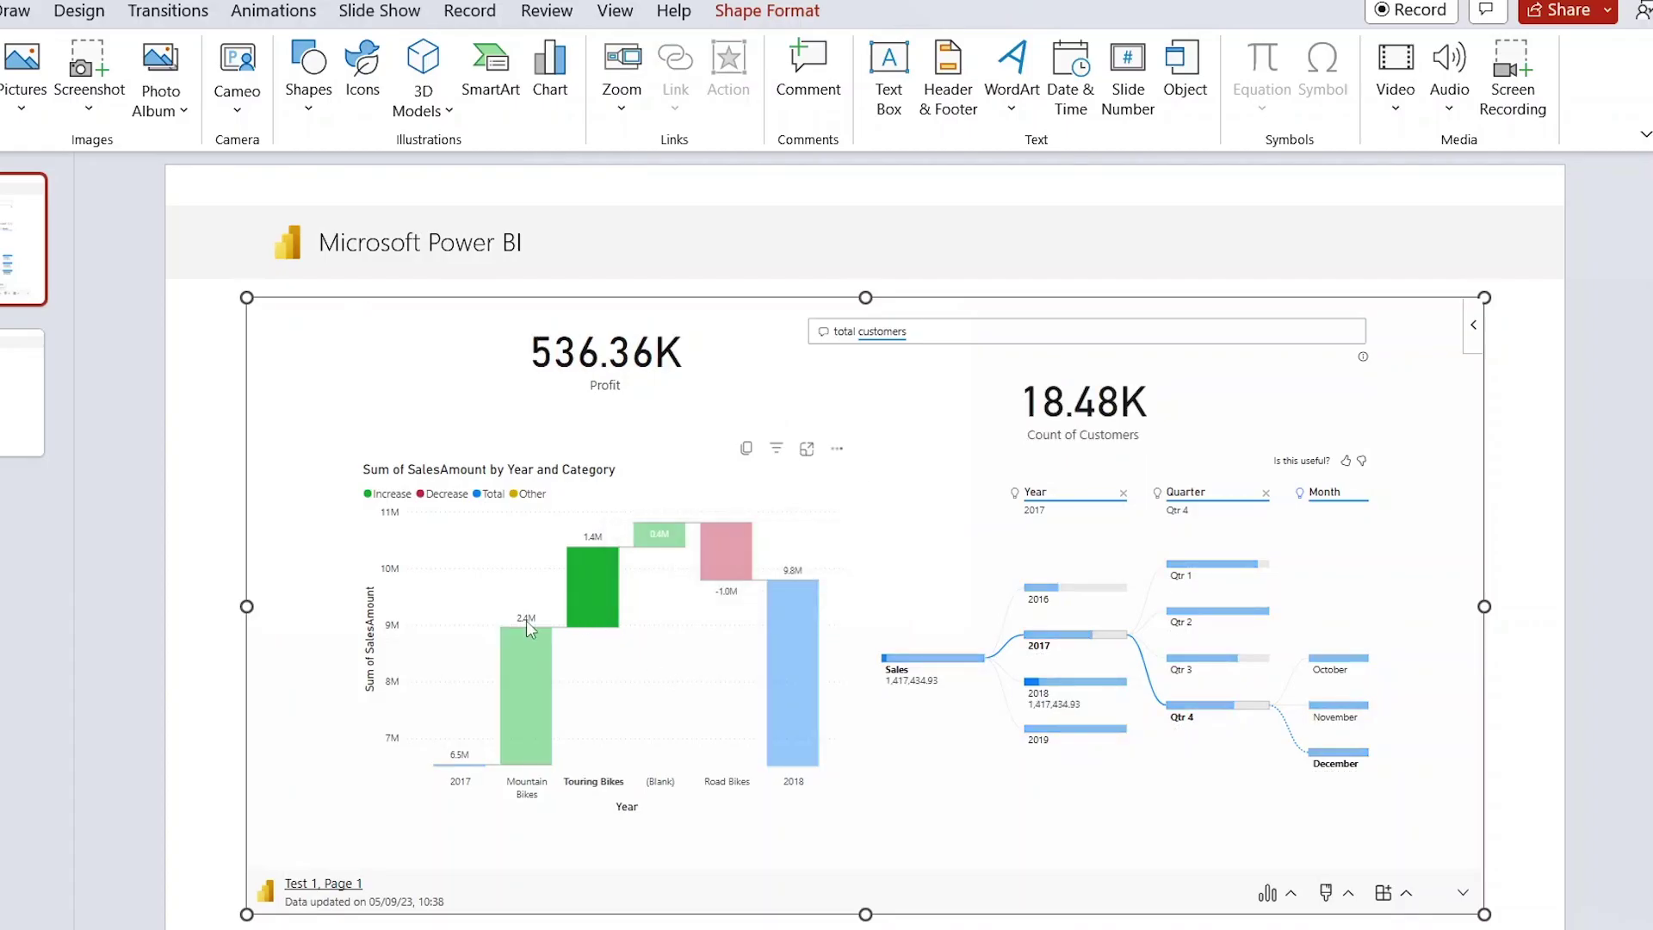
left_click(1036, 685)
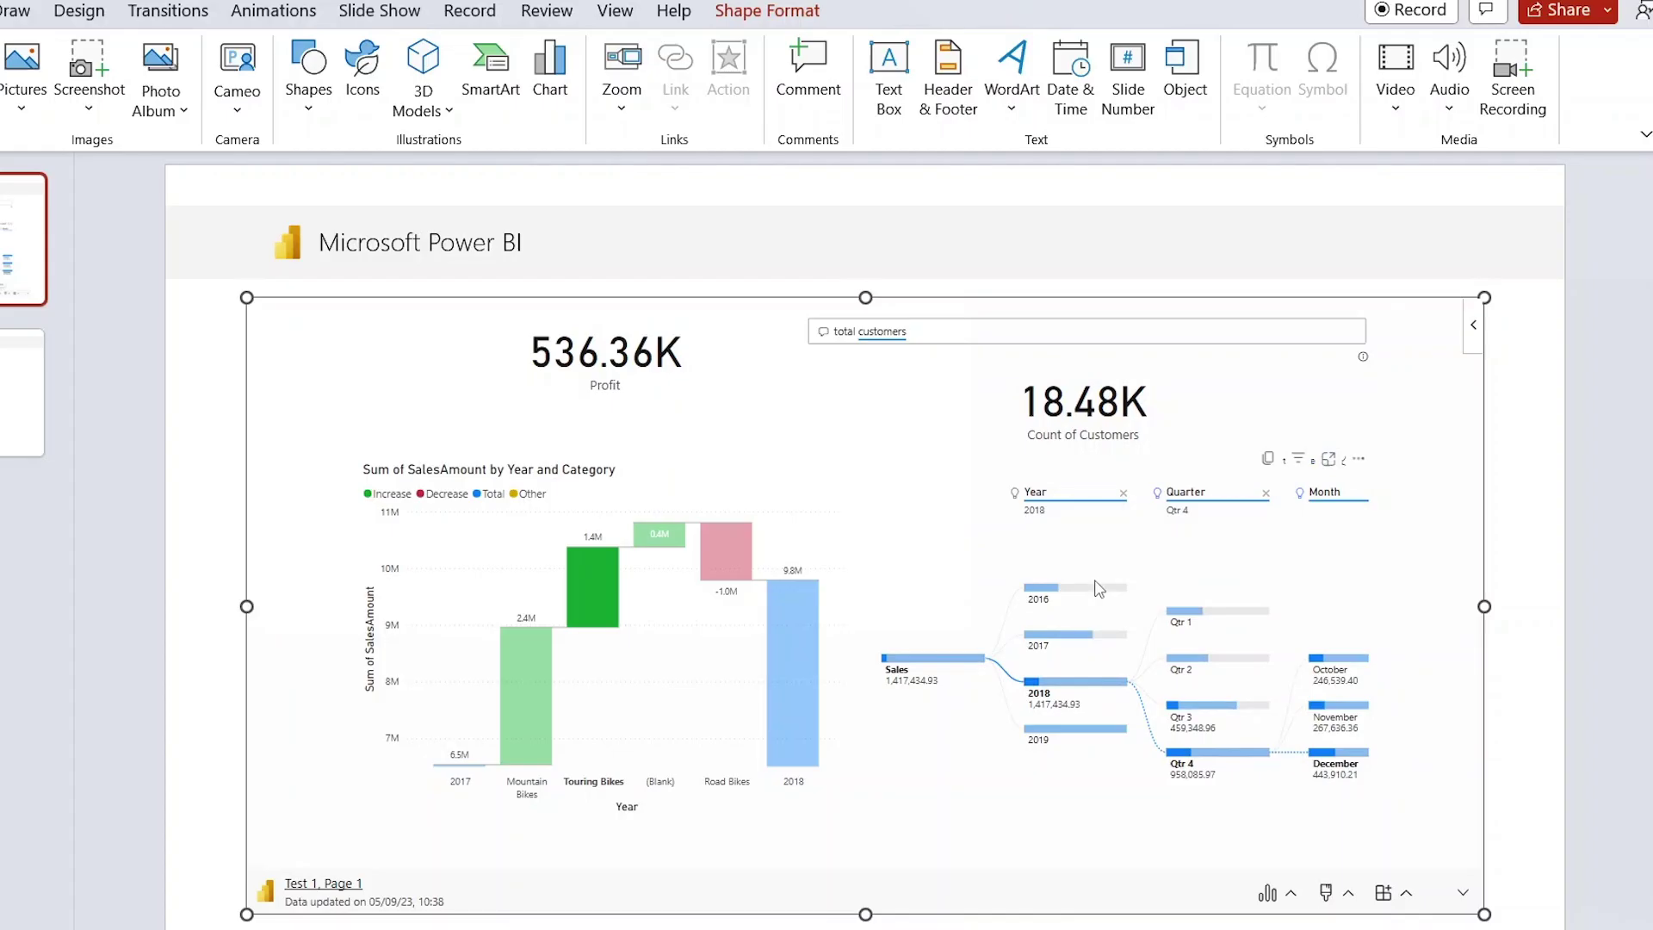